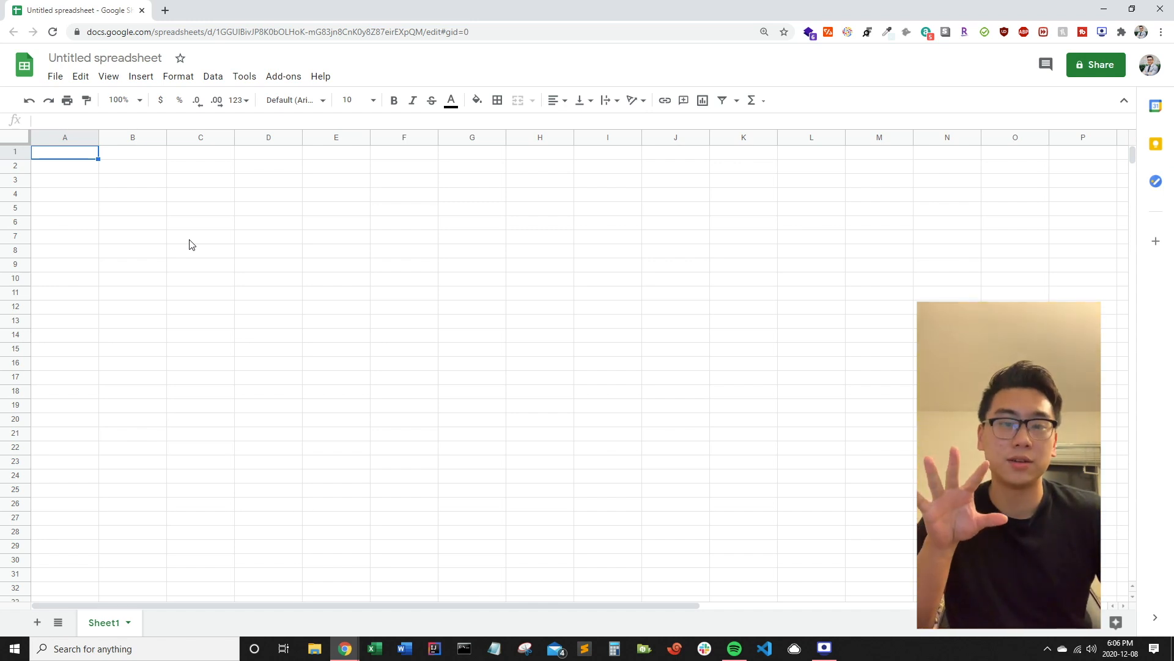
# Step: Rename the spreadsheet to the channel name followed by "- Tutorial on Google Spreadsheets" and enter "Annual Expenses Summary" in cell A1
pyautogui.click(153, 58)
pyautogui.click(92, 158)
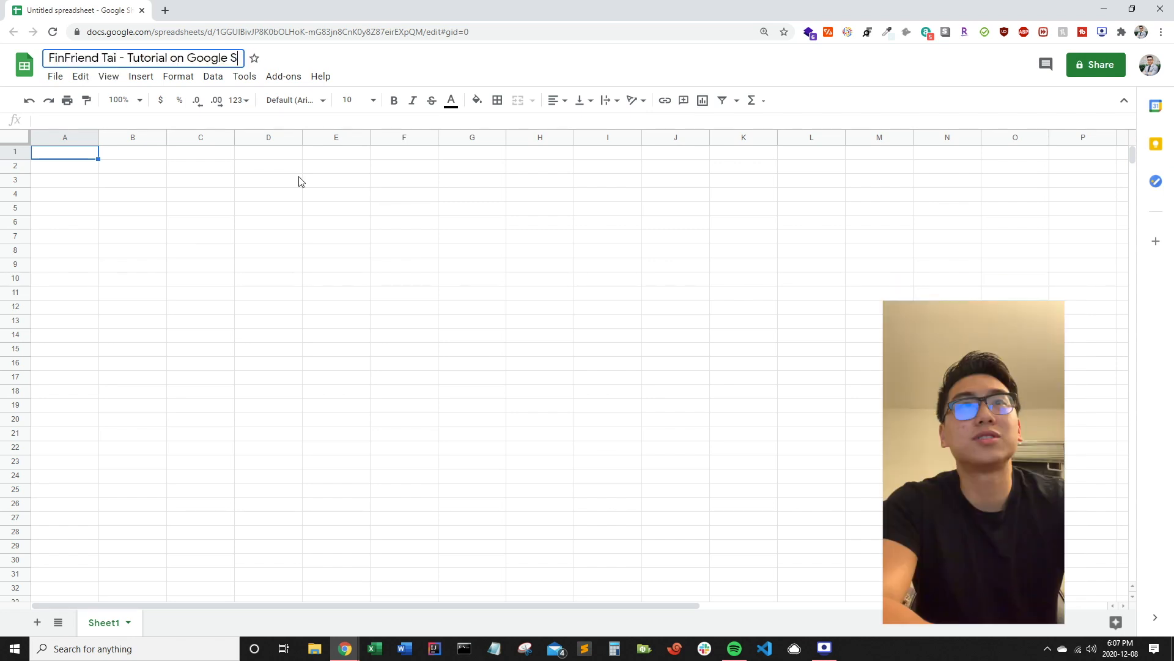
pyautogui.write('preadsheets')
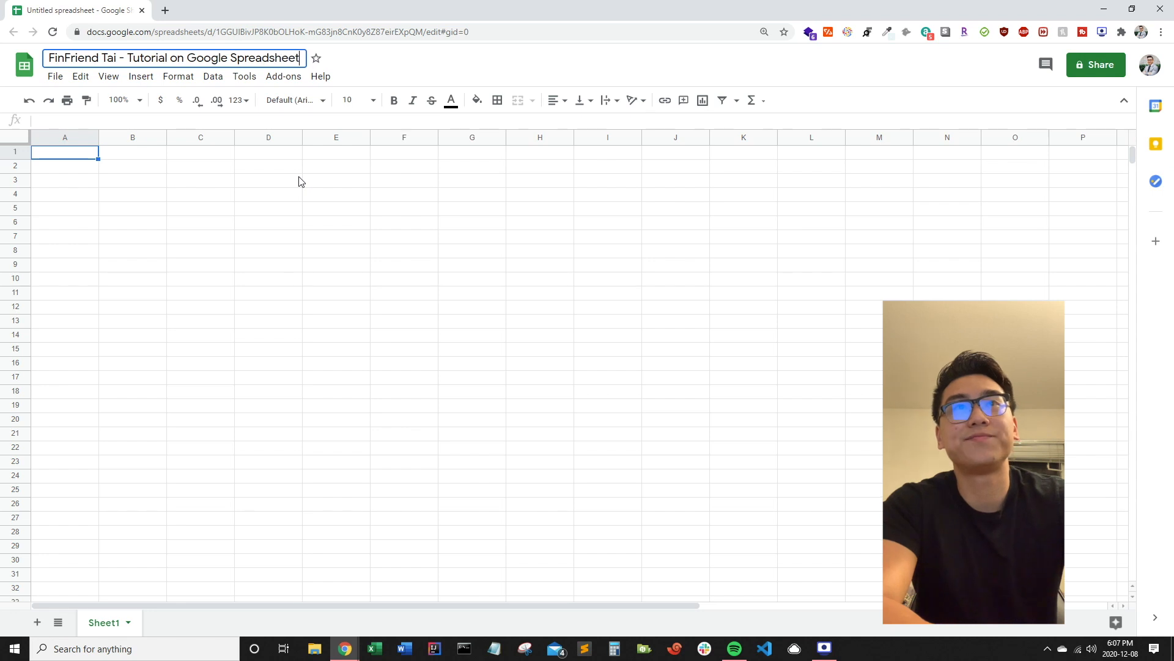
pyautogui.press('Return')
pyautogui.click(132, 179)
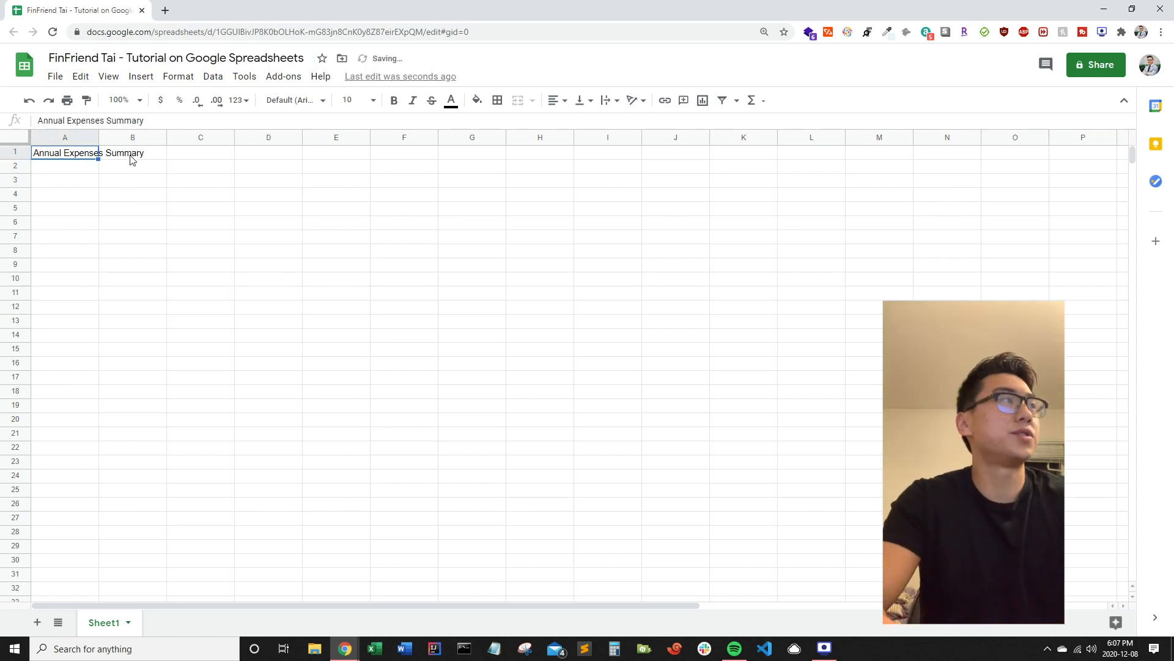
# Step: Try merging cells A1 through D1 and undo the merge
pyautogui.hotkey('shift', 'Right')
pyautogui.hotkey('shift', 'Right')
pyautogui.hotkey('shift', 'Right')
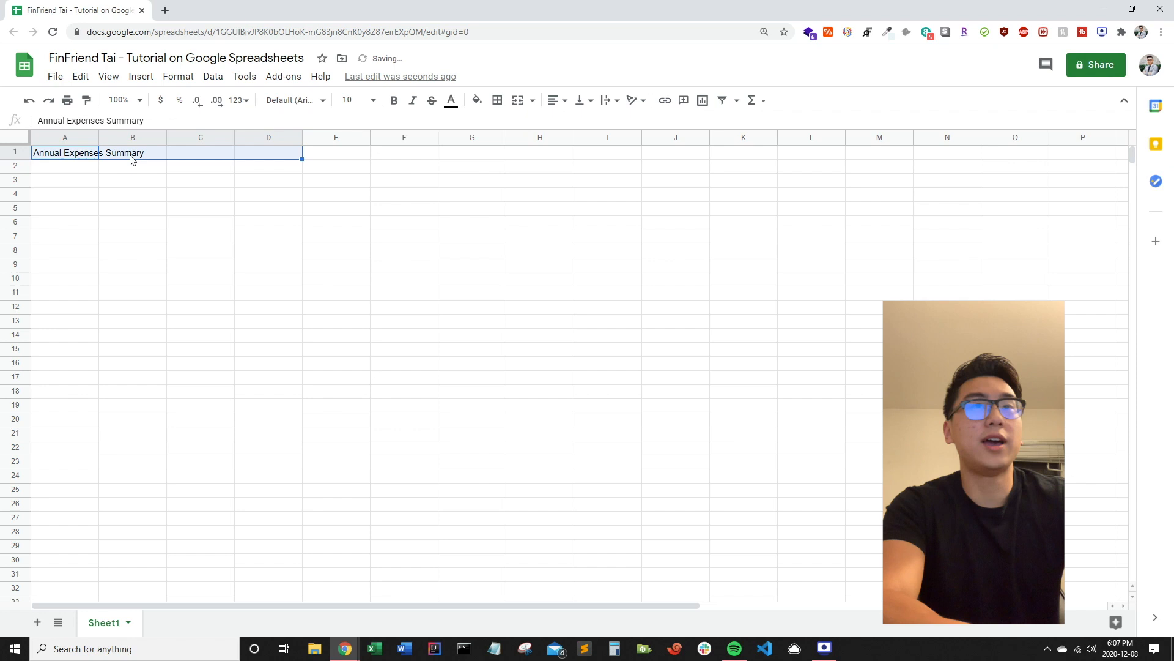
pyautogui.click(515, 104)
pyautogui.click(328, 220)
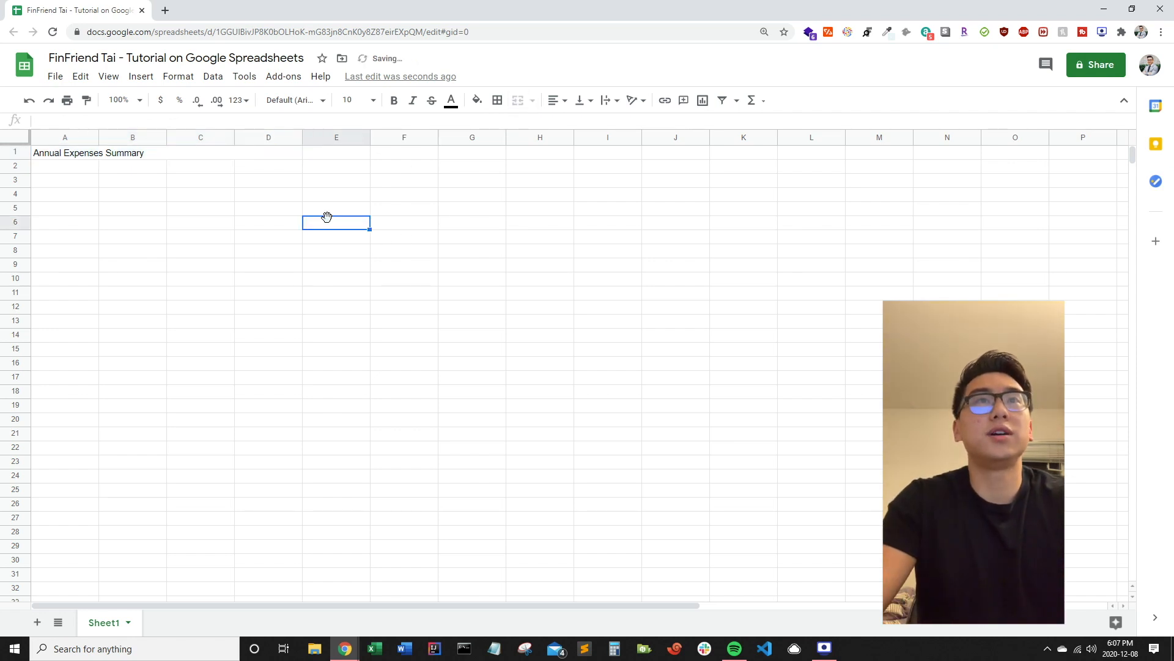
pyautogui.hotkey('ctrl', 'z')
pyautogui.press('Down')
pyautogui.press('Up')
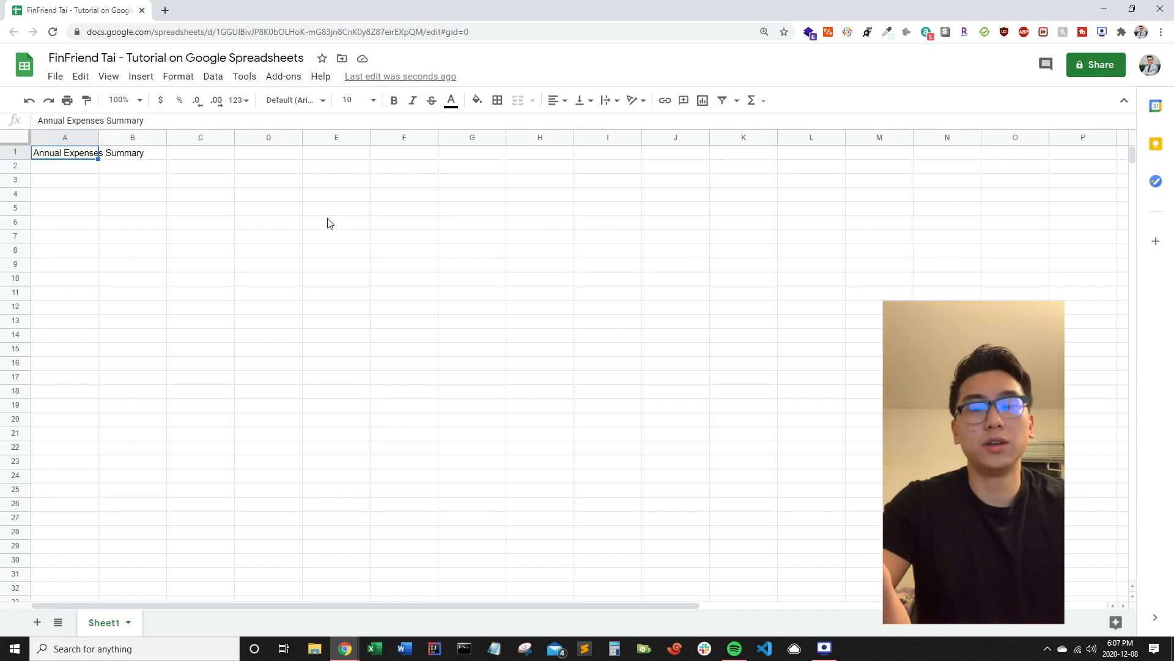
pyautogui.hotkey('shift', 'Right')
pyautogui.hotkey('shift', 'Right')
pyautogui.hotkey('shift', 'Right')
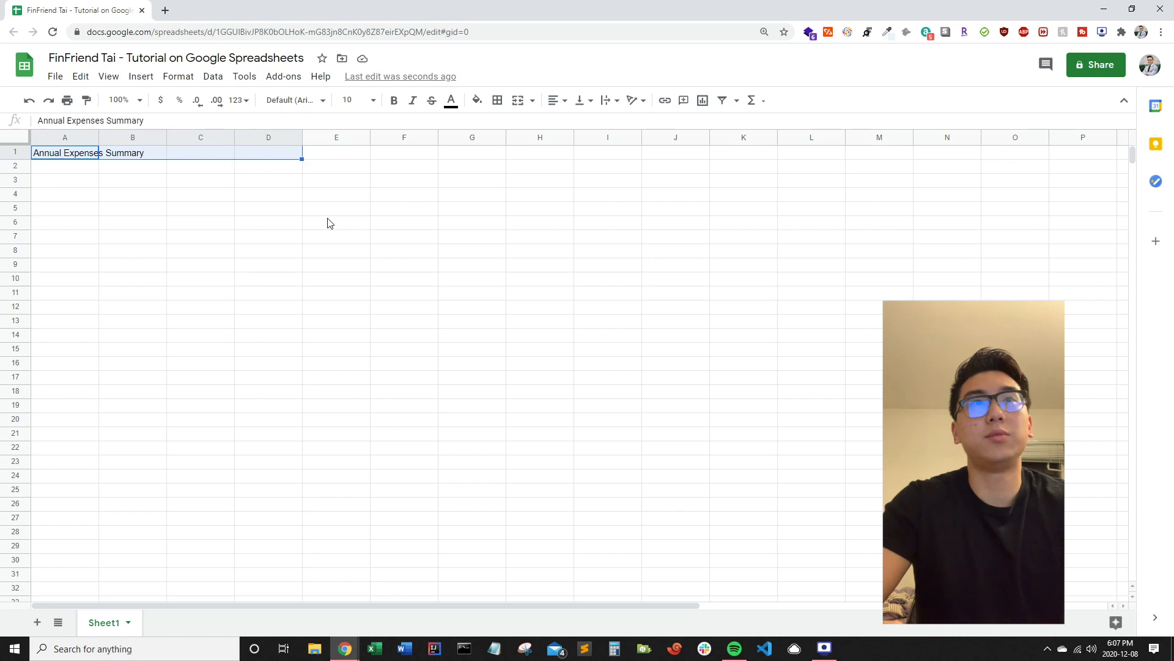
pyautogui.press('Left')
pyautogui.press('Down')
pyautogui.press('Up')
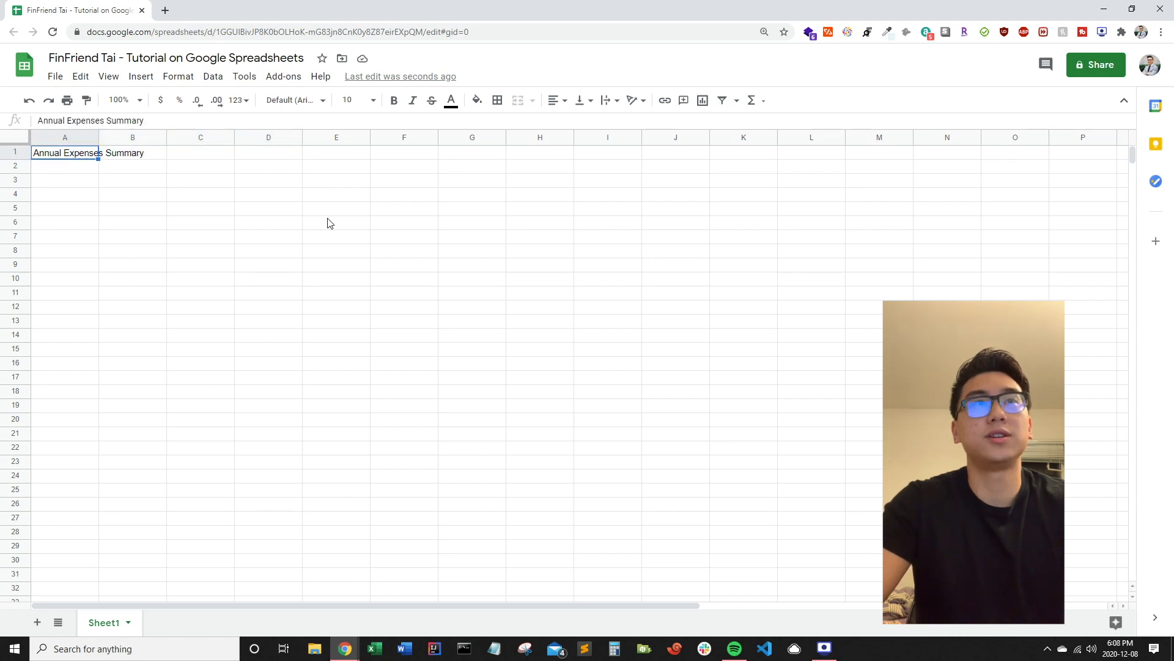
# Step: Merge cells A1 through D1 so the title spans four columns
pyautogui.hotkey('shift', 'Right')
pyautogui.hotkey('shift', 'Right')
pyautogui.hotkey('shift', 'Right')
pyautogui.click(518, 100)
pyautogui.click(177, 195)
pyautogui.hotkey('shift', 'Down')
# Step: Center the "Annual Expenses Summary" title horizontally in the merged cell
pyautogui.click(143, 156)
pyautogui.click(565, 101)
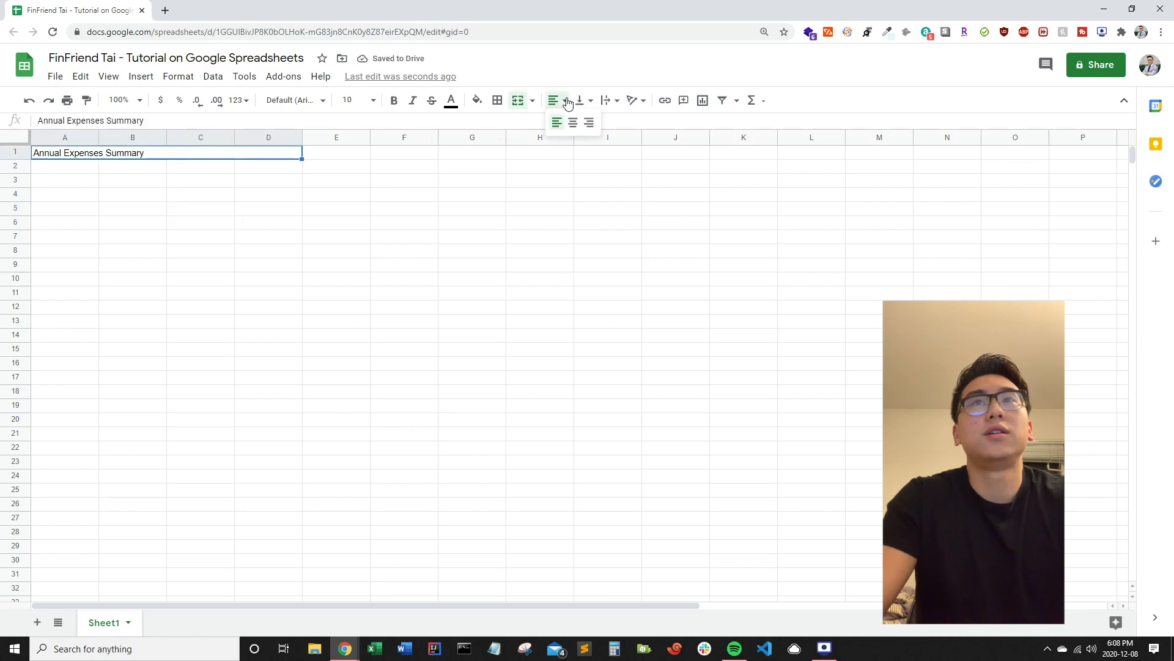
pyautogui.click(572, 122)
pyautogui.click(299, 219)
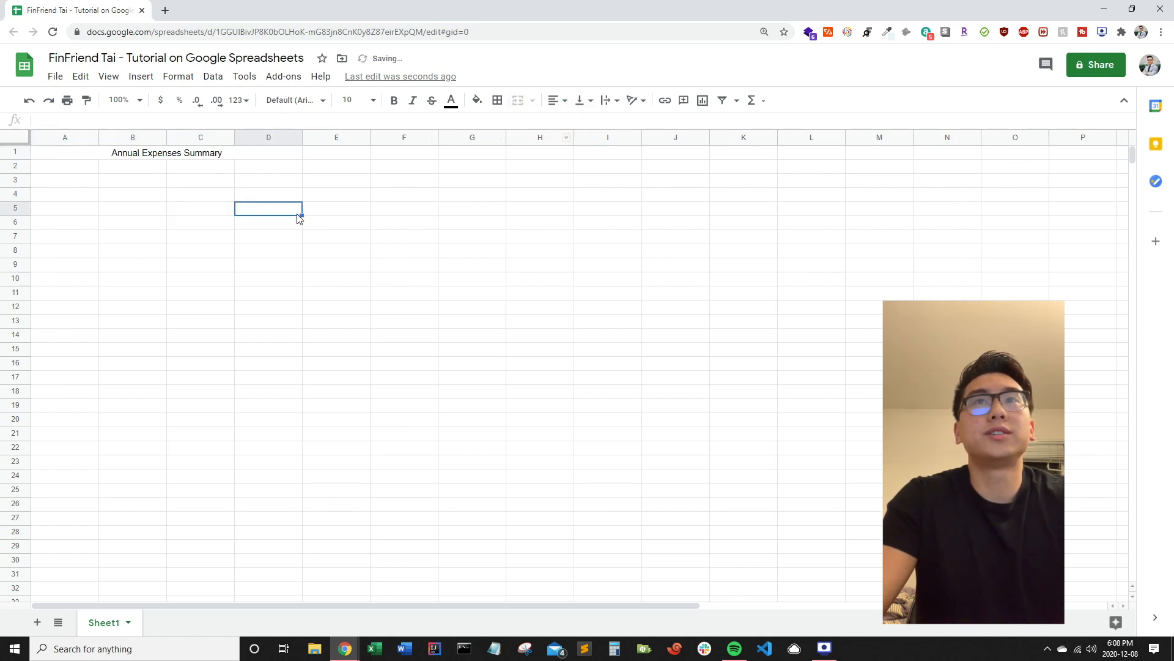
# Step: Make the merged "Annual Expenses Summary" title bold and give its cell a light gray fill
pyautogui.press('Left')
pyautogui.press('Up')
pyautogui.press('Up')
pyautogui.press('Up')
pyautogui.press('Up')
pyautogui.press('Down')
pyautogui.press('Up')
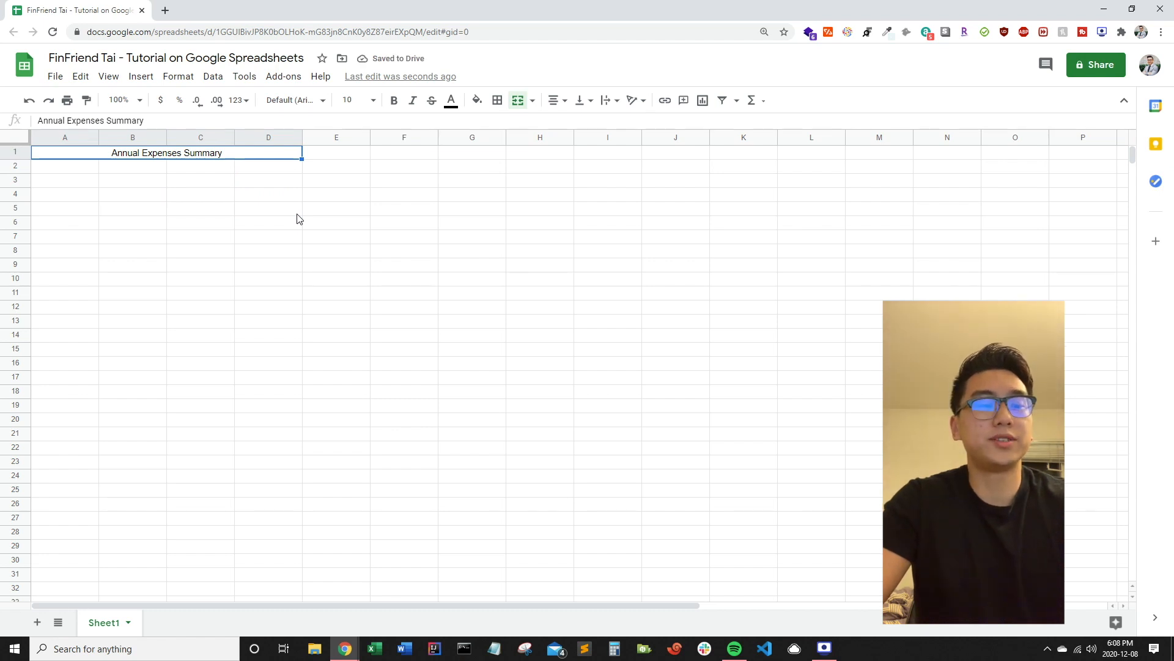
pyautogui.hotkey('ctrl', 'b')
pyautogui.press('Down')
pyautogui.press('Up')
pyautogui.click(477, 100)
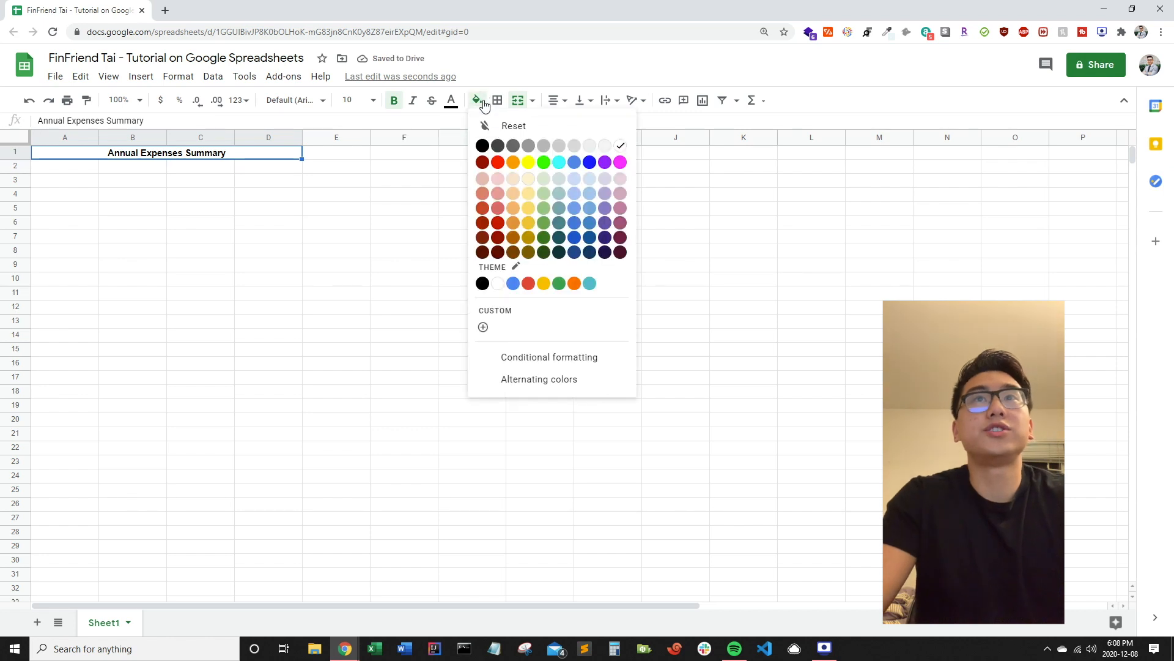
pyautogui.click(565, 147)
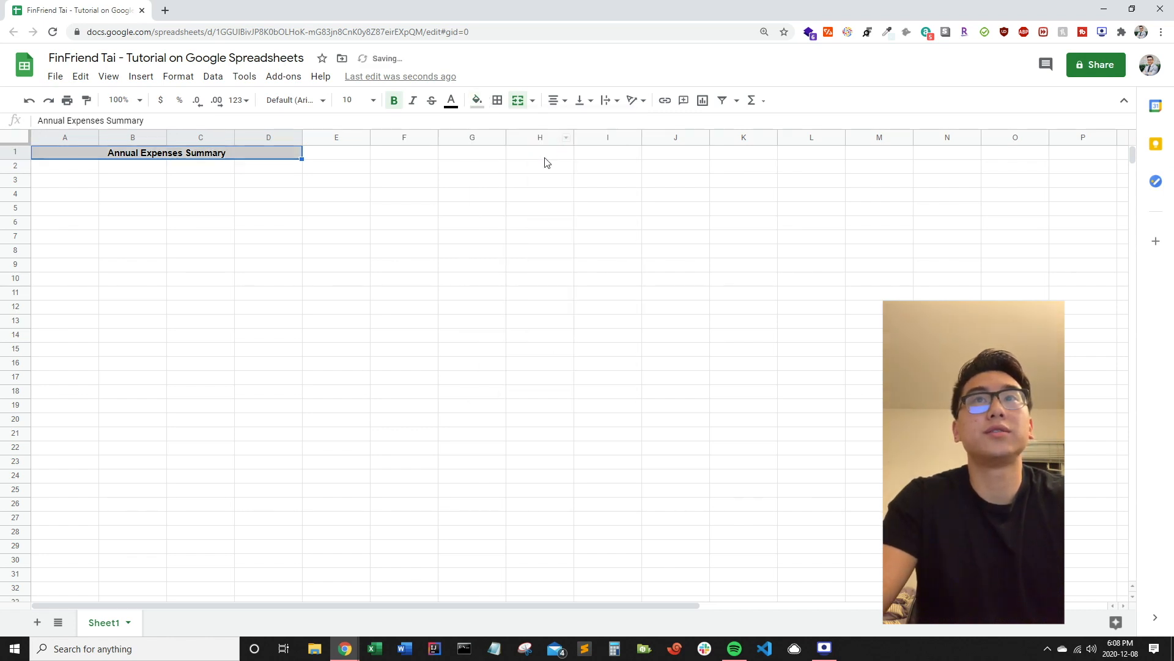
# Step: Enter "January" in cell A2 and "February" in cell A3
pyautogui.click(220, 199)
pyautogui.press('Left')
pyautogui.press('Up')
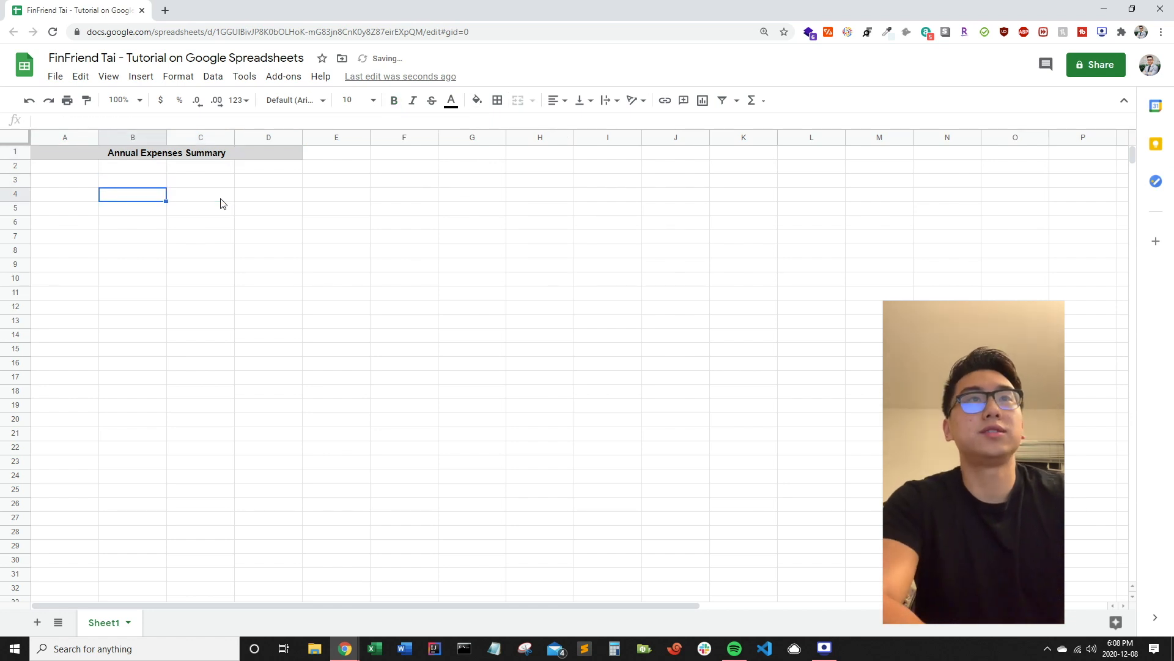
pyautogui.press('Left')
pyautogui.press('Up')
pyautogui.write('January')
pyautogui.press('Return')
pyautogui.write('February')
pyautogui.press('Return')
# Step: Autofill the month names from January and February down column A through December in A13
pyautogui.press('Up')
pyautogui.hotkey('shift', 'Up')
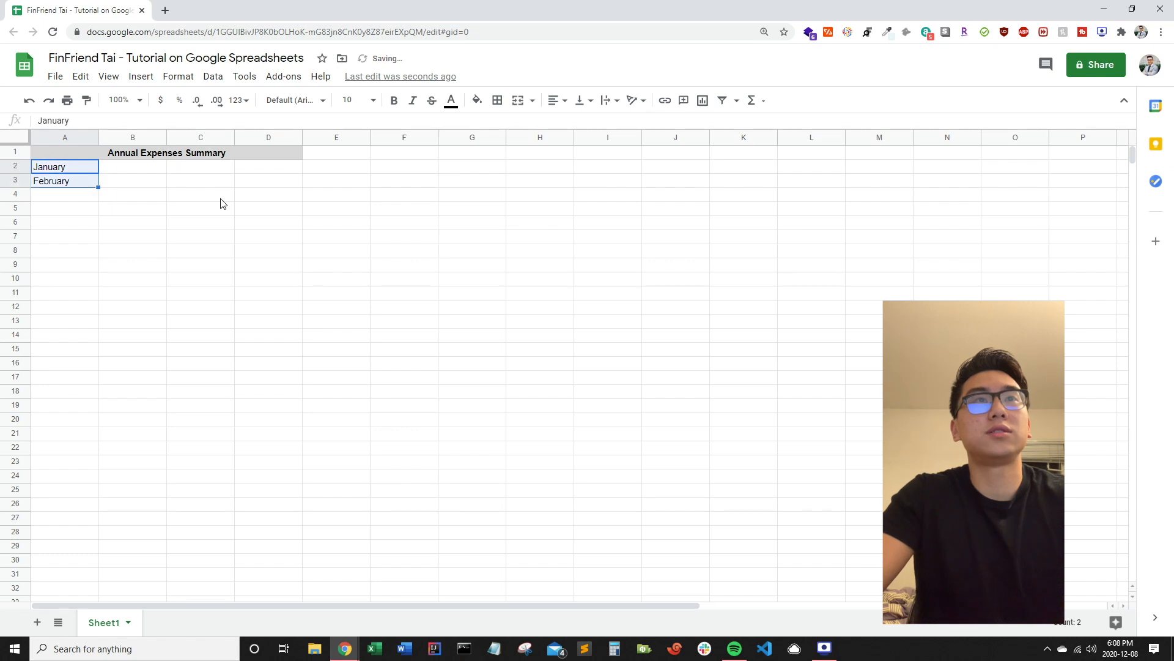
pyautogui.moveTo(95, 185); pyautogui.dragTo(96, 323)
pyautogui.click(149, 253)
# Step: Insert a blank row above the January row, directly below the title
pyautogui.press('Right')
pyautogui.press('Up')
pyautogui.press('Up')
pyautogui.press('Up')
pyautogui.press('Up')
pyautogui.press('Up')
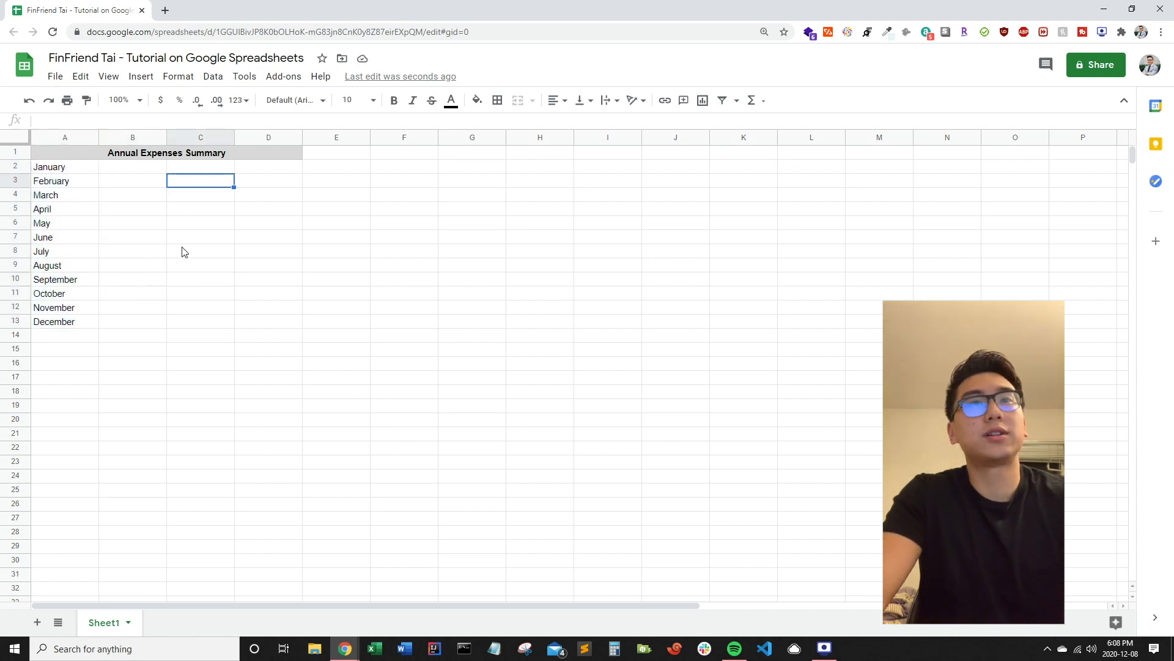
pyautogui.click(202, 170)
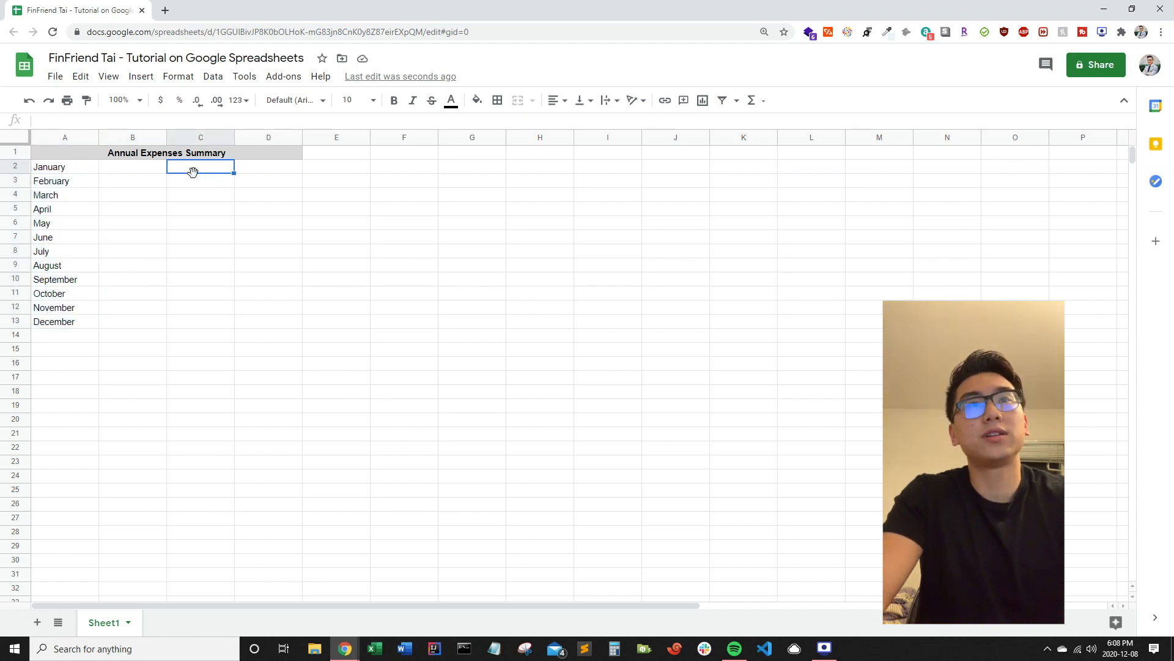
pyautogui.rightClick(203, 172)
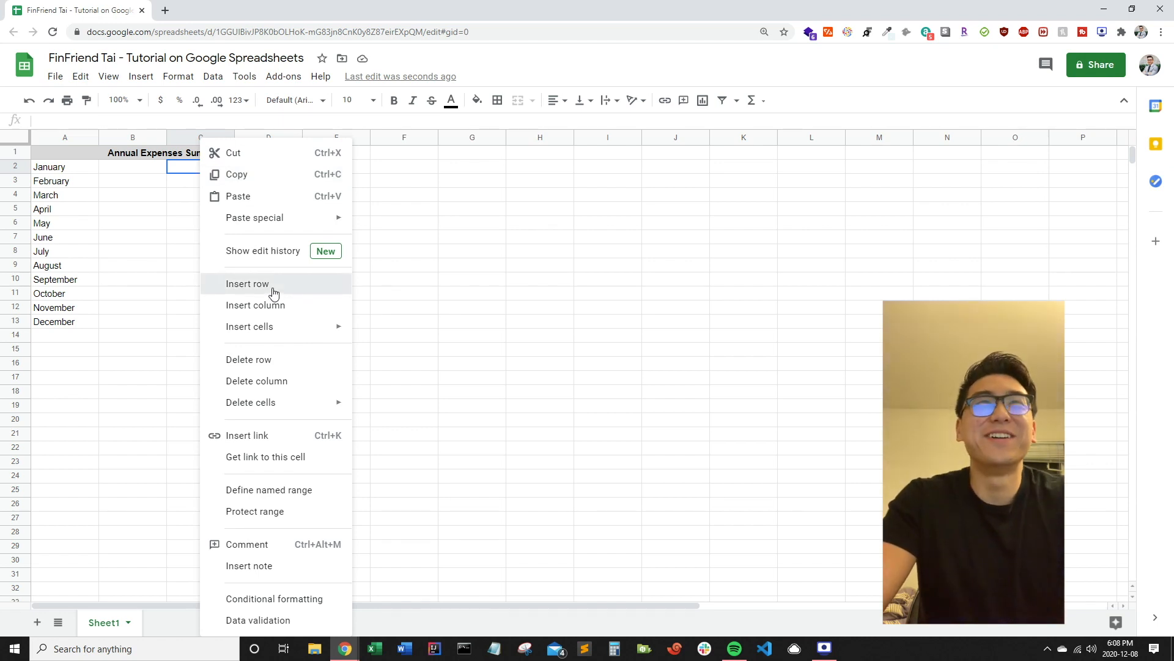
pyautogui.click(273, 285)
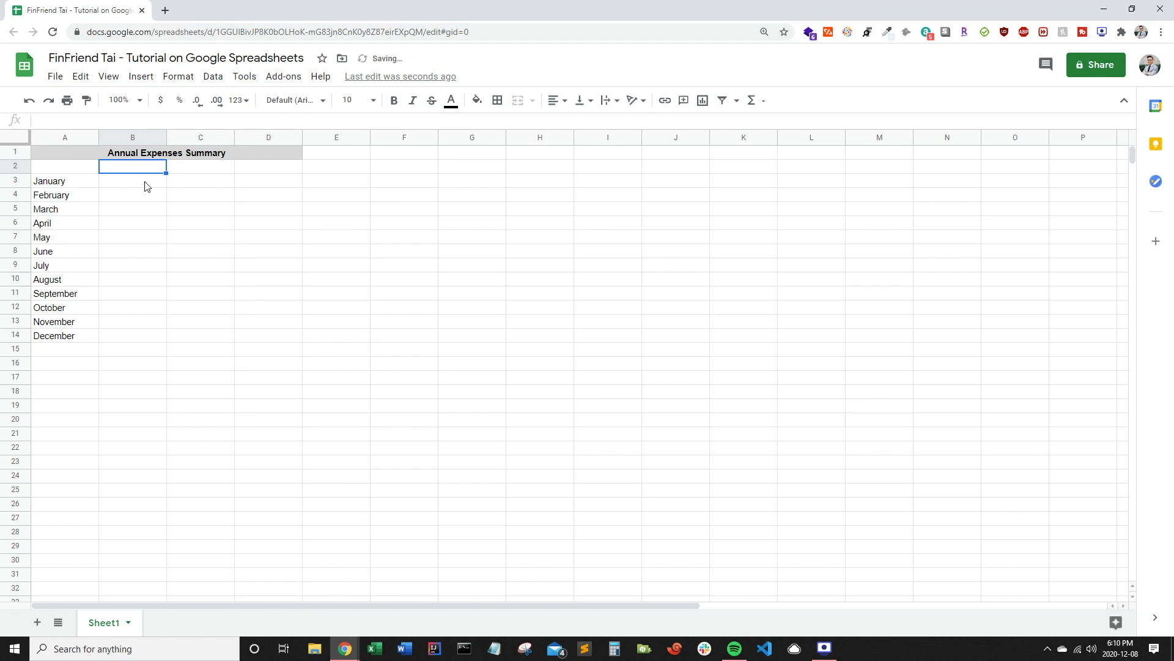
# Step: Enter the column headers "Income", "Spent" and "Increase" in cells B2 through D2
pyautogui.click(148, 185)
pyautogui.press('Up')
pyautogui.write('Income')
pyautogui.press('Tab')
pyautogui.write('Spent')
pyautogui.press('Tab')
pyautogui.write('Increase')
pyautogui.press('Return')
# Step: Make the Income, Spent and Increase headers bold and center them horizontally
pyautogui.press('Up')
pyautogui.press('Down')
pyautogui.press('Up')
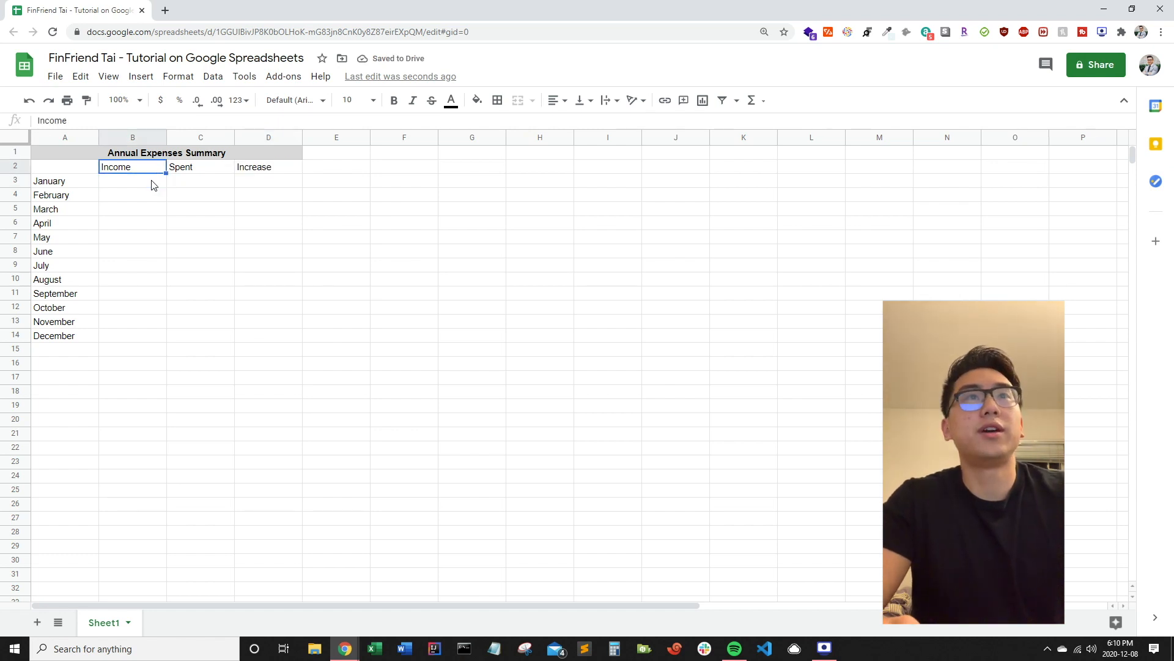
pyautogui.hotkey('shift', 'Right')
pyautogui.hotkey('shift', 'Right')
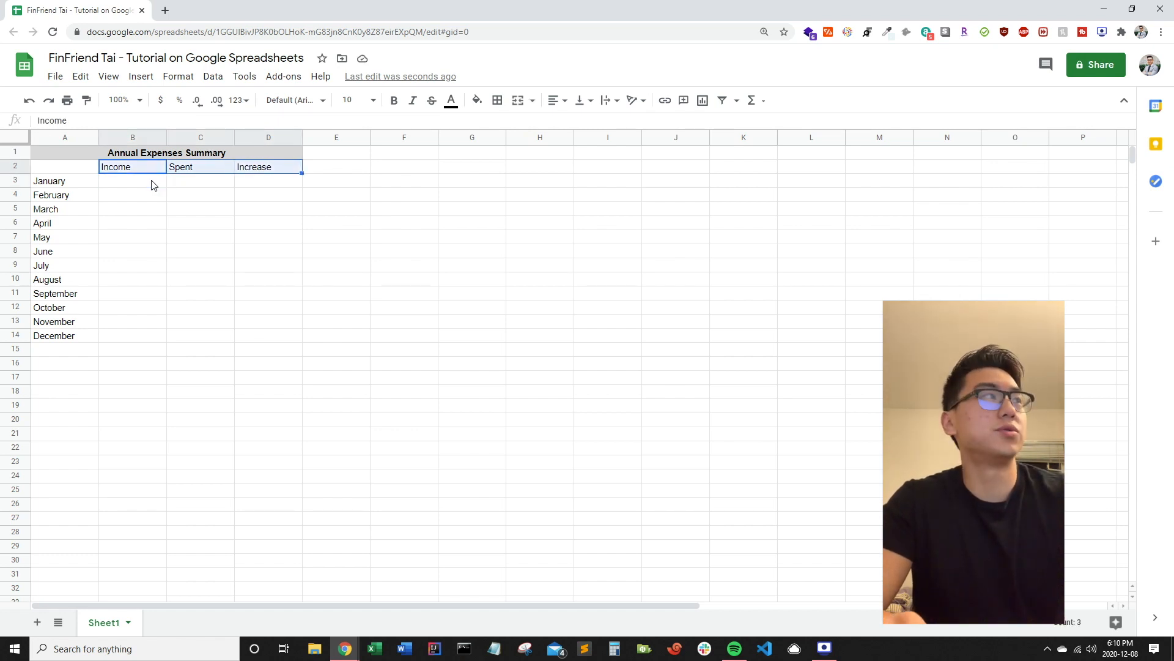
pyautogui.hotkey('ctrl', 'b')
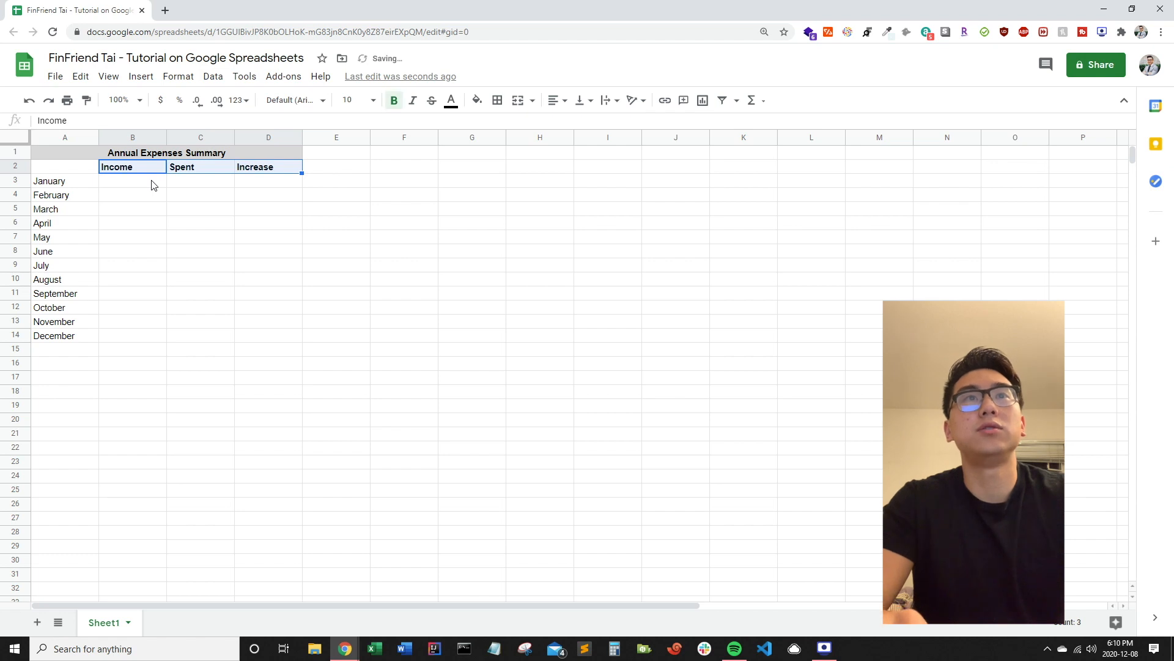
pyautogui.click(555, 103)
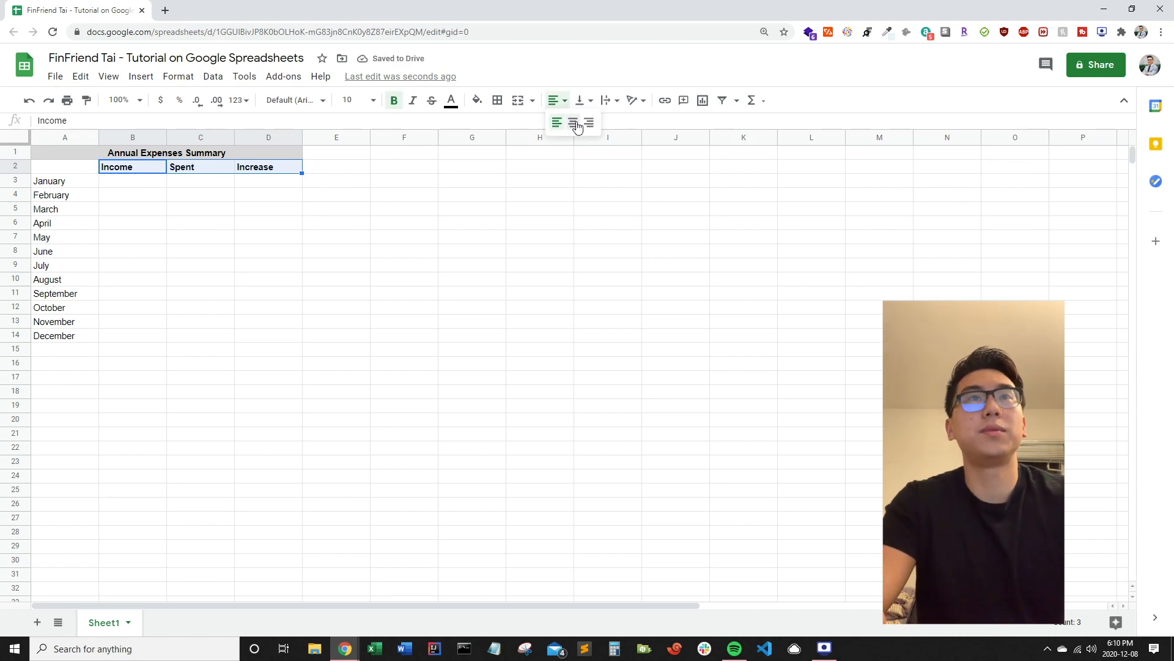
pyautogui.click(576, 125)
# Step: Make the month names in column A bold and centered, and add a bottom border under the header row A2 through D2
pyautogui.click(407, 236)
pyautogui.press('Left')
pyautogui.press('Left')
pyautogui.press('Left')
pyautogui.press('Left')
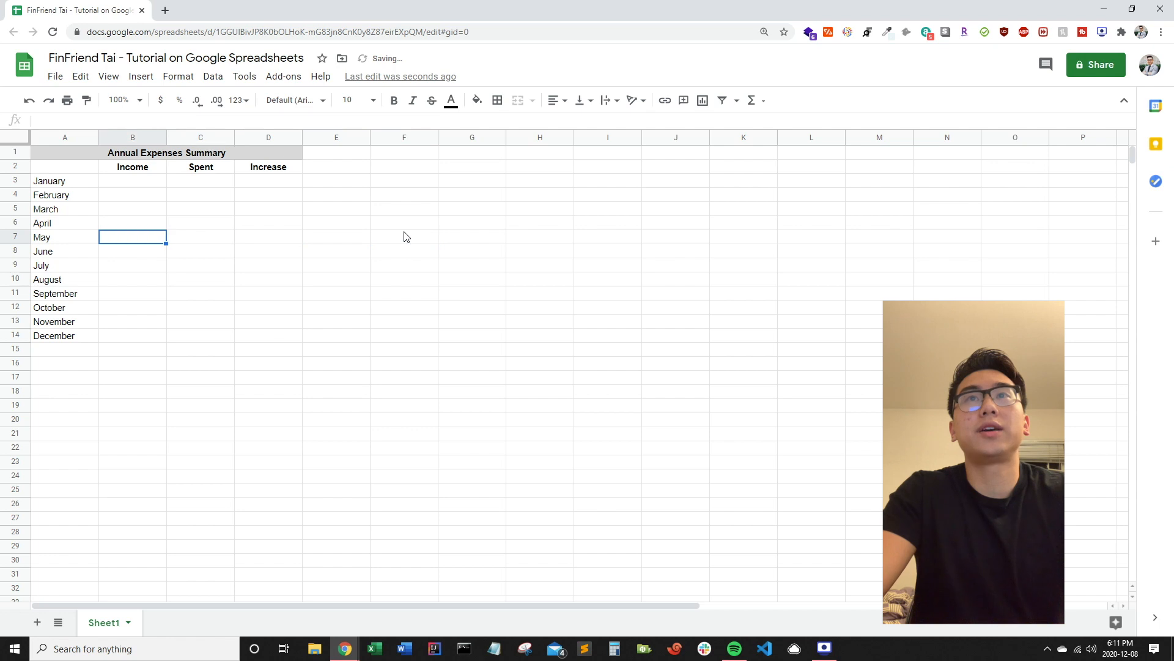
pyautogui.click(77, 134)
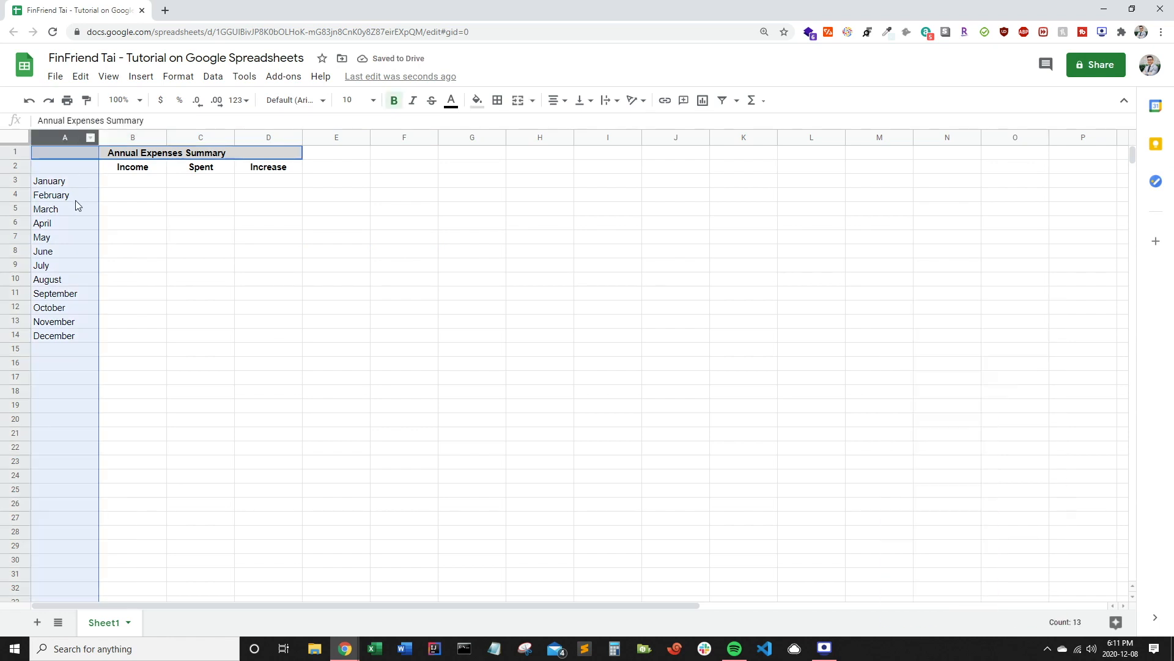
pyautogui.moveTo(130, 167); pyautogui.dragTo(125, 224)
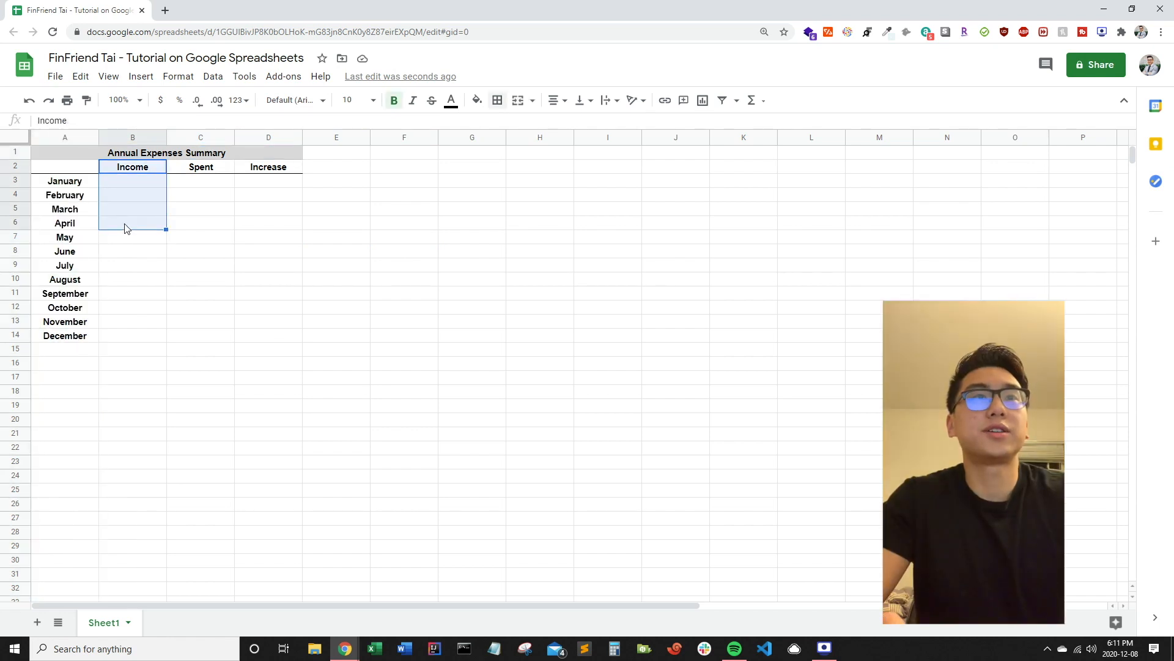
pyautogui.press('Down')
pyautogui.press('Down')
pyautogui.press('Down')
pyautogui.press('Down')
pyautogui.press('Down')
pyautogui.press('Down')
pyautogui.press('Down')
pyautogui.press('Down')
pyautogui.press('Down')
pyautogui.press('Down')
pyautogui.press('Down')
pyautogui.press('Down')
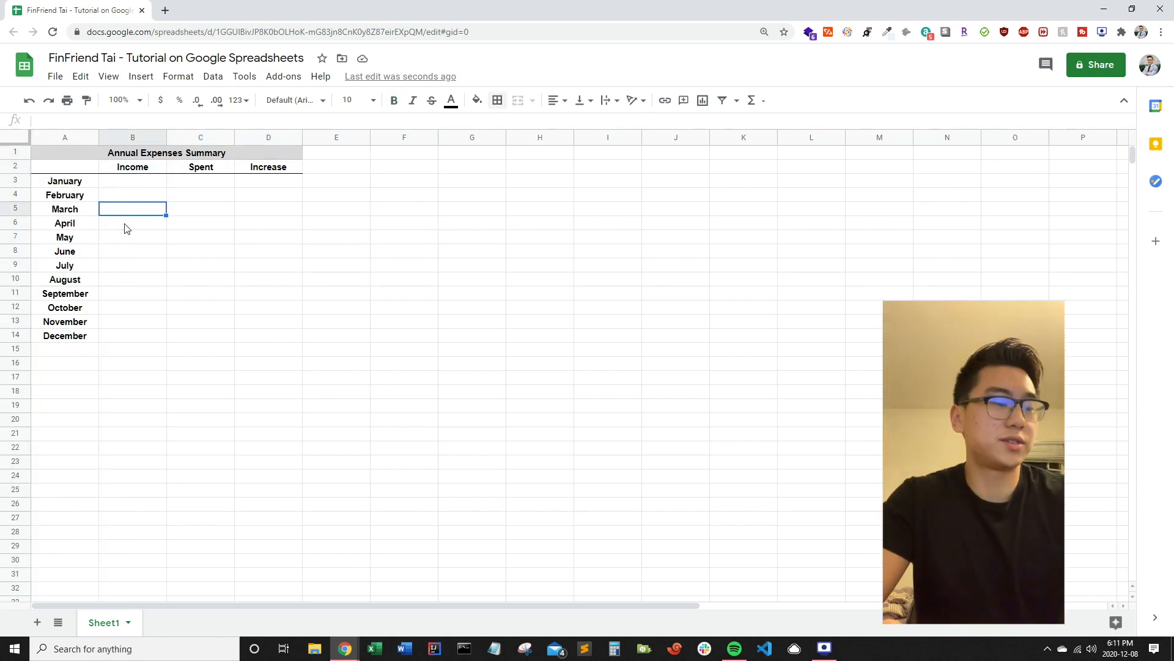
pyautogui.press('Down')
pyautogui.press('Down')
pyautogui.press('Down')
pyautogui.press('Down')
pyautogui.press('Down')
pyautogui.press('Down')
pyautogui.press('Down')
pyautogui.hotkey('ctrl', 'Up')
pyautogui.press('Down')
pyautogui.press('Down')
pyautogui.press('Down')
pyautogui.press('Down')
pyautogui.press('Down')
pyautogui.press('Down')
pyautogui.press('Down')
pyautogui.press('Down')
pyautogui.press('Down')
pyautogui.press('Down')
pyautogui.press('Down')
pyautogui.press('Down')
pyautogui.press('Down')
pyautogui.hotkey('ctrl', 'Up')
pyautogui.press('Down')
pyautogui.press('Down')
pyautogui.press('Down')
pyautogui.press('Down')
pyautogui.press('Down')
pyautogui.press('Down')
pyautogui.press('Down')
pyautogui.press('Down')
pyautogui.press('Down')
pyautogui.press('Down')
pyautogui.press('Down')
pyautogui.press('Down')
pyautogui.press('Down')
pyautogui.press('Down')
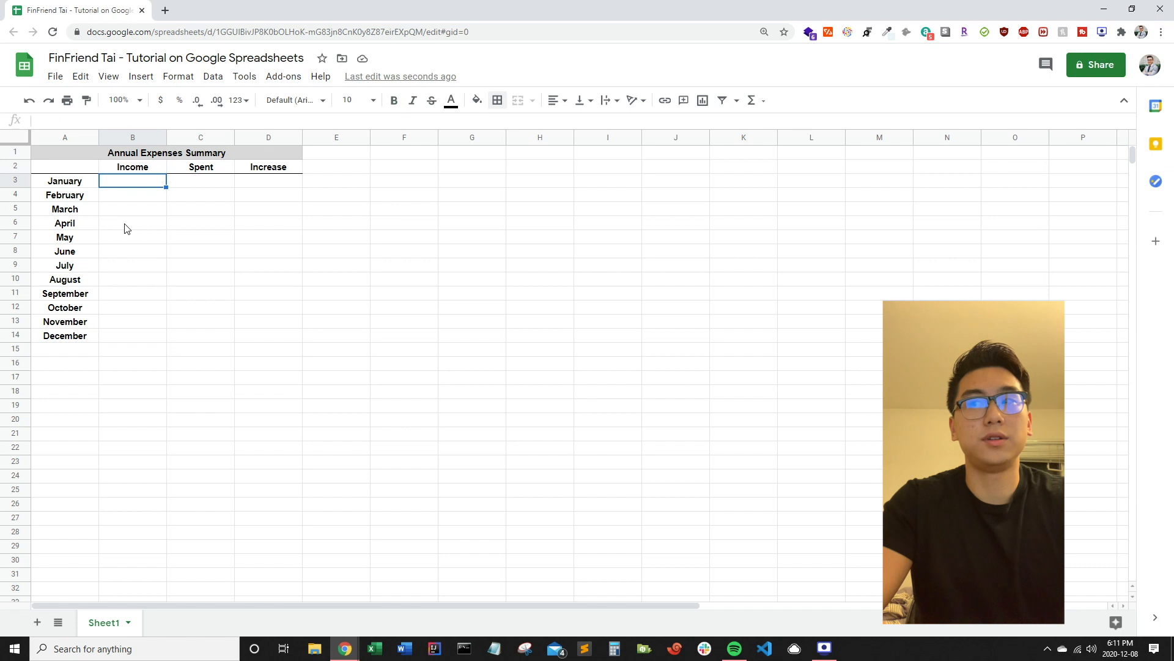
pyautogui.press('Right')
pyautogui.press('Right')
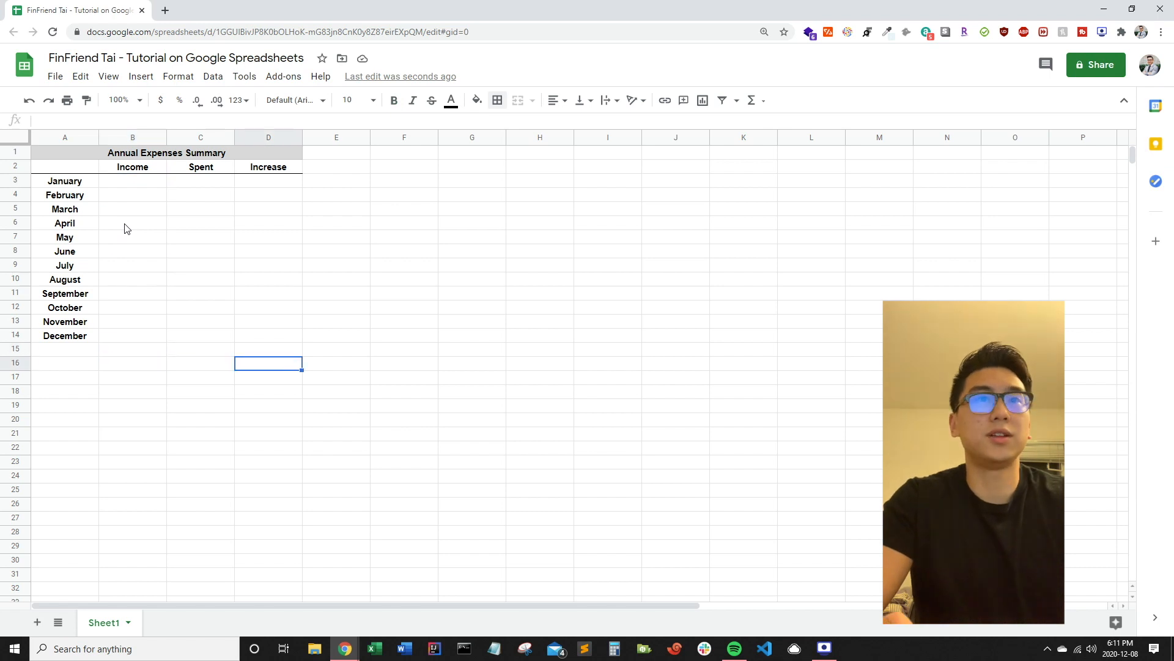
pyautogui.press('Up')
pyautogui.press('Up')
pyautogui.press('Right')
pyautogui.press('Up')
pyautogui.press('Up')
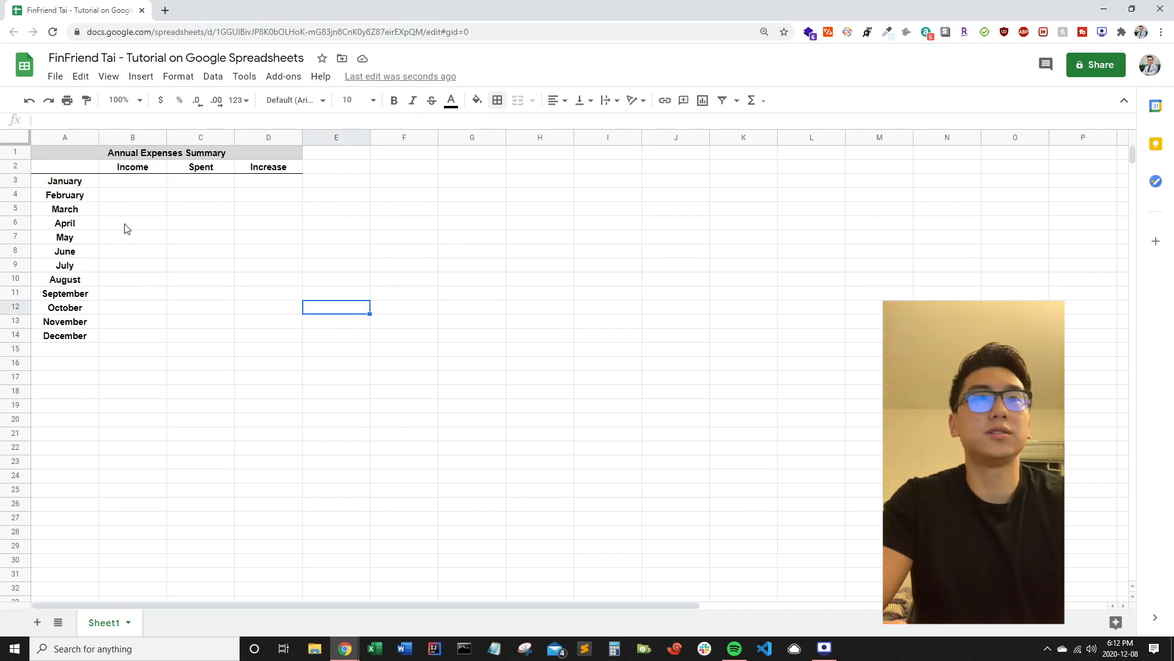
pyautogui.press('Left')
pyautogui.press('Left')
pyautogui.press('Left')
pyautogui.press('Left')
pyautogui.press('Right')
pyautogui.press('Right')
pyautogui.press('Right')
pyautogui.press('Right')
pyautogui.press('Right')
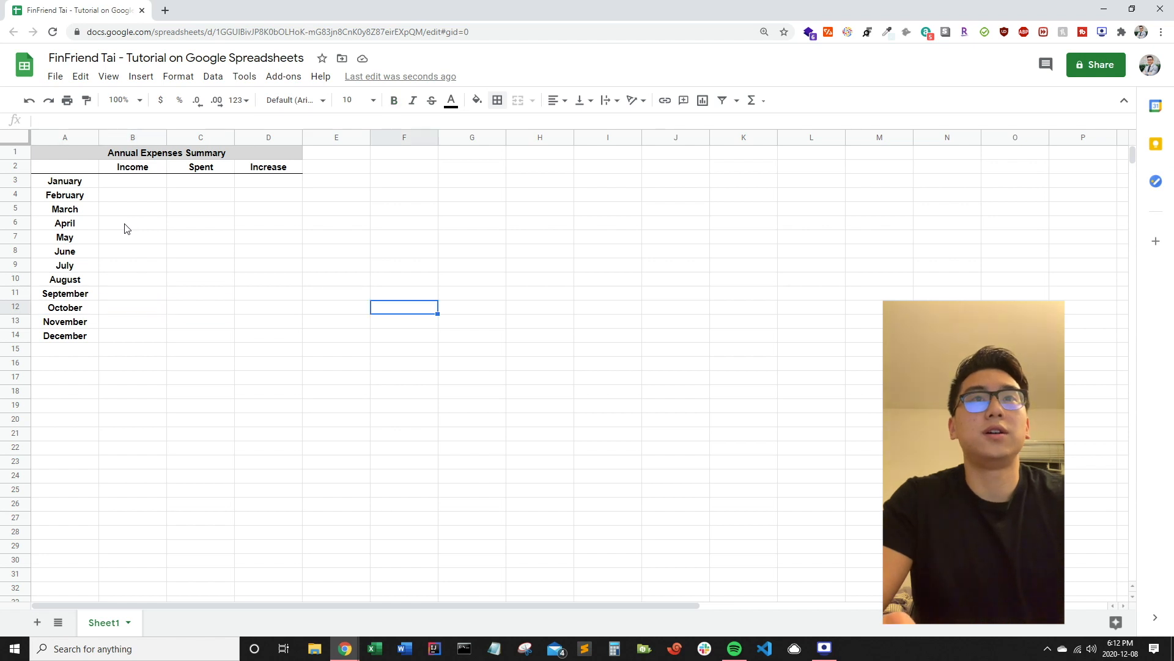
pyautogui.press('Left')
pyautogui.press('Left')
pyautogui.press('Down')
pyautogui.press('Down')
pyautogui.press('Down')
pyautogui.press('Down')
pyautogui.press('Left')
pyautogui.press('Left')
pyautogui.press('Up')
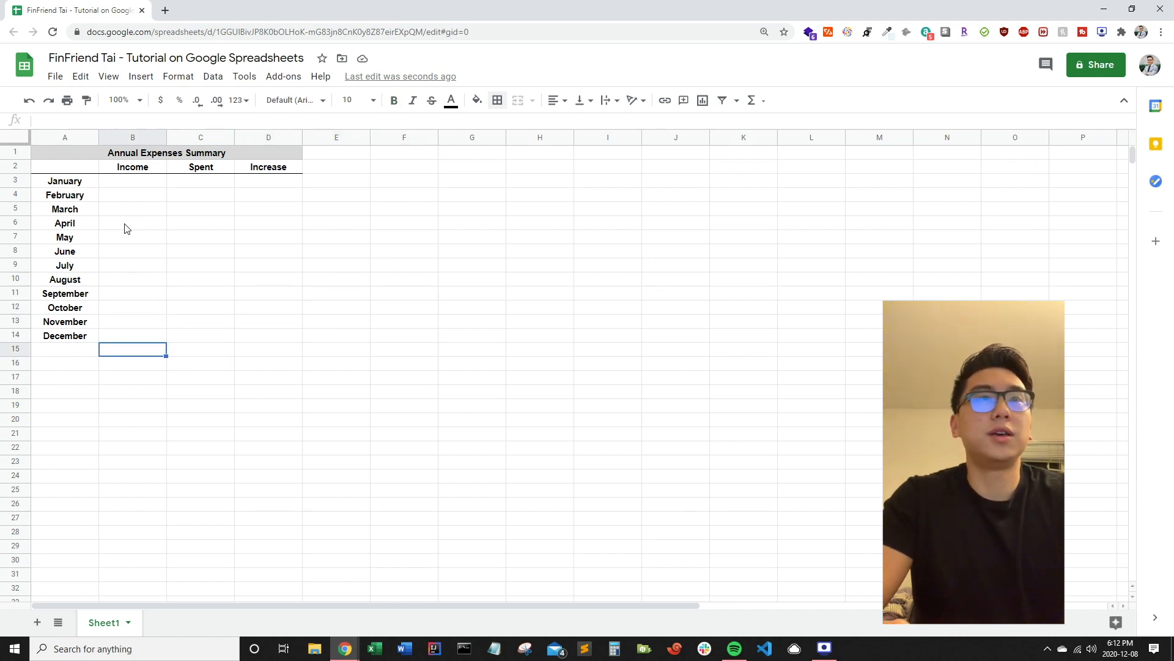
pyautogui.press('Left')
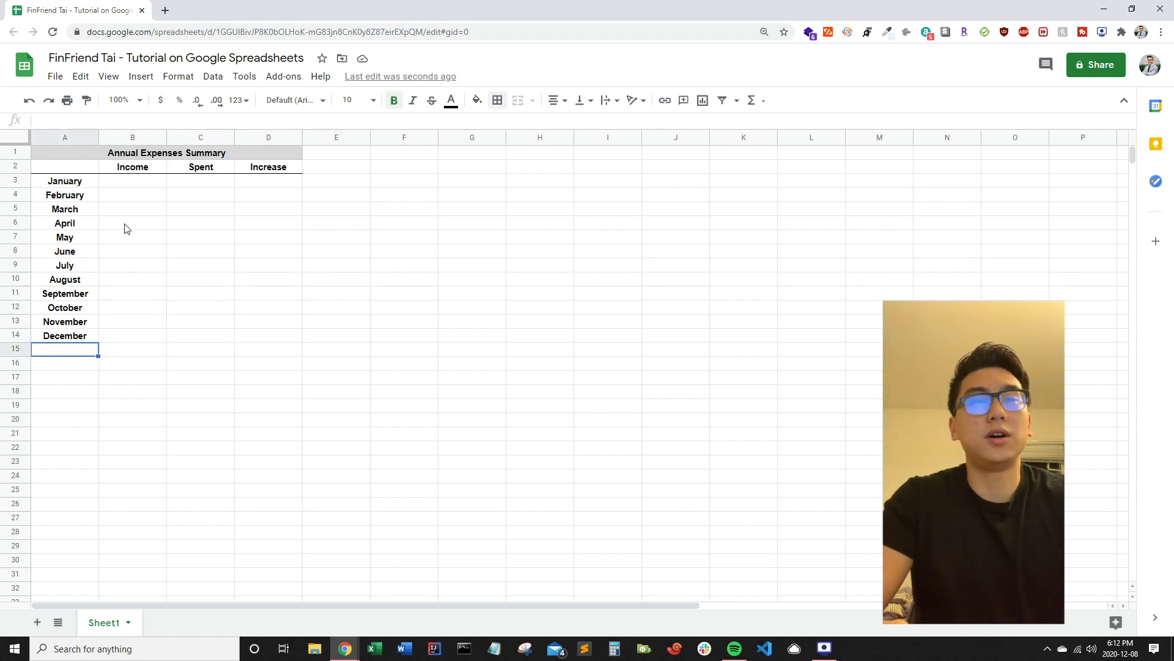
# Step: Add a top border to cells A15 through D15, directly below the December row
pyautogui.hotkey('shift', 'Right')
pyautogui.hotkey('shift', 'Right')
pyautogui.hotkey('shift', 'Right')
pyautogui.click(556, 99)
pyautogui.click(497, 101)
pyautogui.click(527, 152)
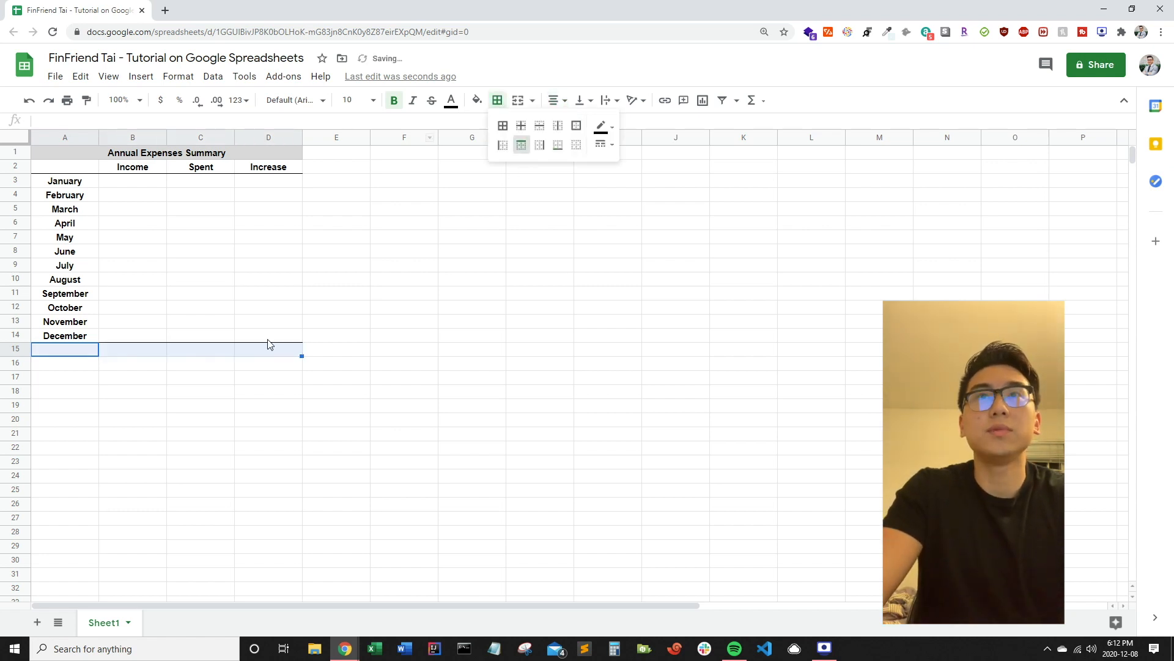
# Step: Add a left border to the Income column from B2 to B15 to separate it from the month names
pyautogui.click(268, 344)
pyautogui.press('Left')
pyautogui.press('Left')
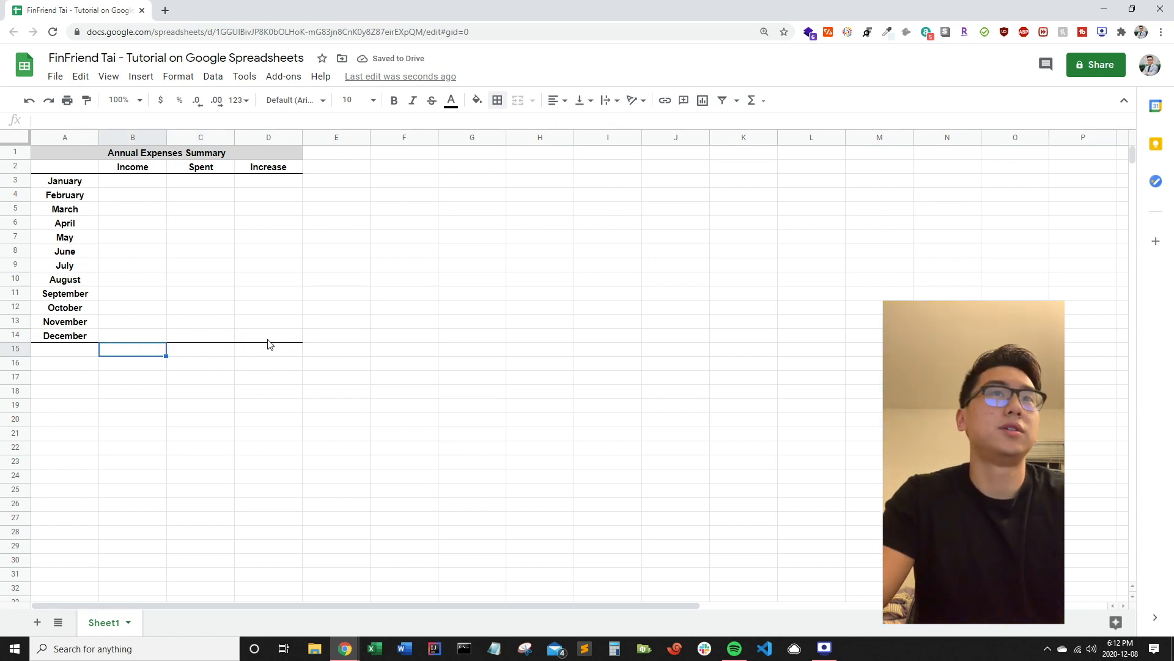
pyautogui.hotkey('shift', 'Up')
pyautogui.hotkey('ctrl', 'shift', 'Up')
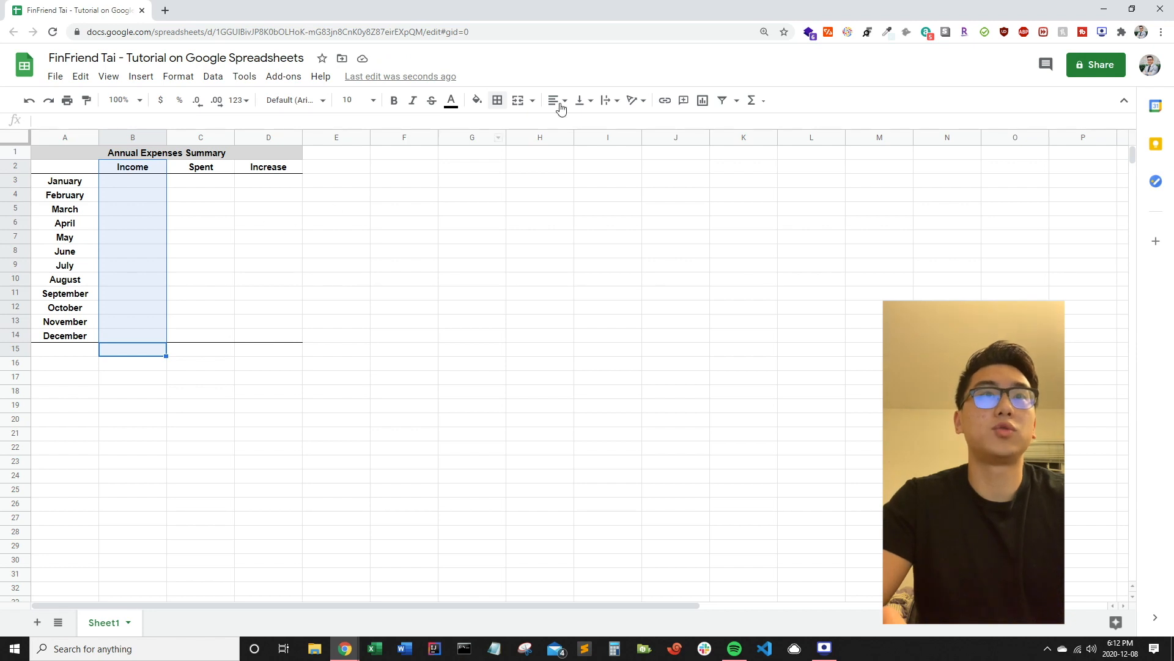
pyautogui.click(498, 101)
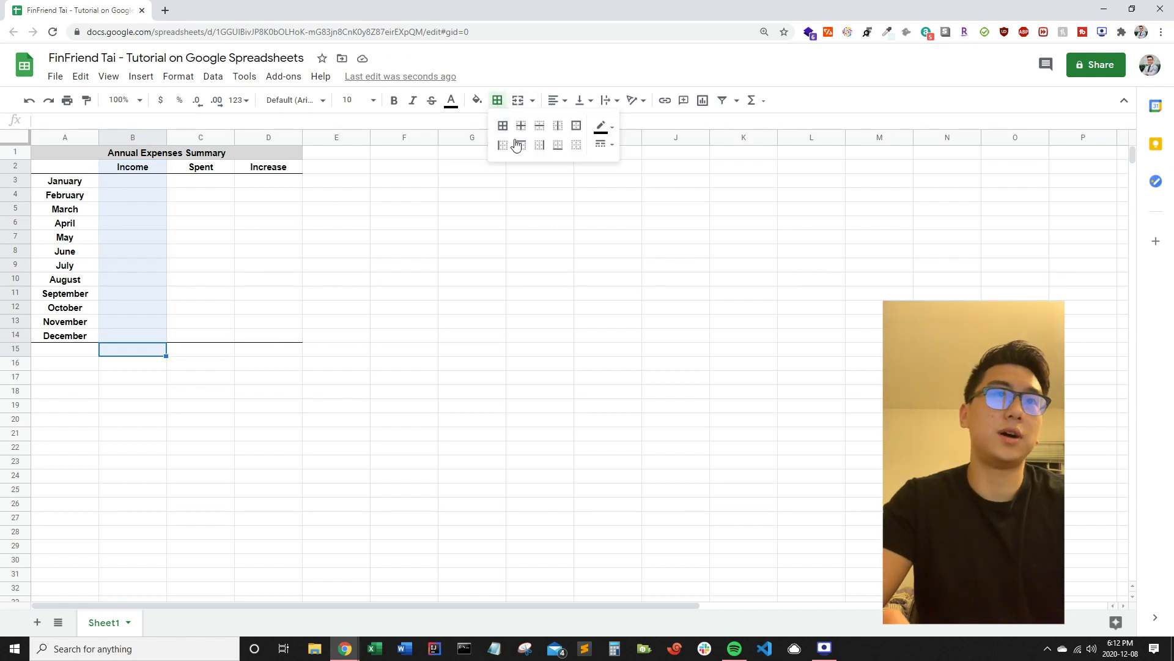
pyautogui.click(504, 145)
pyautogui.click(350, 315)
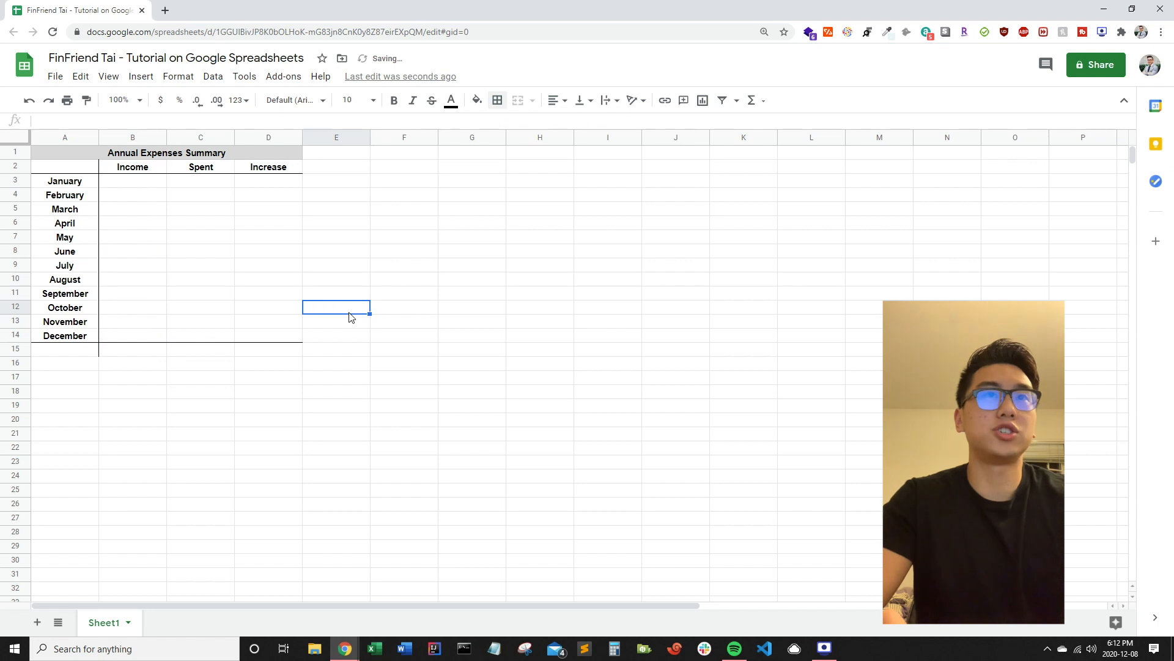
# Step: Add a left border to the Increase column from D2 to D15
pyautogui.press('Left')
pyautogui.press('Down')
pyautogui.press('Down')
pyautogui.press('Down')
pyautogui.hotkey('shift', 'Up')
pyautogui.hotkey('shift', 'Up')
pyautogui.hotkey('shift', 'Up')
pyautogui.hotkey('shift', 'Up')
pyautogui.hotkey('shift', 'Up')
pyautogui.hotkey('shift', 'Up')
pyautogui.hotkey('shift', 'Up')
pyautogui.hotkey('shift', 'Up')
pyautogui.hotkey('shift', 'Up')
pyautogui.hotkey('shift', 'Up')
pyautogui.hotkey('shift', 'Up')
pyautogui.hotkey('shift', 'Up')
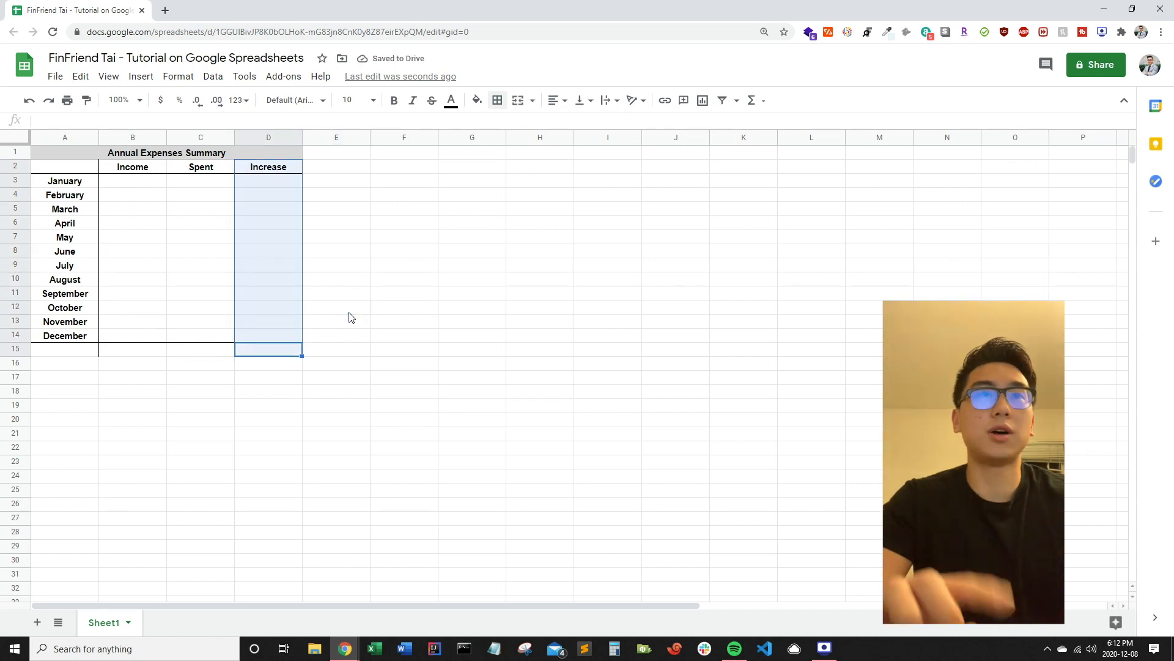
pyautogui.click(497, 101)
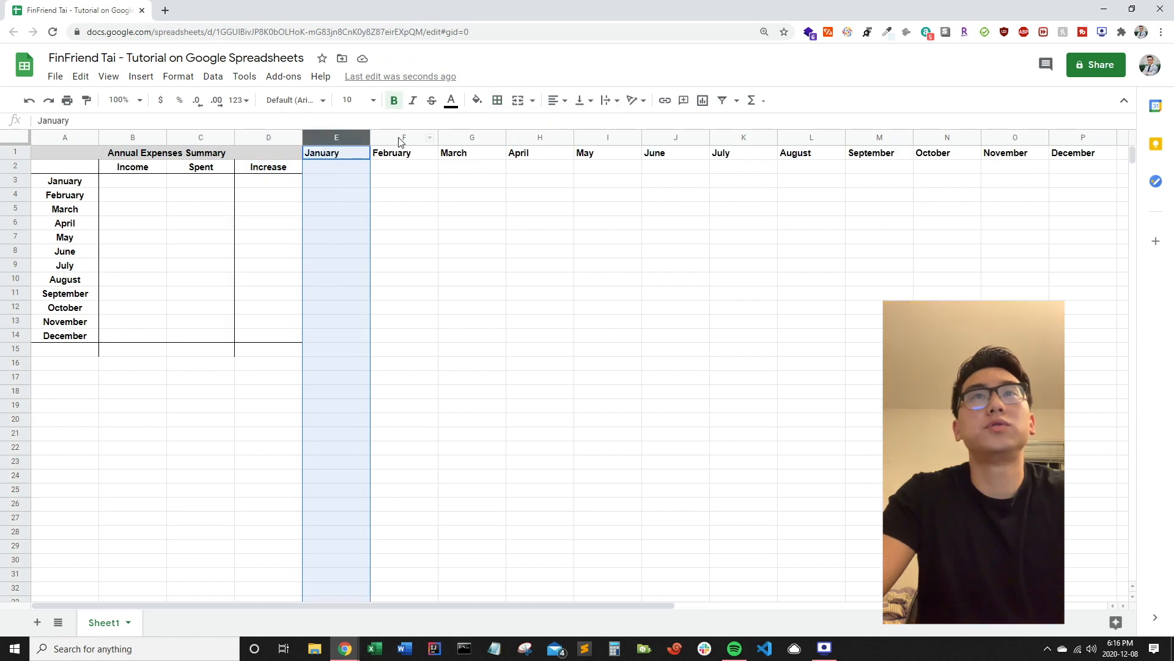
# Step: Merge the January header across its Items and Cost columns, E1 and F1, and center it
pyautogui.moveTo(337, 135); pyautogui.dragTo(713, 143)
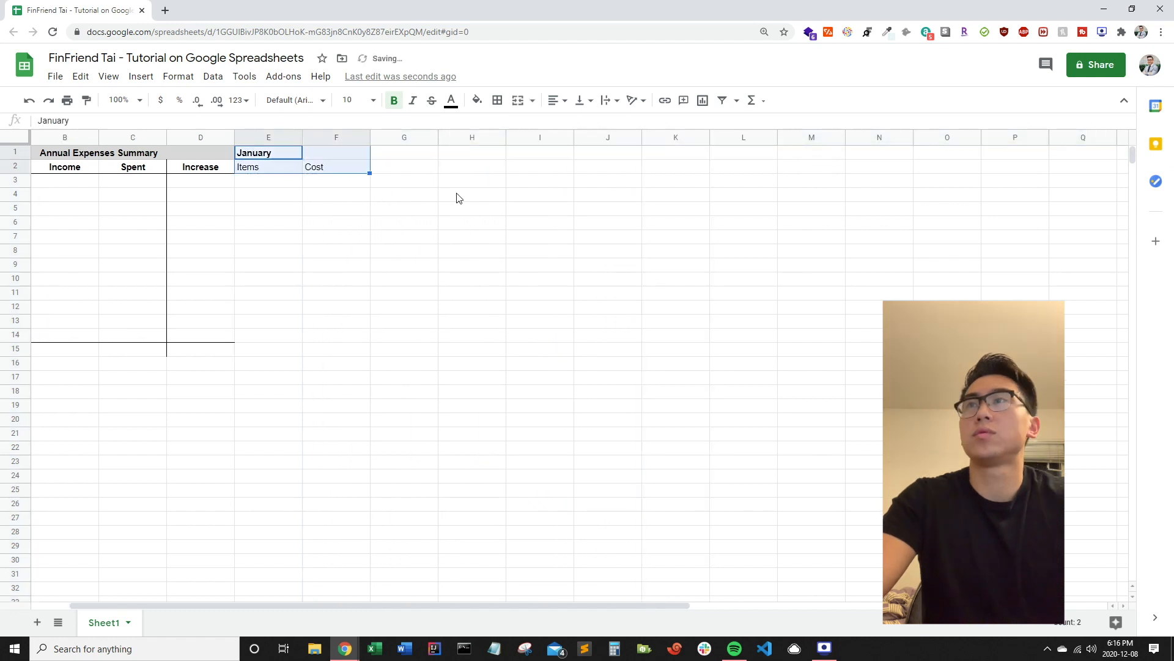
pyautogui.click(520, 108)
pyautogui.click(557, 101)
pyautogui.click(574, 121)
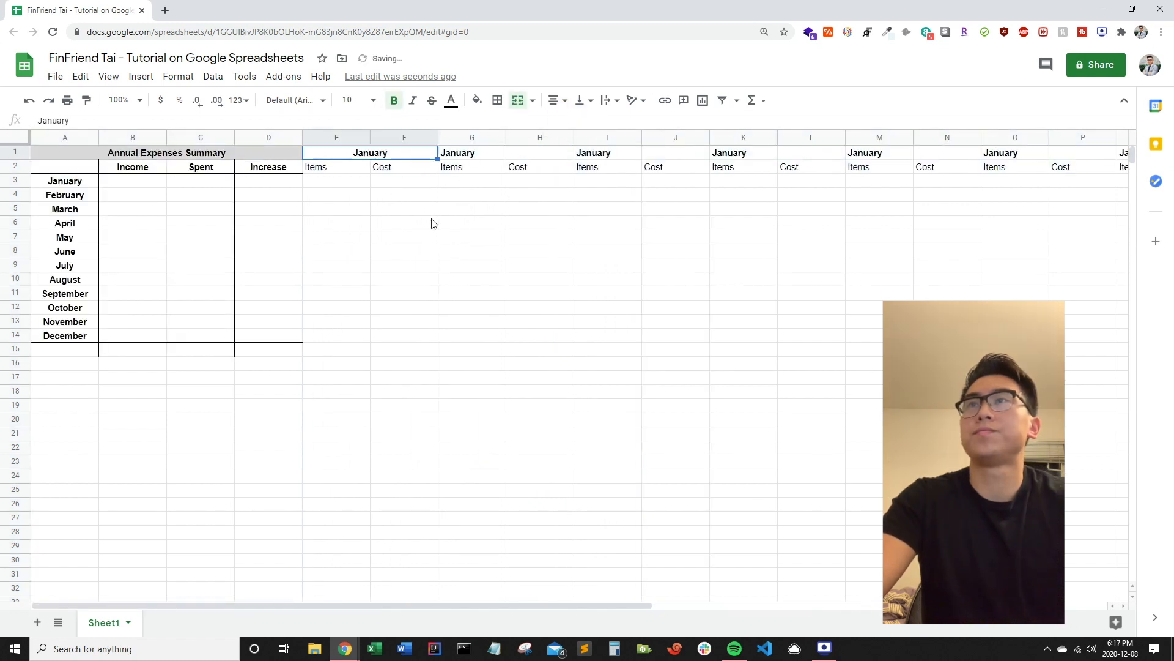
# Step: Replace the repeated January headers with consecutive month names from February on, each merged and centered over its Items and Cost columns
pyautogui.write('January')
pyautogui.write('February')
pyautogui.write('February')
pyautogui.moveTo(370, 153); pyautogui.dragTo(506, 153)
pyautogui.moveTo(573, 159); pyautogui.dragTo(826, 167)
pyautogui.hscroll(-15, 825, 168)
pyautogui.click(269, 182)
pyautogui.click(506, 153)
pyautogui.rightClick(532, 138)
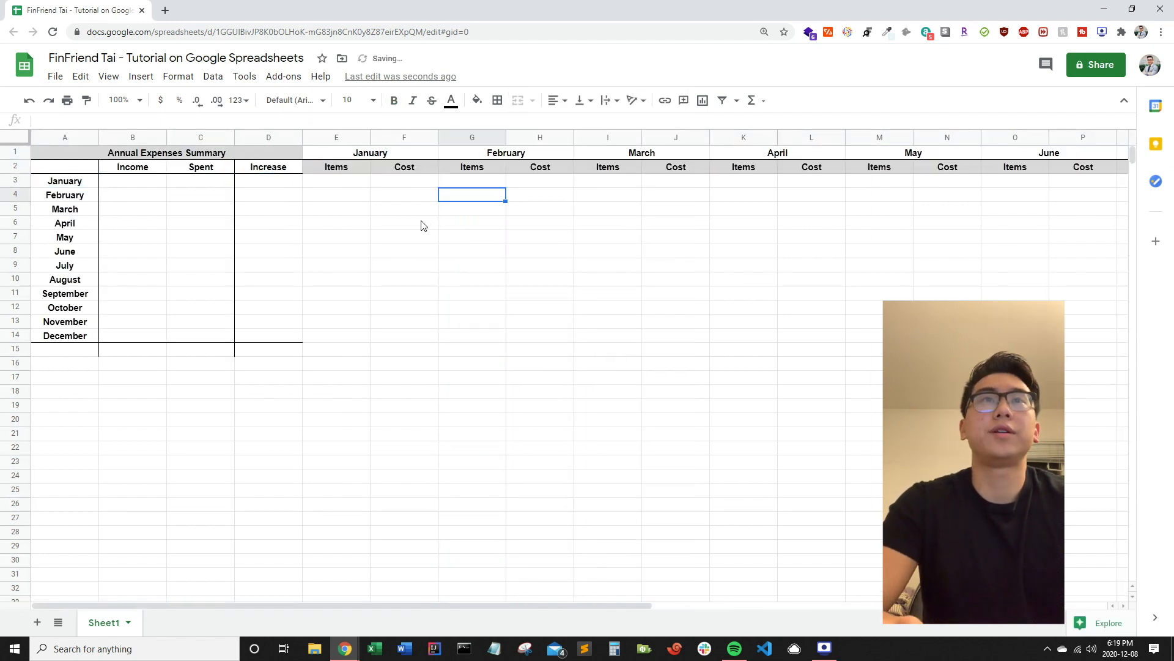
# Step: Enter the January expenses Bubble Tea at $200 and Gas at $40 under Items and Cost
pyautogui.click(361, 194)
pyautogui.press('Up')
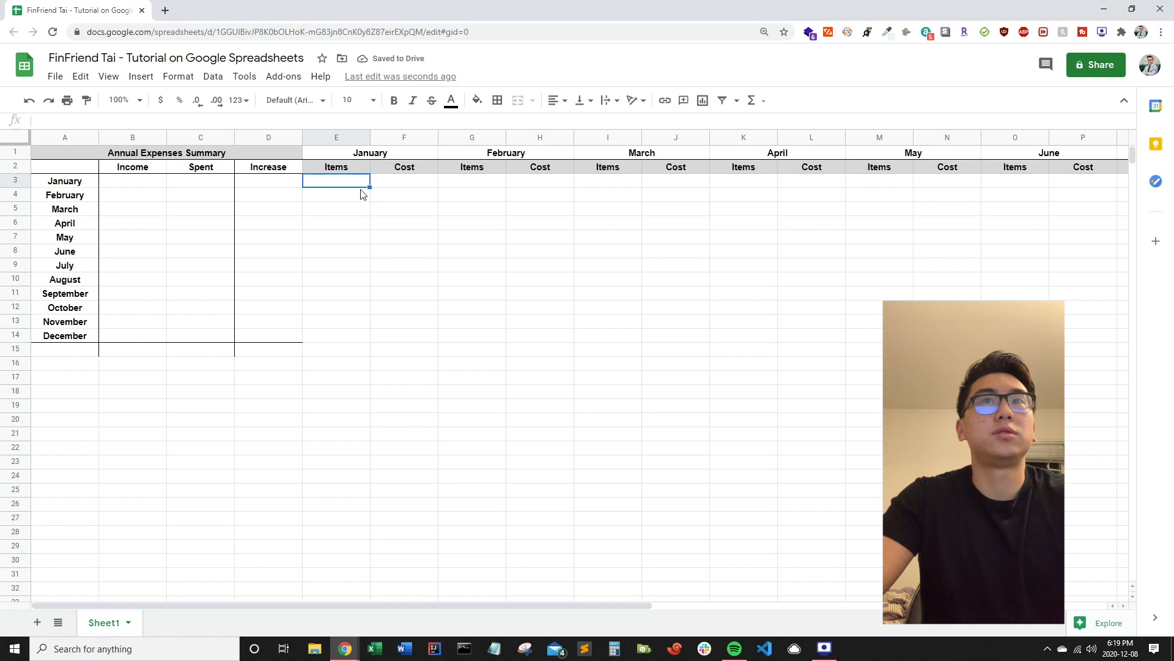
pyautogui.write('Bubble Tea')
pyautogui.press('Tab')
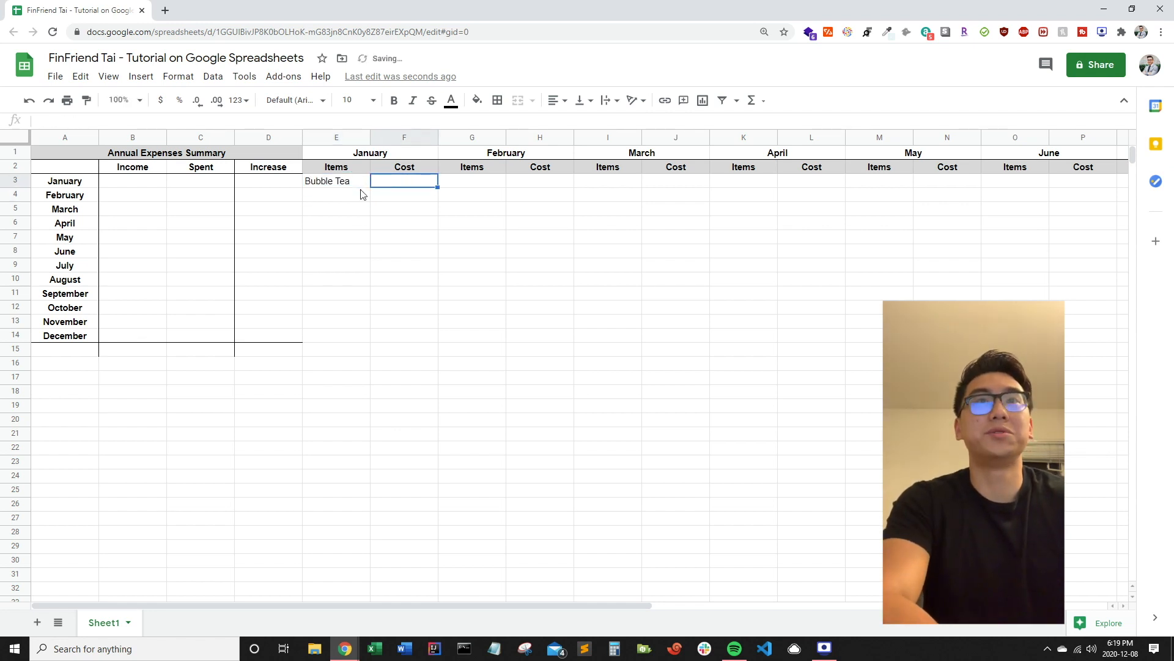
pyautogui.write('$200')
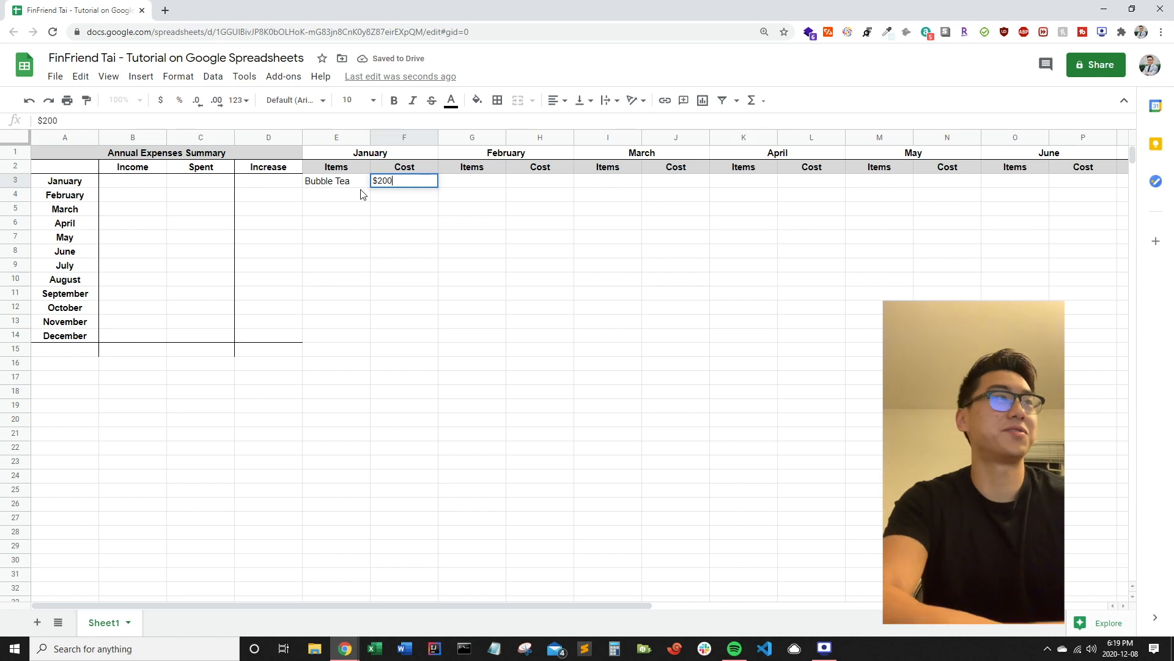
pyautogui.press('Return')
pyautogui.click(359, 191)
pyautogui.write('Gas')
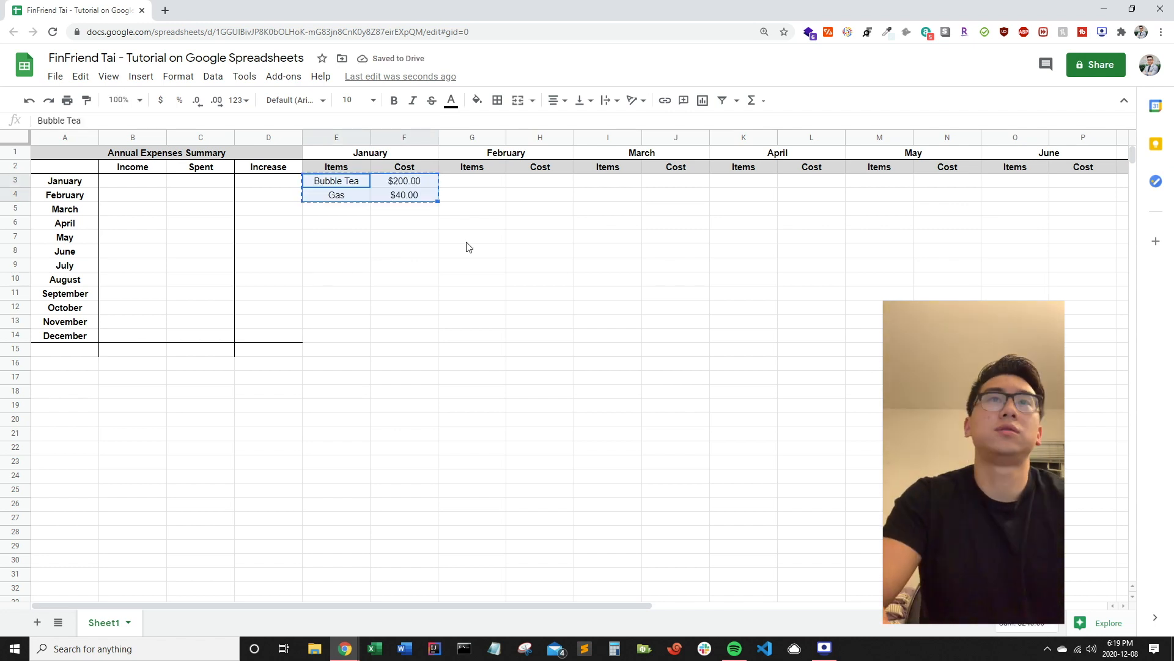
# Step: Copy January's Bubble Tea and Gas entries into the February, March and April columns
pyautogui.hotkey('ctrl', 'c')
pyautogui.press('Right')
pyautogui.press('Right')
pyautogui.hotkey('ctrl', 'v')
pyautogui.press('Right')
pyautogui.press('Right')
pyautogui.hotkey('ctrl', 'v')
pyautogui.press('Right')
pyautogui.press('Right')
pyautogui.hotkey('ctrl', 'v')
# Step: Enter the label "Total" in E16 and sum January's costs in F16 with =sum(F3:F15)
pyautogui.click(352, 360)
pyautogui.write('Total')
pyautogui.press('Return')
pyautogui.press('Up')
pyautogui.press('Right')
pyautogui.write('=sum')
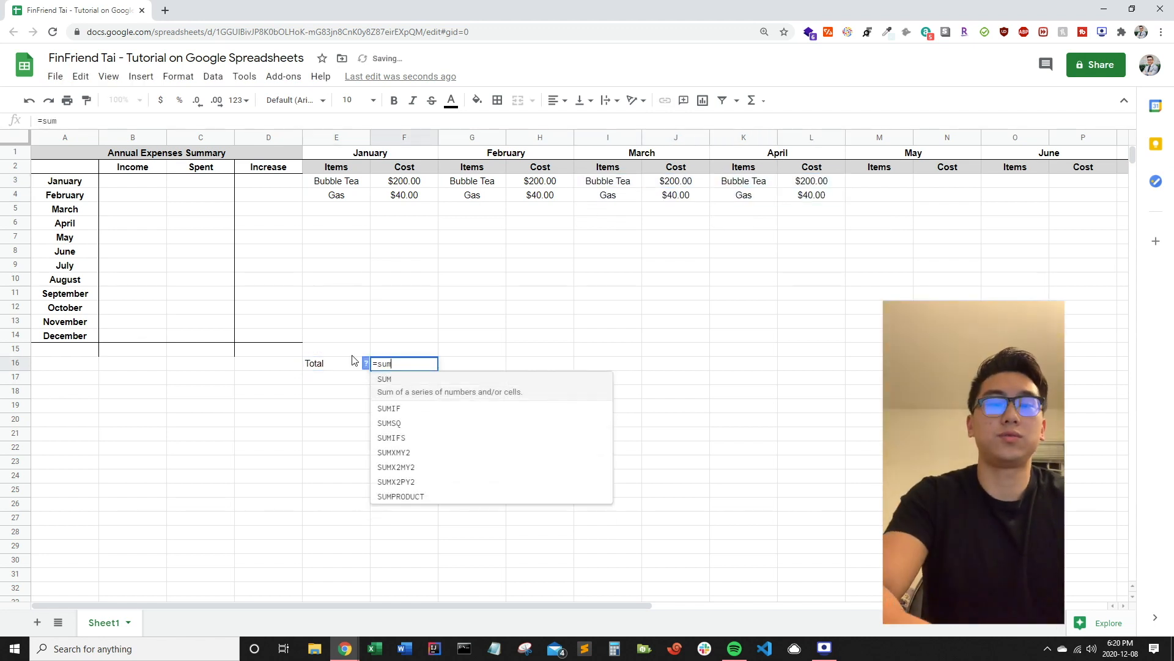
pyautogui.write('(')
pyautogui.press('Up')
pyautogui.hotkey('shift', 'Up')
pyautogui.hotkey('shift', 'Up')
pyautogui.hotkey('shift', 'Up')
pyautogui.hotkey('shift', 'Up')
pyautogui.hotkey('shift', 'Up')
pyautogui.hotkey('shift', 'Up')
pyautogui.hotkey('shift', 'Up')
pyautogui.hotkey('shift', 'Up')
pyautogui.hotkey('shift', 'Up')
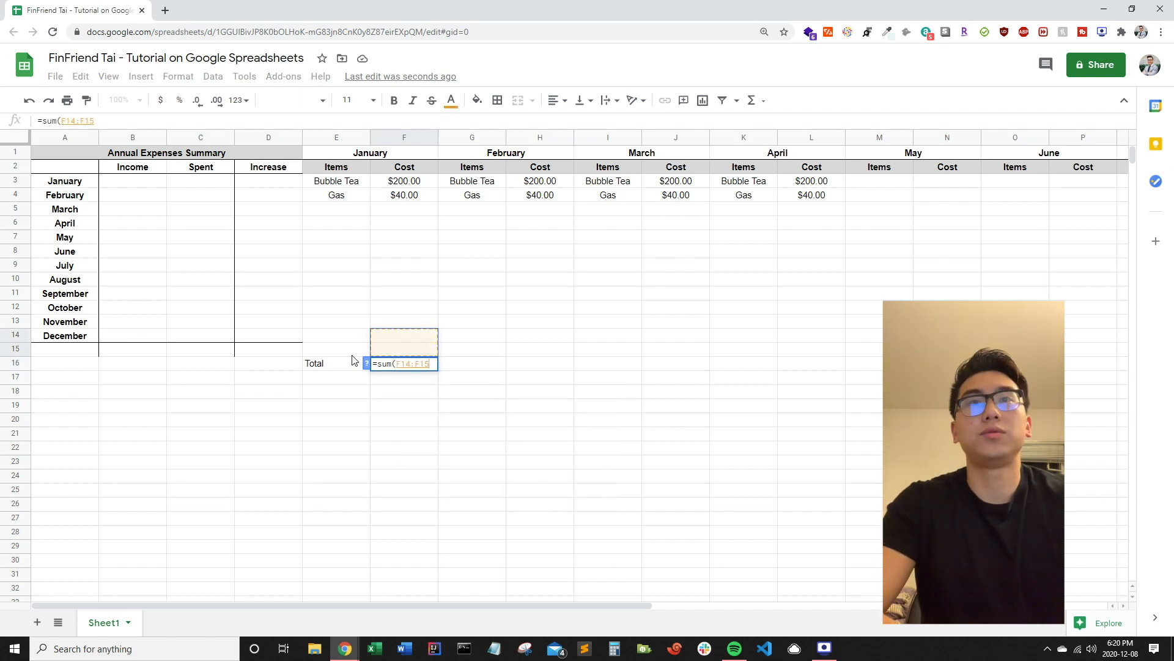
pyautogui.hotkey('shift', 'Up')
pyautogui.hotkey('shift', 'Up')
pyautogui.hotkey('shift', 'Up')
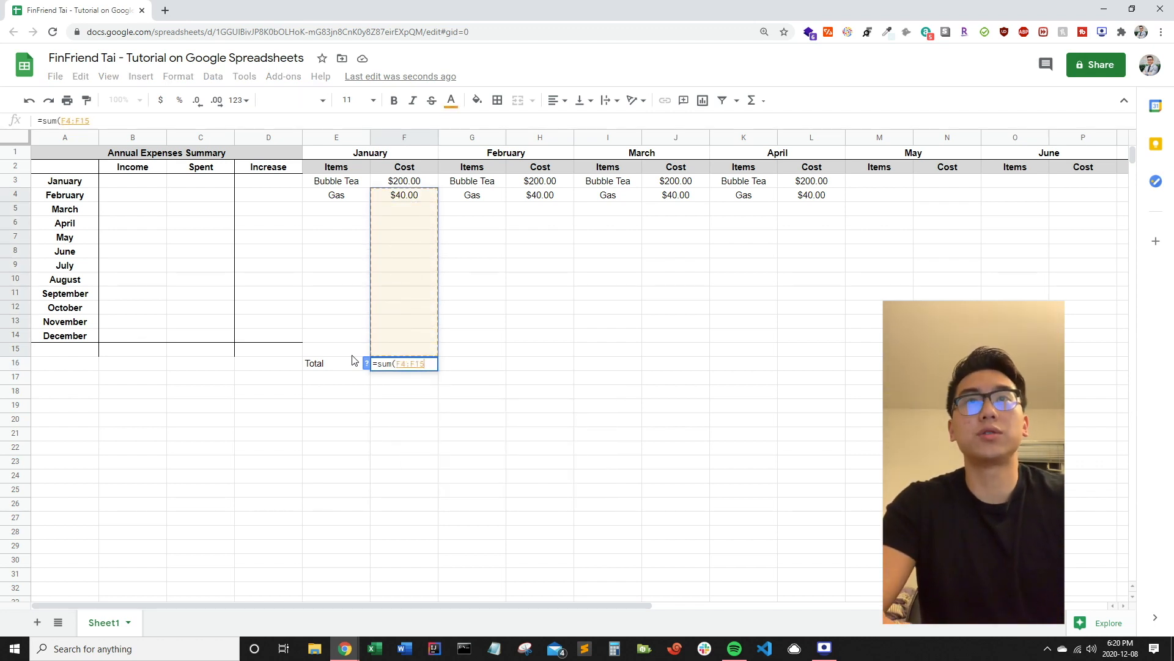
pyautogui.write(')')
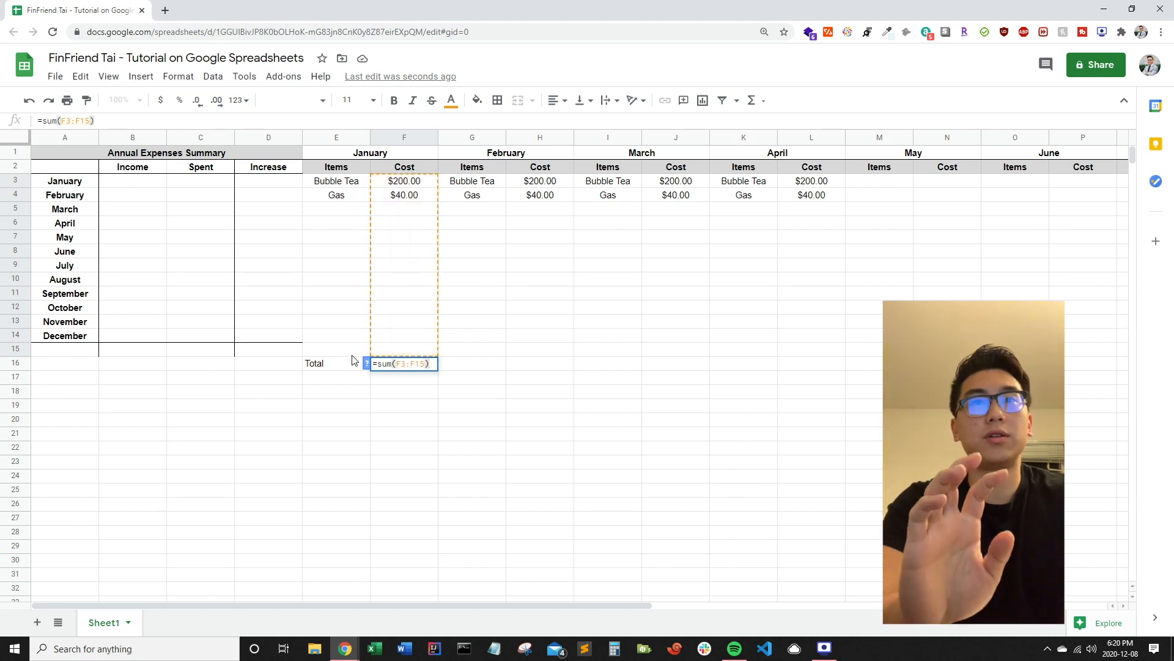
pyautogui.press('Return')
# Step: Copy January's Total label and sum formula into row 16 for February, March and April
pyautogui.press('Up')
pyautogui.hotkey('shift', 'Left')
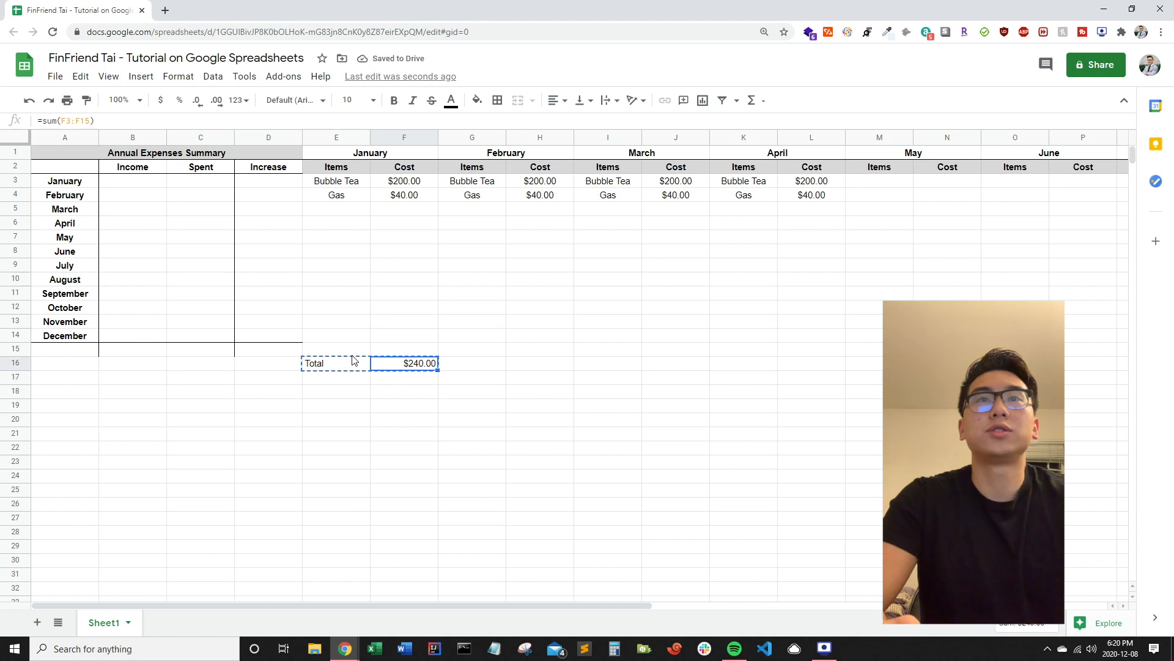
pyautogui.hotkey('ctrl', 'c')
pyautogui.press('Right')
pyautogui.press('Right')
pyautogui.press('Left')
pyautogui.hotkey('ctrl', 'v')
pyautogui.press('Right')
pyautogui.press('Right')
pyautogui.hotkey('ctrl', 'v')
pyautogui.press('Right')
pyautogui.press('Right')
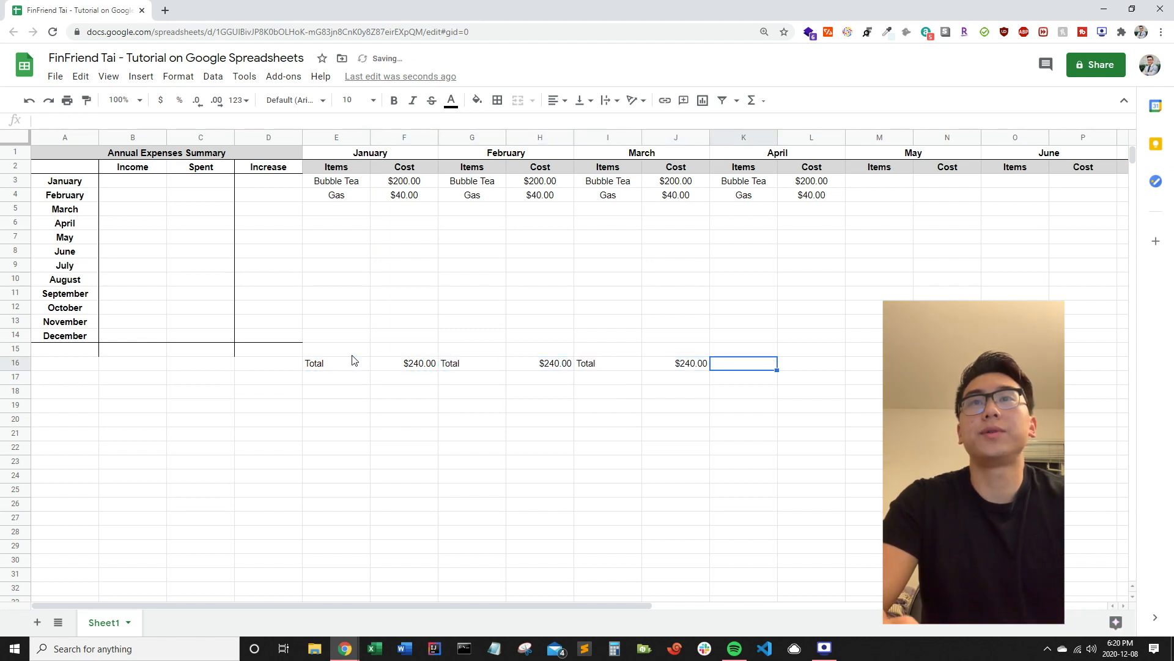
pyautogui.hotkey('ctrl', 'v')
# Step: Copy April's Total label and sum formula into row 16 for every month from May through December
pyautogui.press('Right')
pyautogui.press('Right')
pyautogui.press('Left')
pyautogui.press('Left')
pyautogui.press('Left')
pyautogui.press('Right')
pyautogui.hotkey('shift', 'Right')
pyautogui.hotkey('ctrl', 'c')
pyautogui.press('Right')
pyautogui.press('Right')
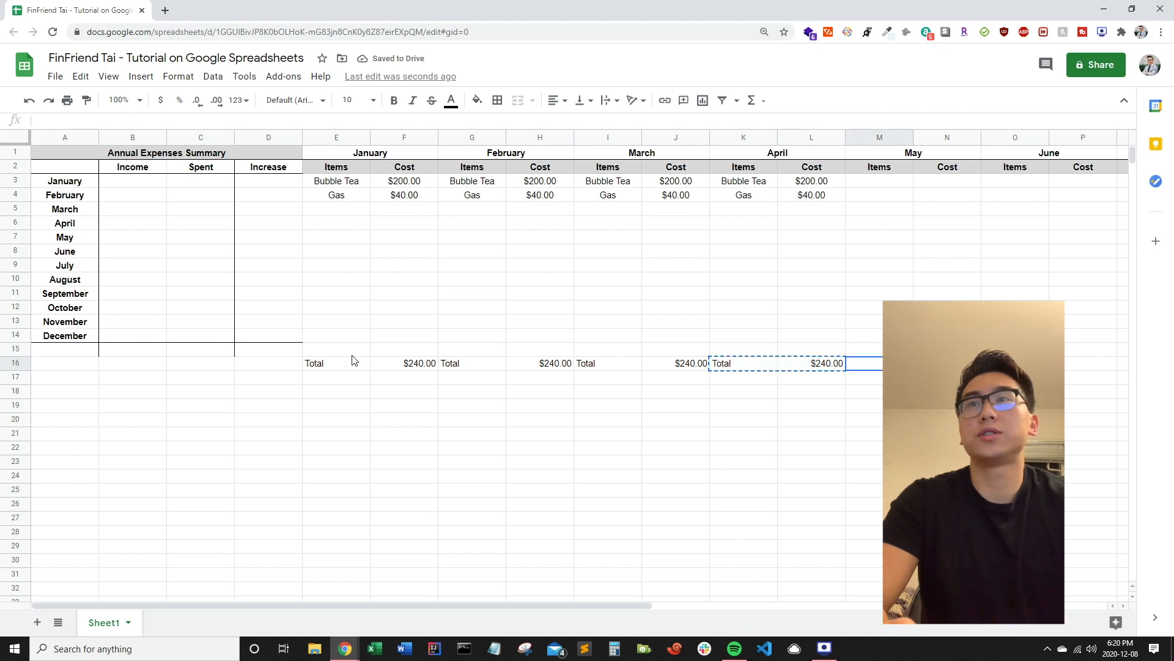
pyautogui.hotkey('ctrl', 'v')
pyautogui.press('Right')
pyautogui.press('Right')
pyautogui.hotkey('ctrl', 'v')
pyautogui.press('Right')
pyautogui.press('Right')
pyautogui.hotkey('ctrl', 'v')
pyautogui.press('Right')
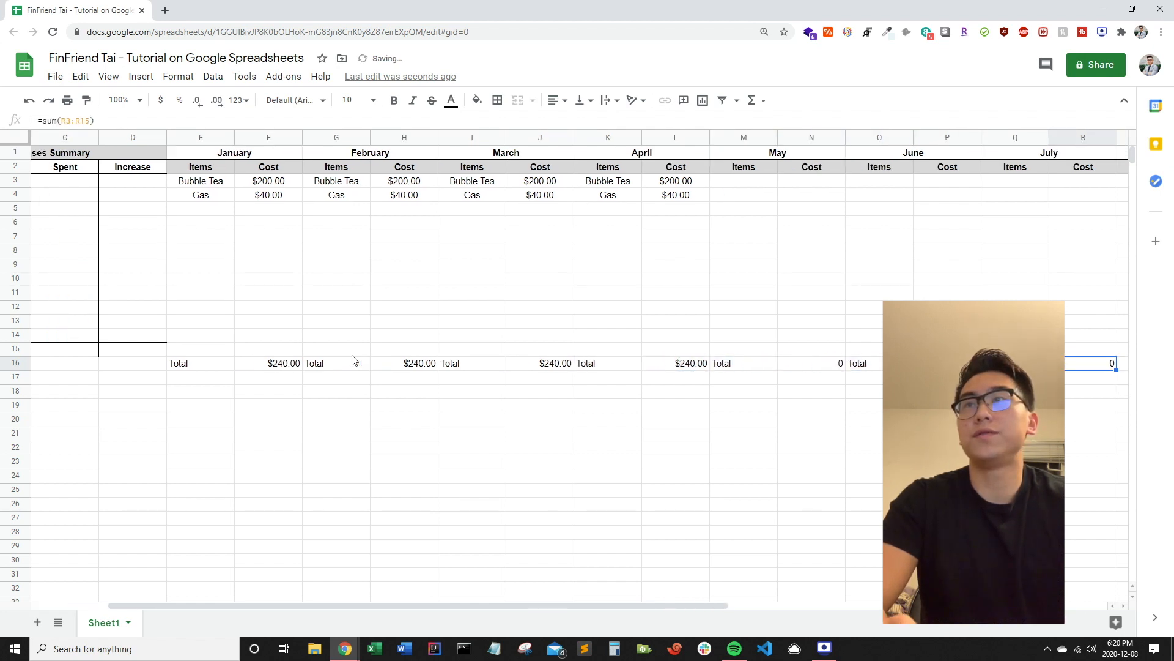
pyautogui.press('Right')
pyautogui.hotkey('ctrl', 'v')
pyautogui.press('Right')
pyautogui.press('Right')
pyautogui.hotkey('ctrl', 'v')
pyautogui.press('Right')
pyautogui.press('Right')
pyautogui.hotkey('ctrl', 'v')
pyautogui.press('Right')
pyautogui.press('Right')
pyautogui.hotkey('ctrl', 'v')
pyautogui.press('Right')
pyautogui.press('Right')
pyautogui.hotkey('ctrl', 'v')
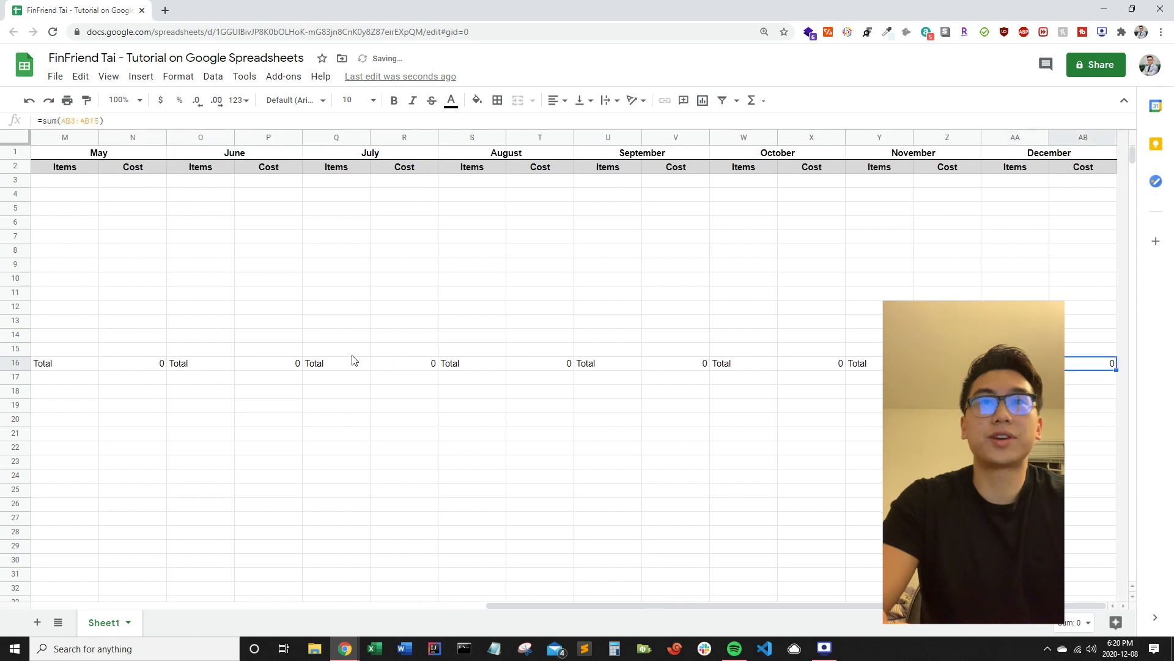
# Step: Make the monthly totals row bold from E16 across to December
pyautogui.hotkey('ctrl', 'Left')
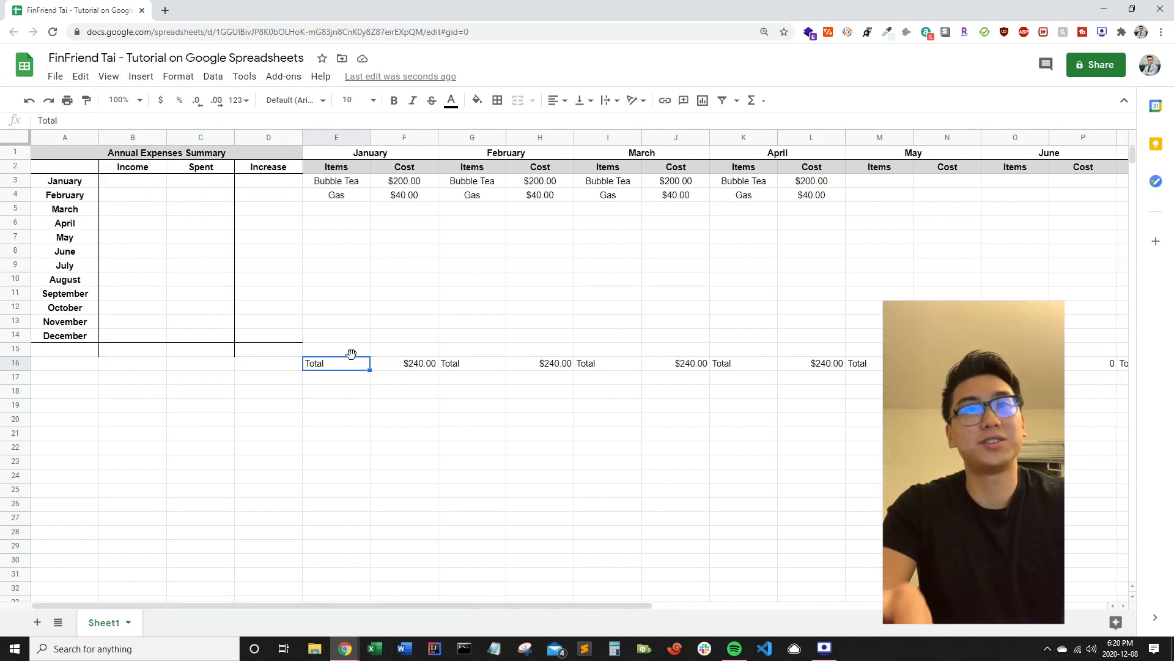
pyautogui.hotkey('ctrl', 'shift', 'Right')
pyautogui.hotkey('ctrl', 'b')
# Step: Add a top border to the monthly totals in row 16 and center them horizontally
pyautogui.press('Left')
pyautogui.press('Left')
pyautogui.press('Right')
pyautogui.press('Right')
pyautogui.hotkey('ctrl', 'shift', 'Right')
pyautogui.click(500, 103)
pyautogui.click(521, 145)
pyautogui.click(556, 100)
pyautogui.click(575, 125)
pyautogui.click(462, 289)
# Step: Format May's total in the totals row, cell N16, as currency
pyautogui.press('Down')
pyautogui.press('Down')
pyautogui.press('Down')
pyautogui.press('Down')
pyautogui.press('Down')
pyautogui.hotkey('ctrl', 'Left')
pyautogui.press('Left')
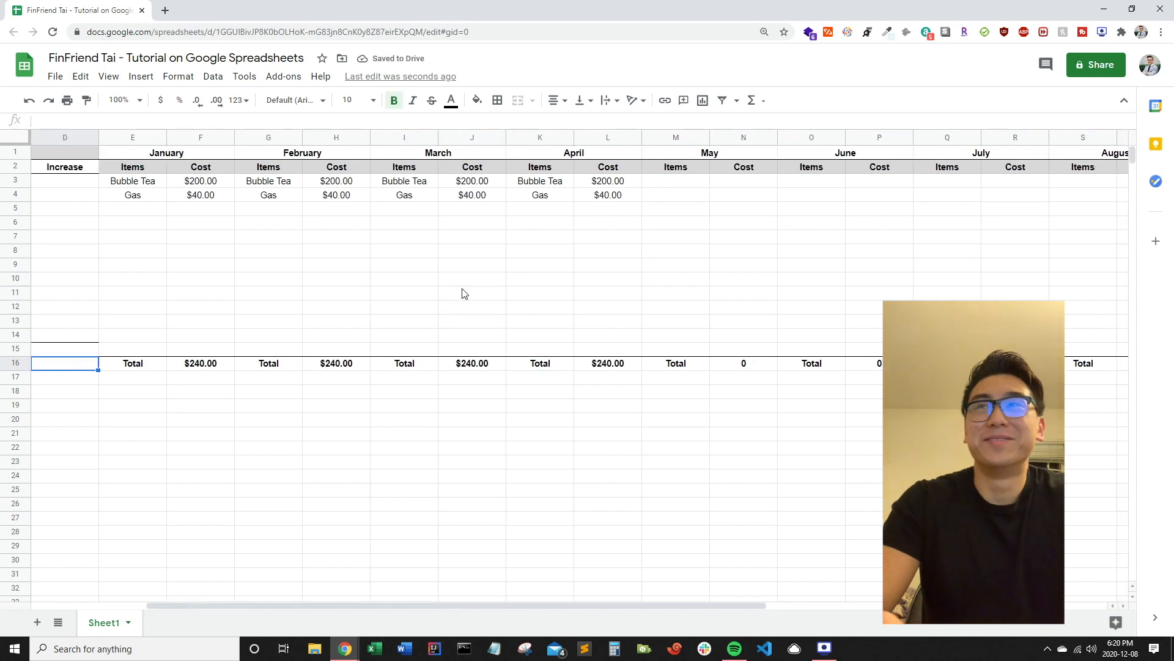
pyautogui.hotkey('ctrl', 'Right')
pyautogui.hotkey('ctrl', 'Right')
pyautogui.hotkey('ctrl', 'Left')
pyautogui.press('Left')
pyautogui.press('Left')
pyautogui.press('Right')
pyautogui.press('Right')
pyautogui.press('Right')
pyautogui.press('Right')
pyautogui.press('Right')
pyautogui.press('Right')
pyautogui.press('Right')
pyautogui.press('Right')
pyautogui.press('Right')
pyautogui.press('Right')
pyautogui.press('Right')
pyautogui.click(163, 96)
# Step: Paste only the copied total formatting across G16:AB16 so every month's total through December uses the currency format
pyautogui.click(500, 381)
pyautogui.press('Up')
pyautogui.press('Left')
pyautogui.hotkey('ctrl', 'Left')
pyautogui.press('Right')
pyautogui.press('Right')
pyautogui.hotkey('ctrl', 'shift', 'Right')
pyautogui.rightClick(519, 364)
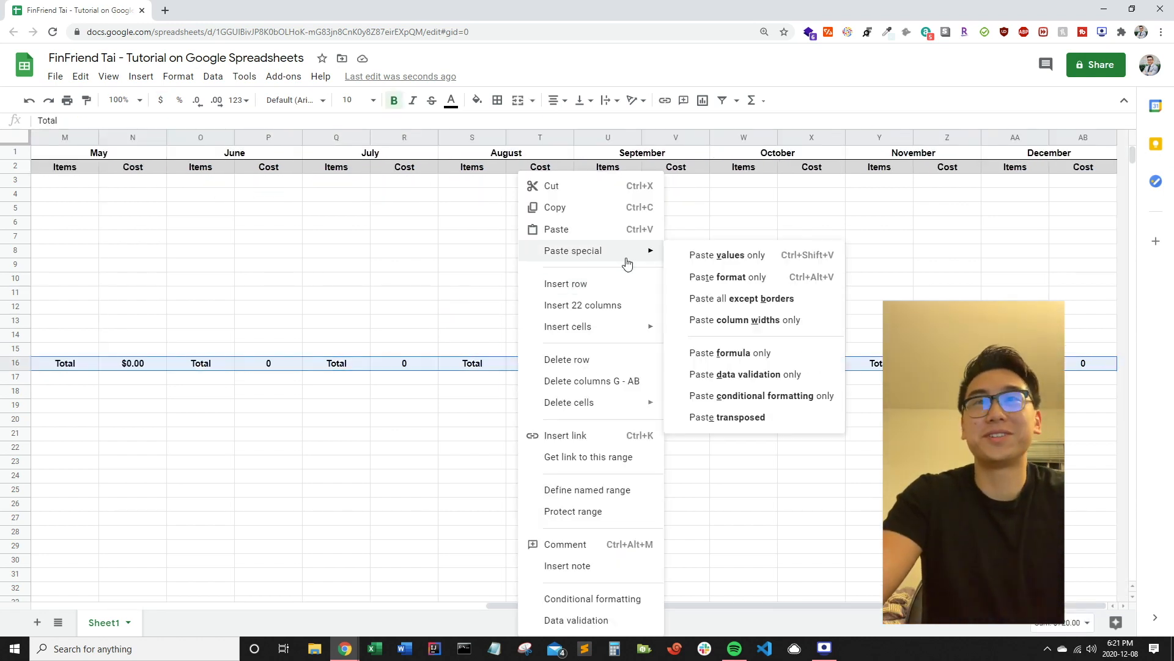
pyautogui.moveTo(628, 259)
pyautogui.click(704, 275)
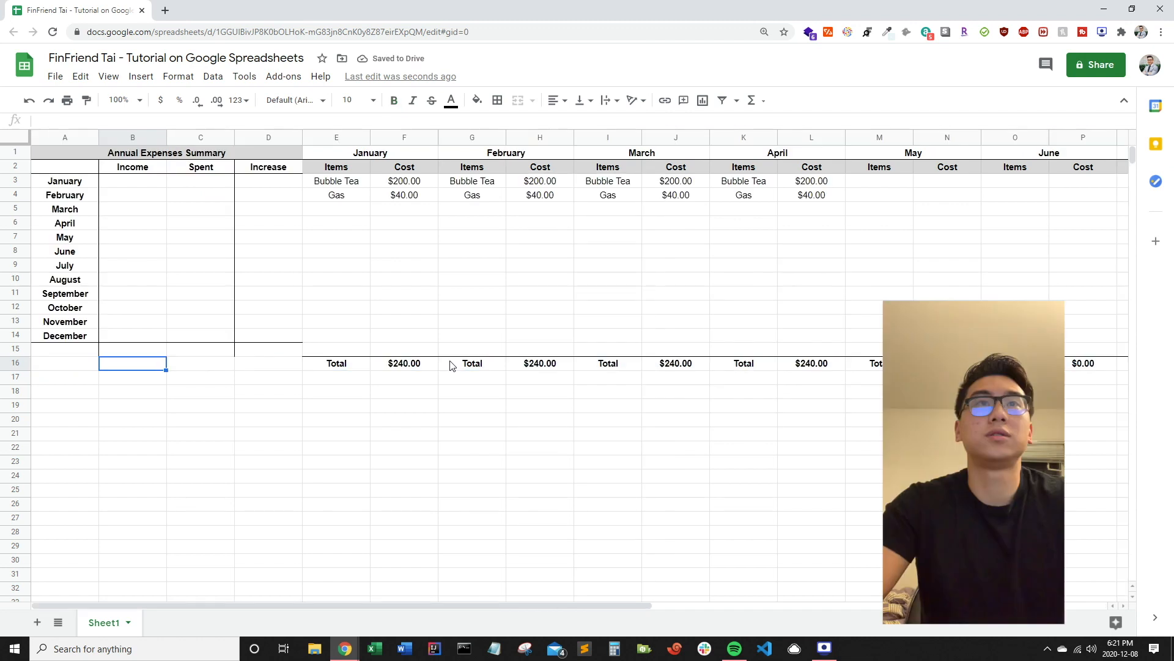
# Step: Link January's Spent cell C3 to January's cost total with the formula =F16
pyautogui.press('Right')
pyautogui.press('Up')
pyautogui.press('Up')
pyautogui.press('Up')
pyautogui.press('Up')
pyautogui.press('Up')
pyautogui.press('Up')
pyautogui.press('Up')
pyautogui.press('Up')
pyautogui.press('Up')
pyautogui.press('Up')
pyautogui.press('Up')
pyautogui.press('Up')
pyautogui.press('Up')
pyautogui.write('=')
pyautogui.press('Down')
pyautogui.press('Down')
pyautogui.press('Down')
pyautogui.press('Down')
pyautogui.press('Down')
pyautogui.press('Down')
pyautogui.press('Down')
pyautogui.press('Down')
pyautogui.press('Down')
pyautogui.press('Down')
pyautogui.press('Down')
pyautogui.press('Down')
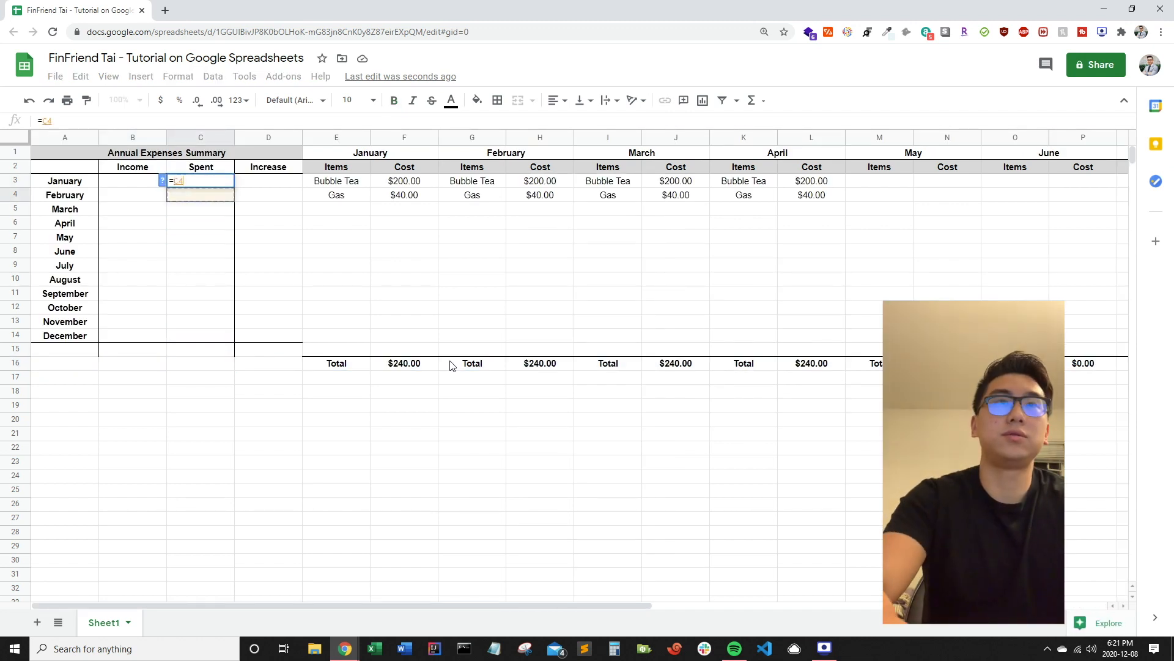
pyautogui.press('Right')
pyautogui.press('Right')
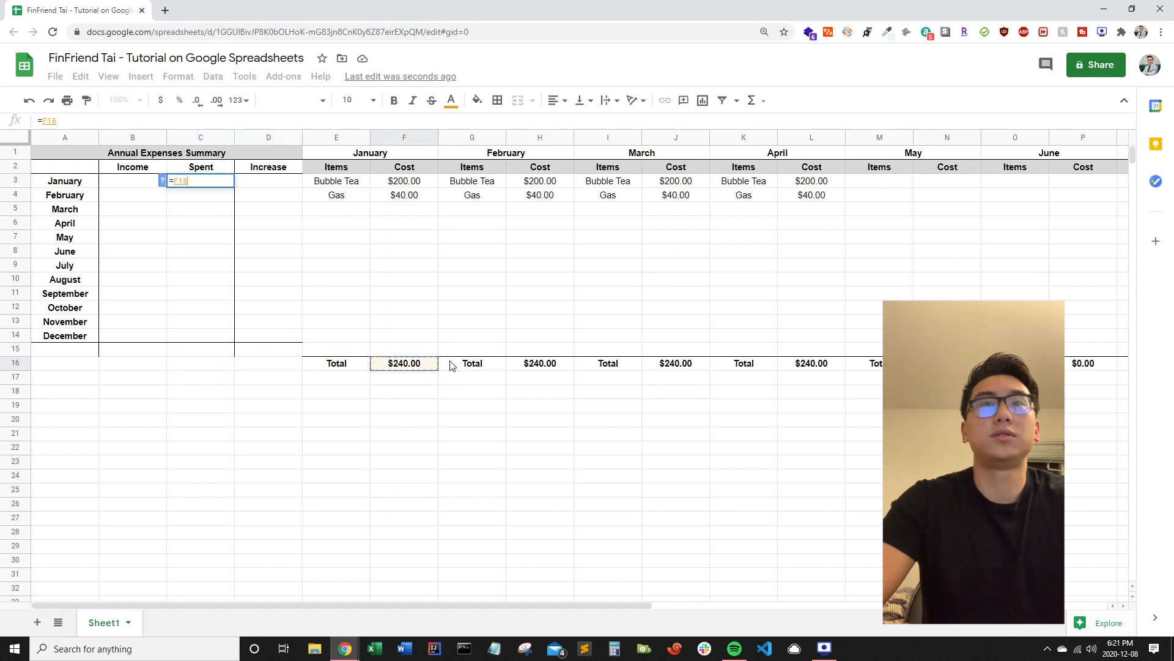
pyautogui.press('Return')
pyautogui.press('Up')
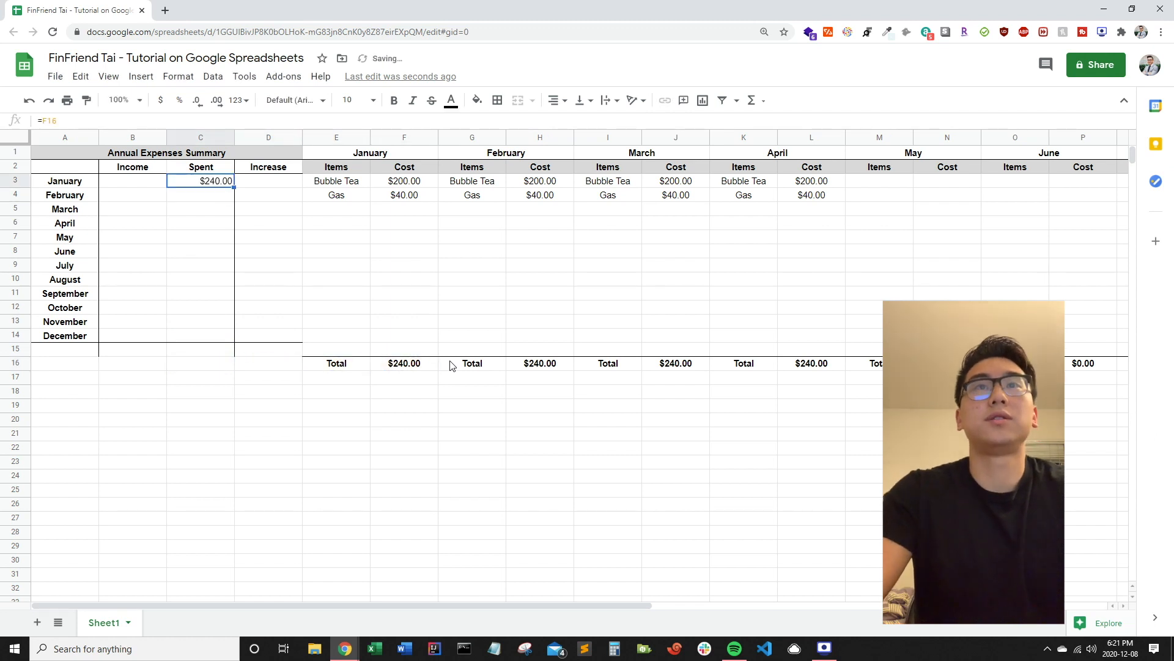
# Step: Lock the row reference in January's Spent formula so it reads =F$16
pyautogui.click(60, 120)
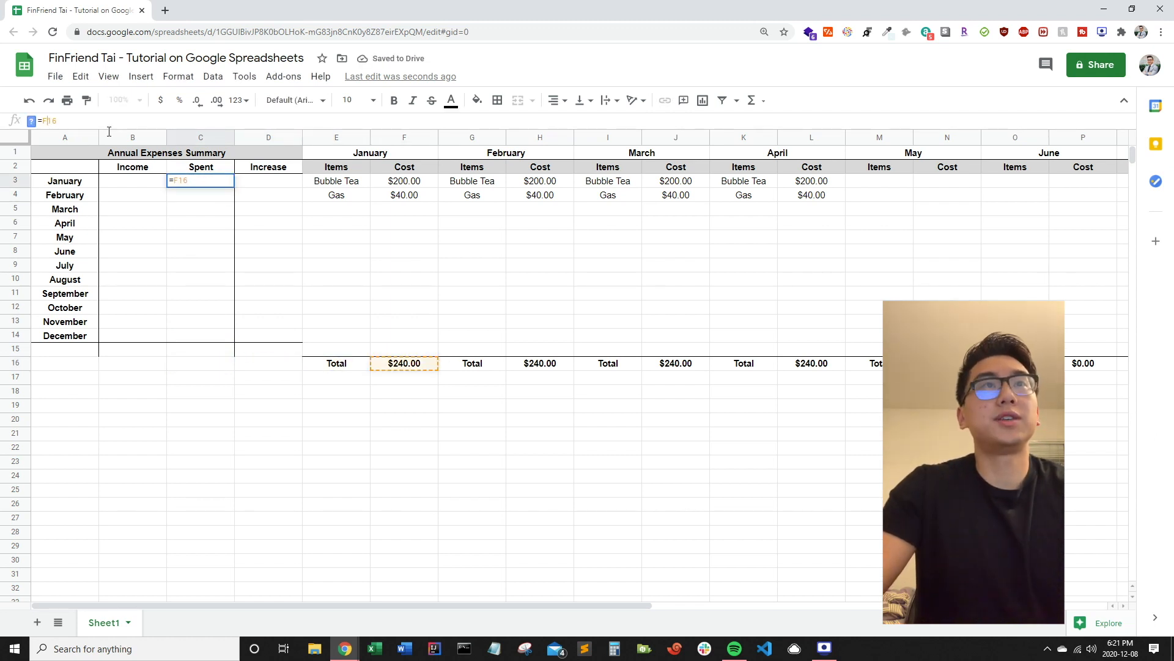
pyautogui.write('$')
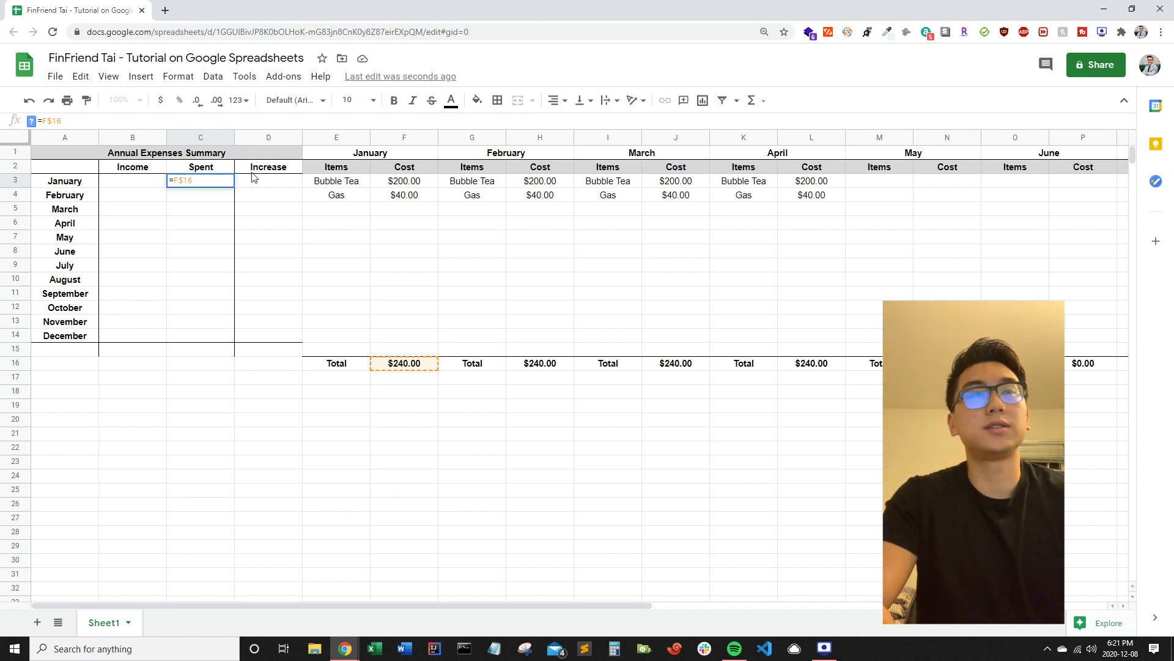
pyautogui.press('Return')
pyautogui.press('Up')
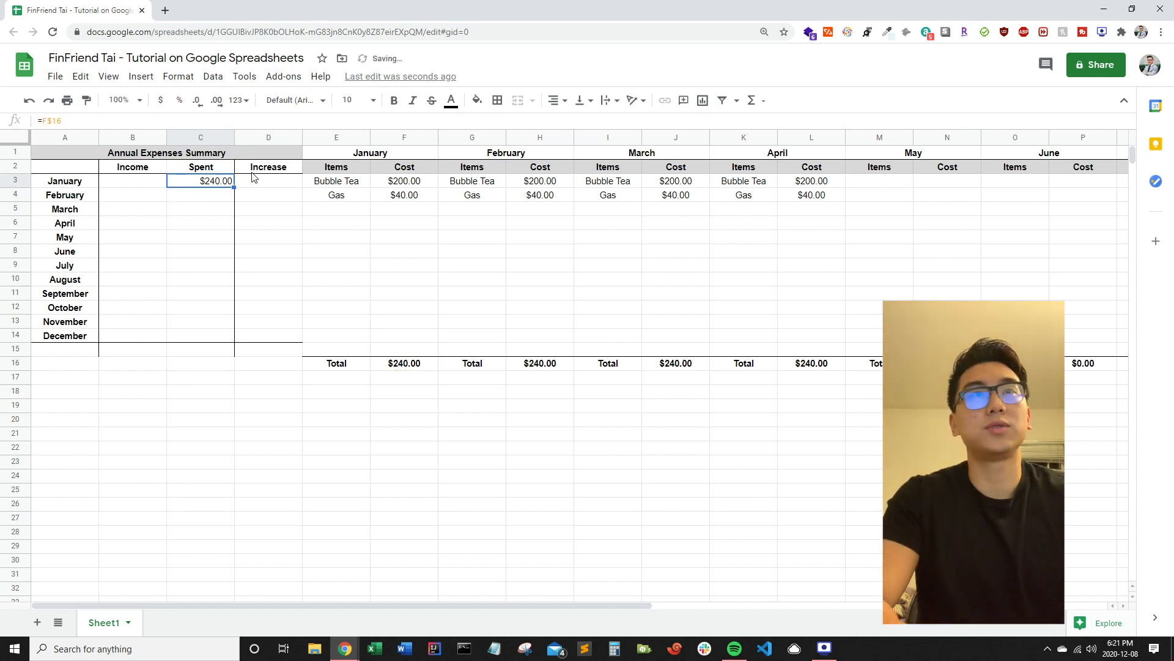
# Step: Copy January's Spent formula into the Spent cells for February through December
pyautogui.press('Down')
pyautogui.hotkey('shift', 'Down')
pyautogui.hotkey('shift', 'Down')
pyautogui.hotkey('shift', 'Down')
pyautogui.hotkey('shift', 'Down')
pyautogui.hotkey('shift', 'Down')
pyautogui.hotkey('shift', 'Down')
pyautogui.hotkey('shift', 'Down')
pyautogui.hotkey('shift', 'Down')
pyautogui.hotkey('shift', 'Down')
pyautogui.hotkey('shift', 'Down')
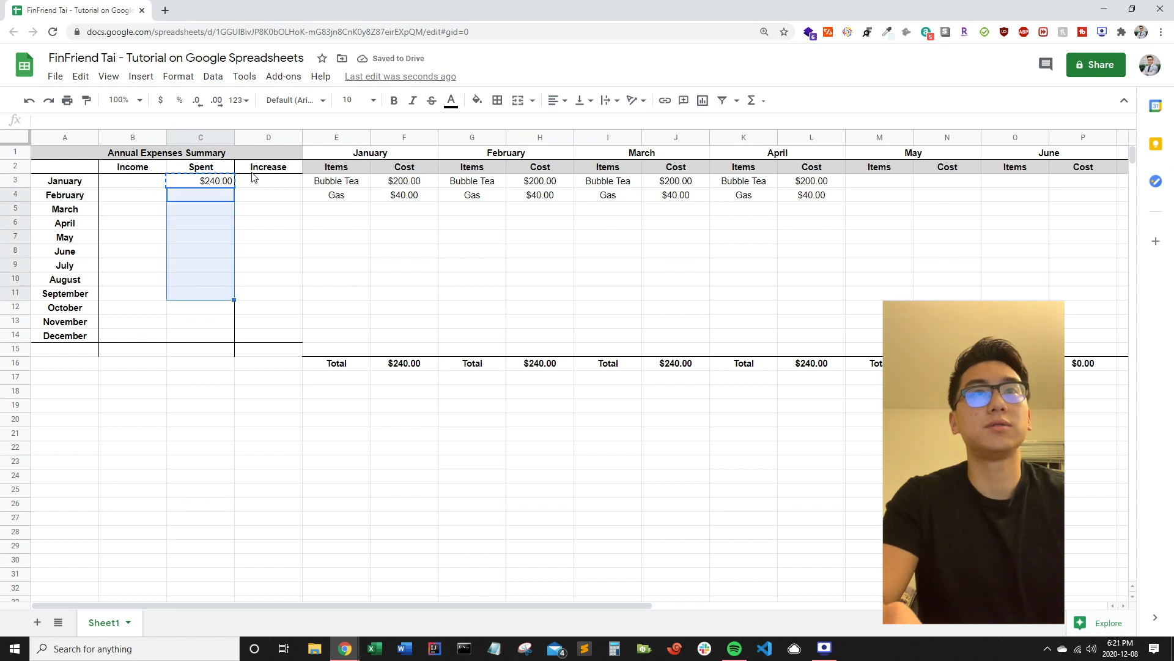
pyautogui.hotkey('ctrl', 'v')
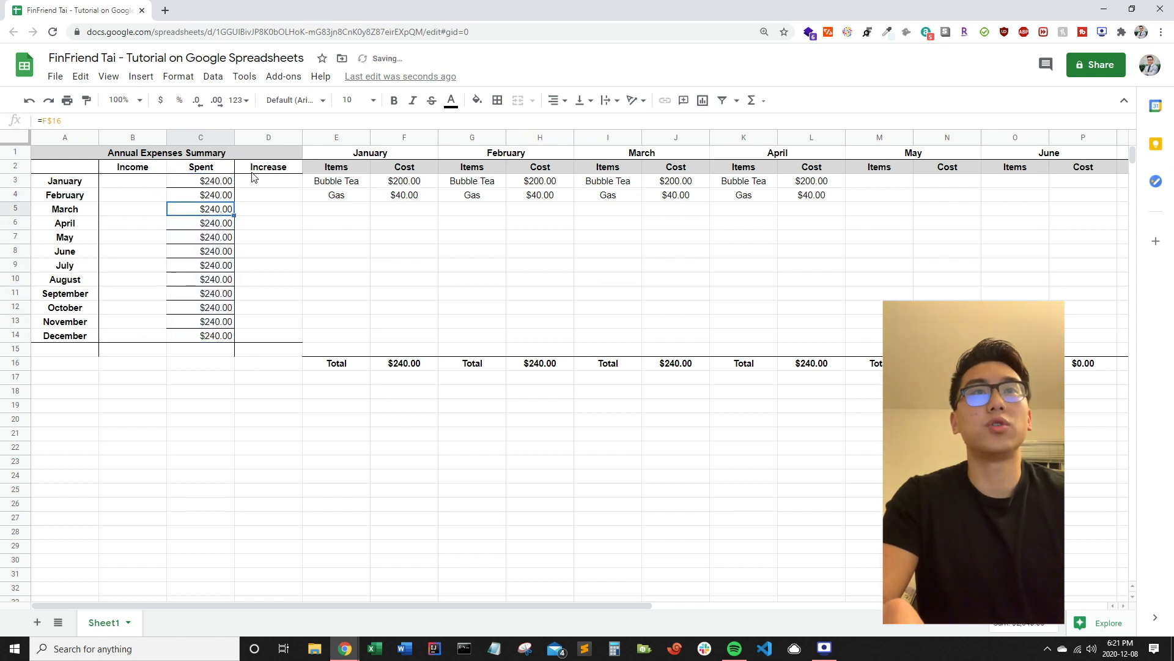
# Step: Set May's Spent formula to =N$16 and June's to =P$16
pyautogui.press('Down')
pyautogui.press('Down')
pyautogui.press('Down')
pyautogui.press('F2')
pyautogui.press('BackSpace')
pyautogui.write('n')
pyautogui.press('Return')
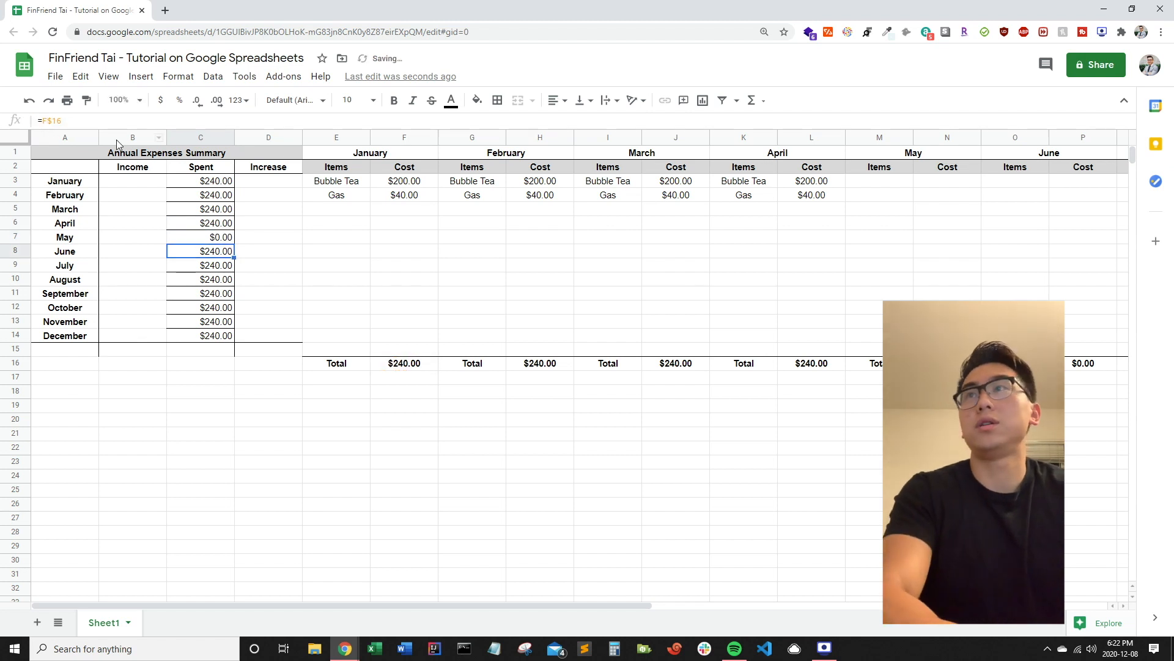
pyautogui.click(49, 120)
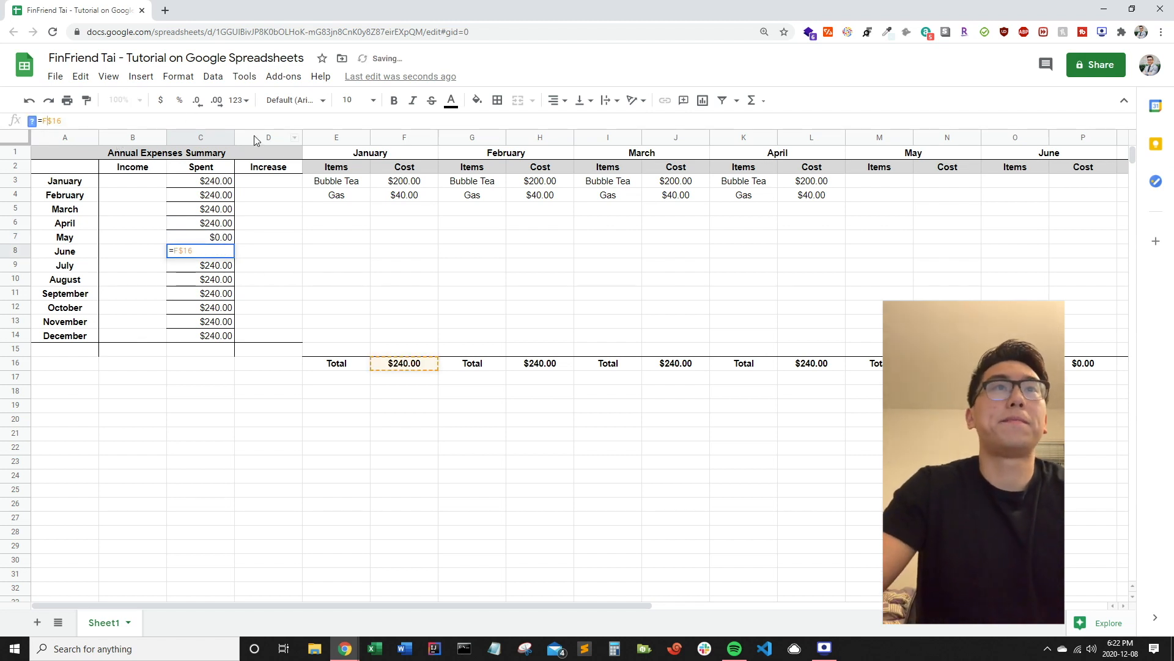
pyautogui.press('BackSpace')
pyautogui.write('p')
pyautogui.press('Return')
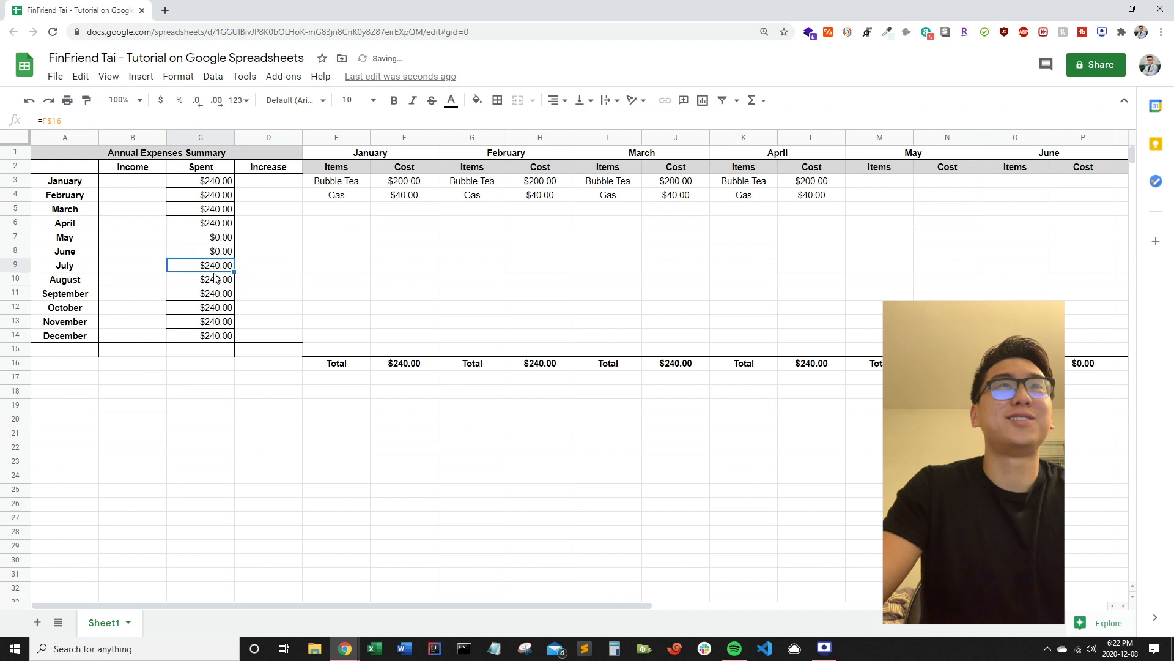
# Step: Set July's Spent formula to =R$16 and point August's to its own month's total in row 16
pyautogui.click(48, 122)
pyautogui.press('BackSpace')
pyautogui.write('R')
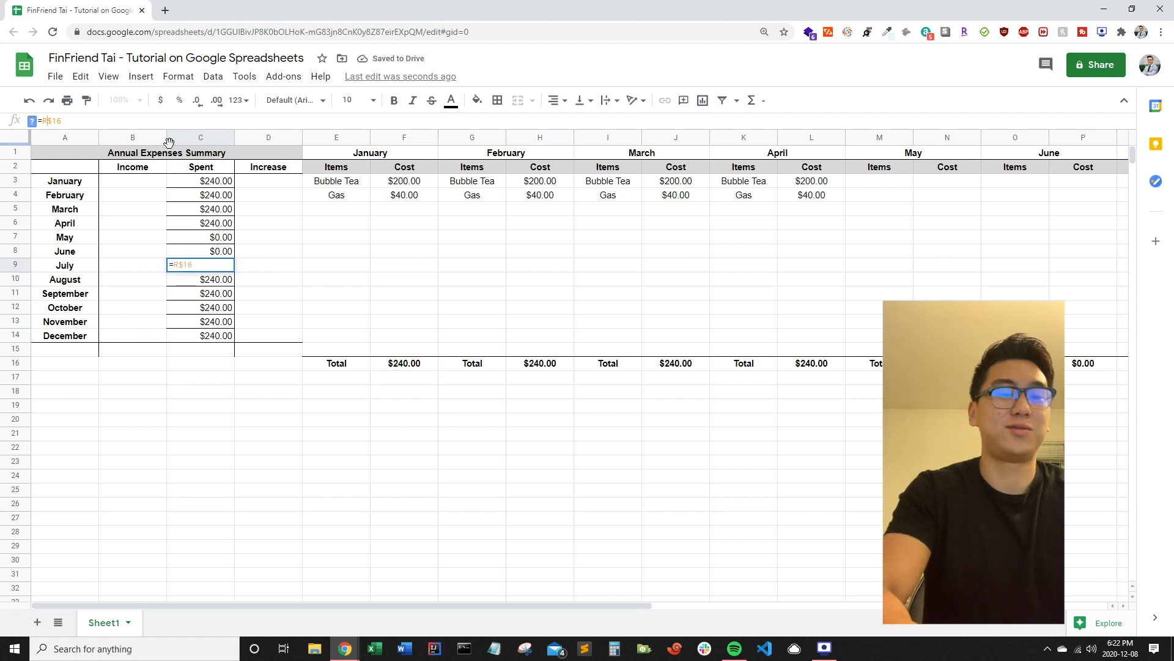
pyautogui.press('Return')
pyautogui.click(45, 122)
pyautogui.write('R')
pyautogui.press('Return')
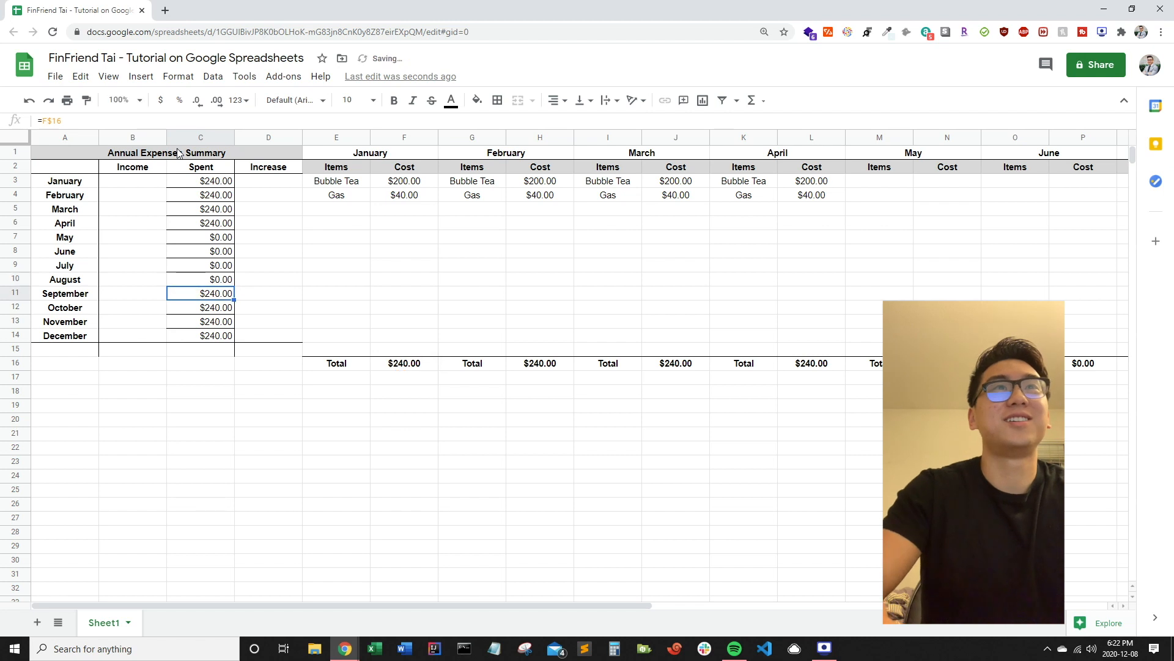
# Step: Point the remaining Spent formulas to their own months' totals, setting December's to =AB$16
pyautogui.click(47, 123)
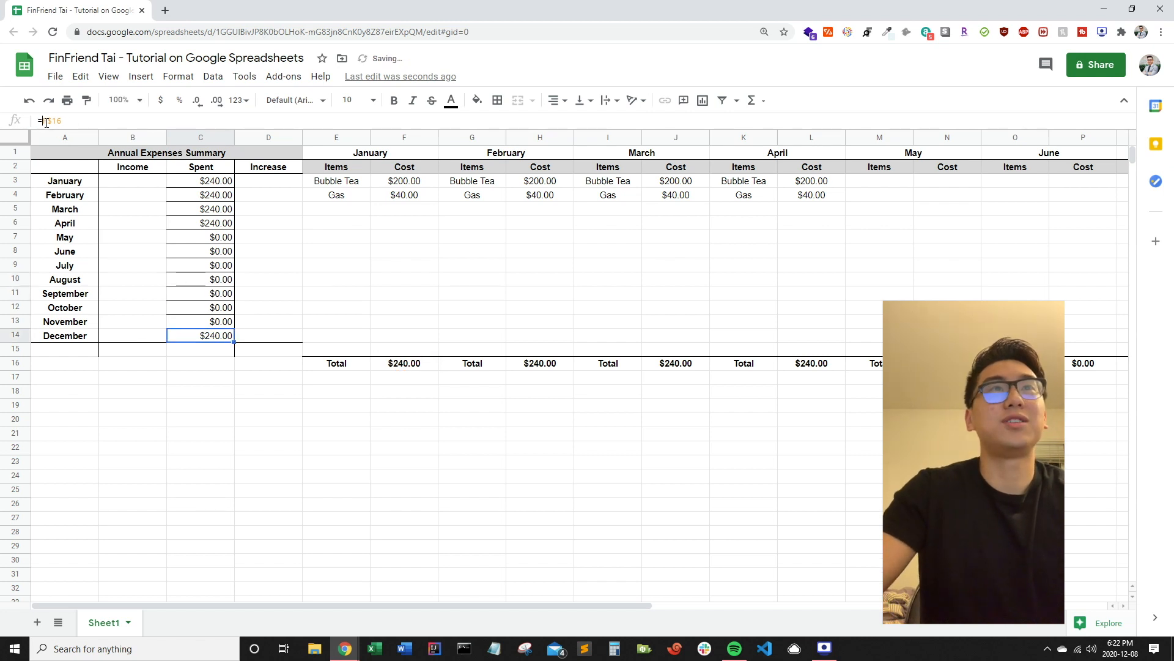
pyautogui.click(46, 122)
pyautogui.write('AB$16')
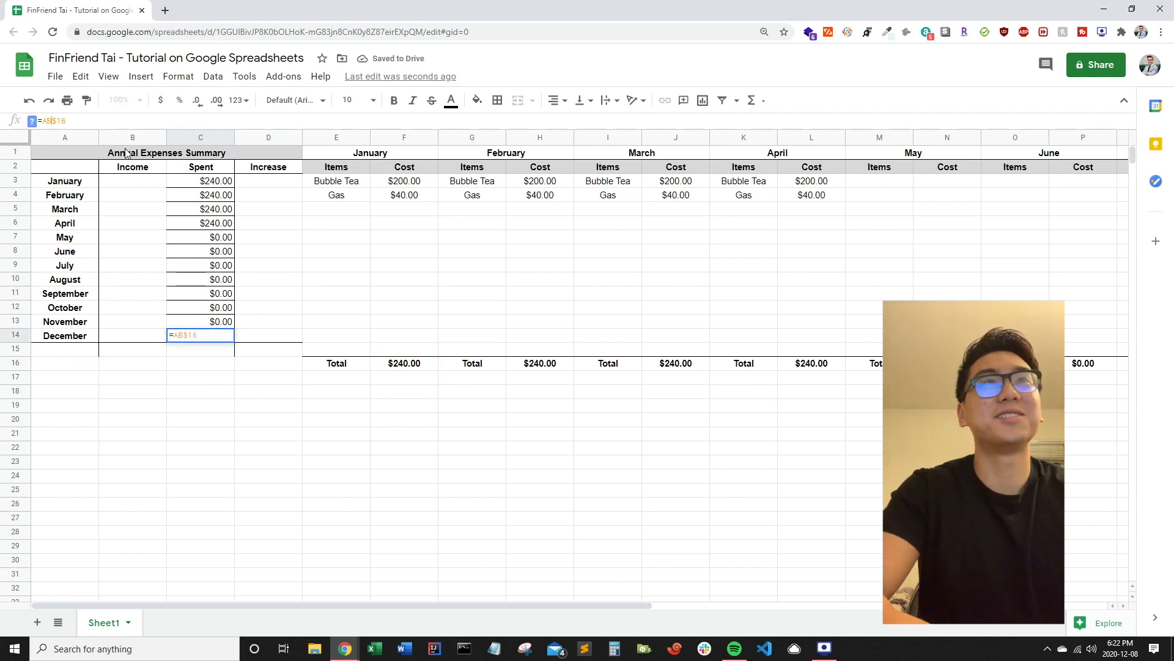
pyautogui.press('Return')
# Step: Sum the yearly spending in C15 with =sum(C3:C14)
pyautogui.press('Up')
pyautogui.write('=sum')
pyautogui.write('(C3:C14')
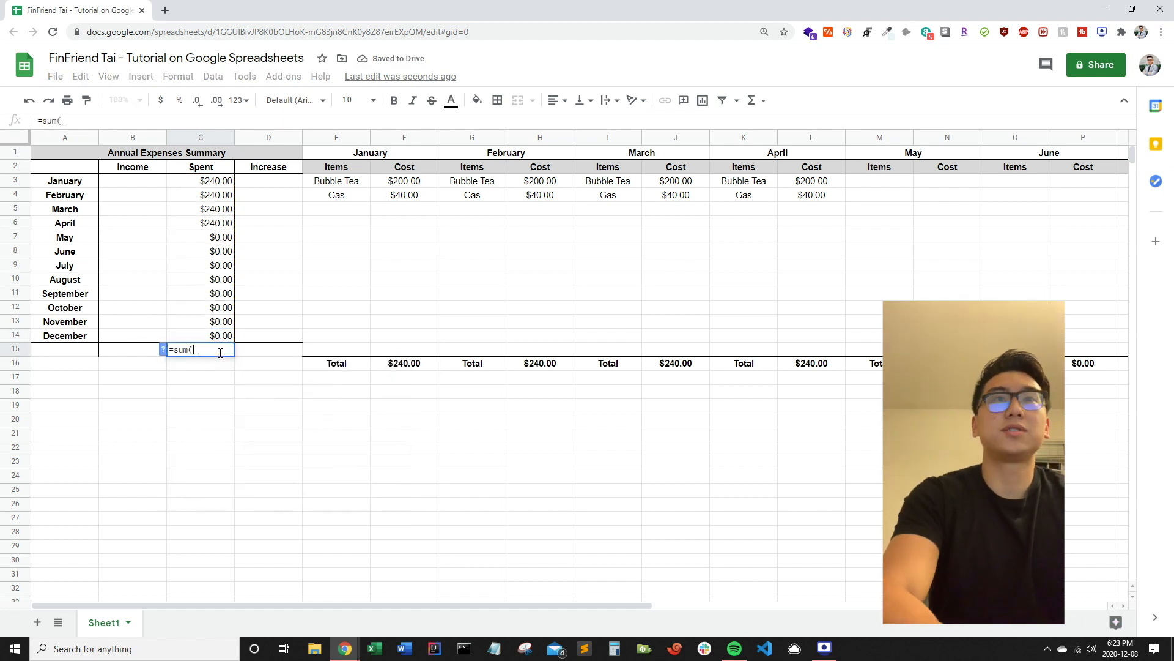
pyautogui.press('Return')
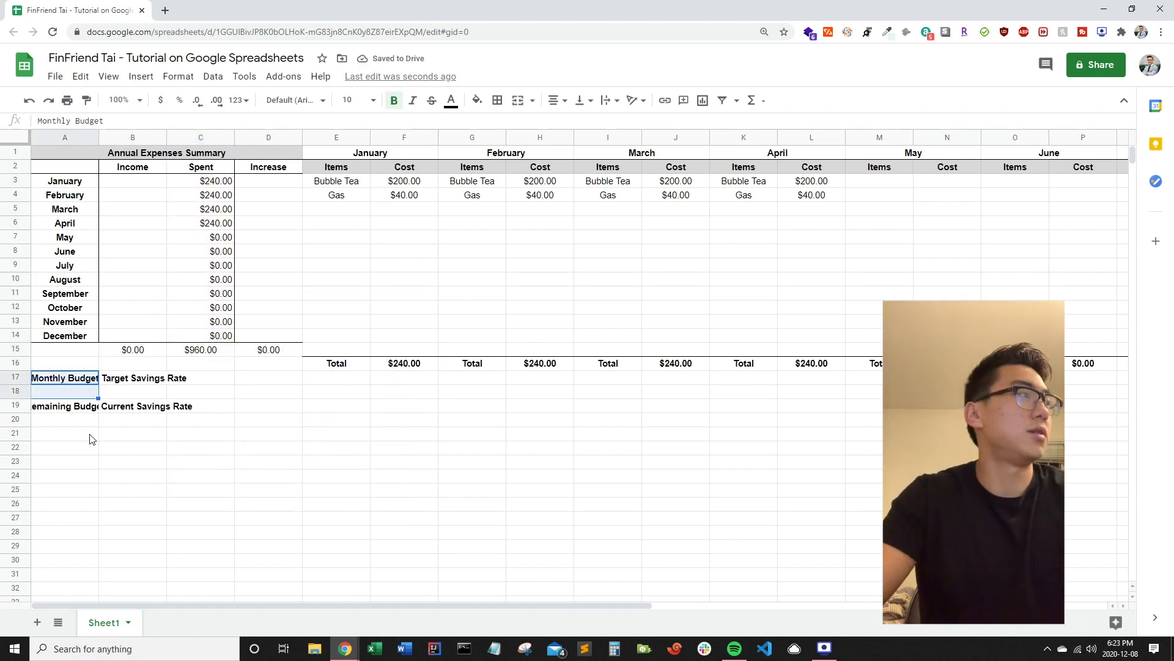
# Step: Widen column B to fit the savings rate headings and shade the budget and savings rate headings light gray
pyautogui.moveTo(167, 137); pyautogui.dragTo(177, 137)
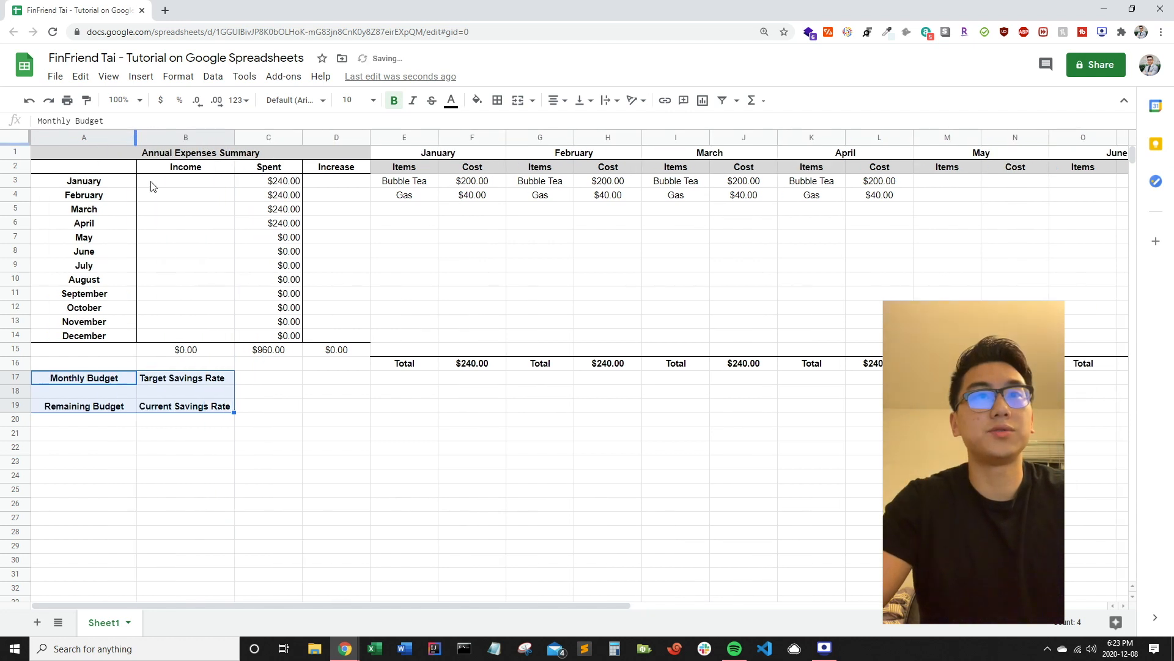
pyautogui.click(478, 100)
pyautogui.click(514, 146)
# Step: Insert a blank row above the Remaining Budget and Current Savings Rate headings
pyautogui.rightClick(123, 405)
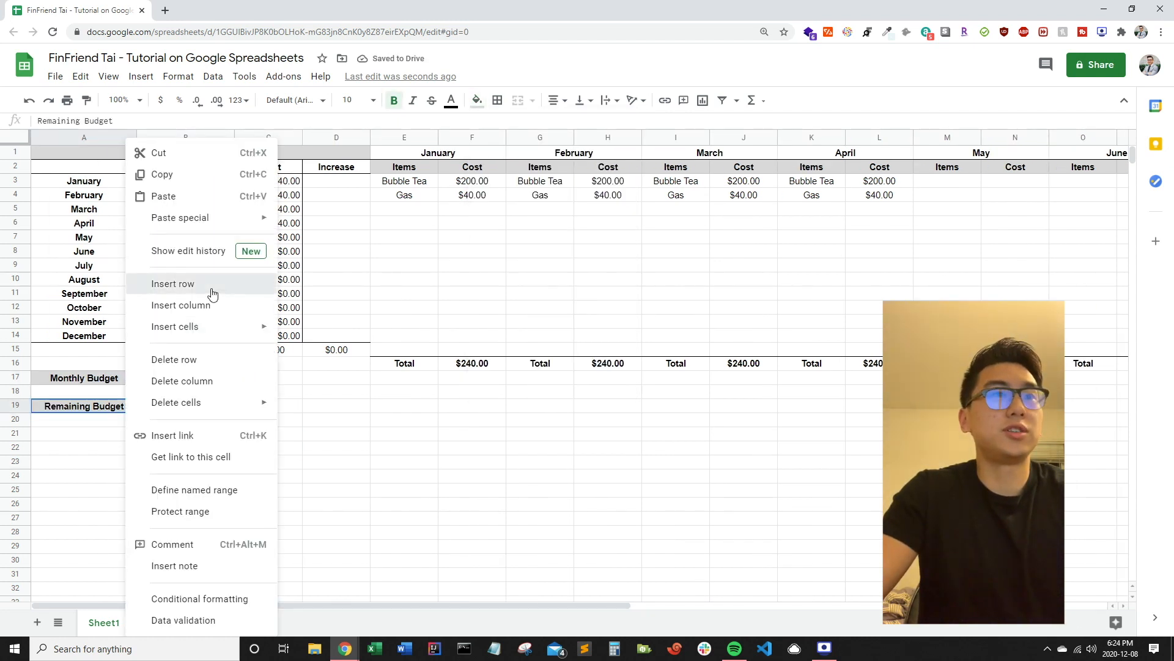
pyautogui.click(212, 295)
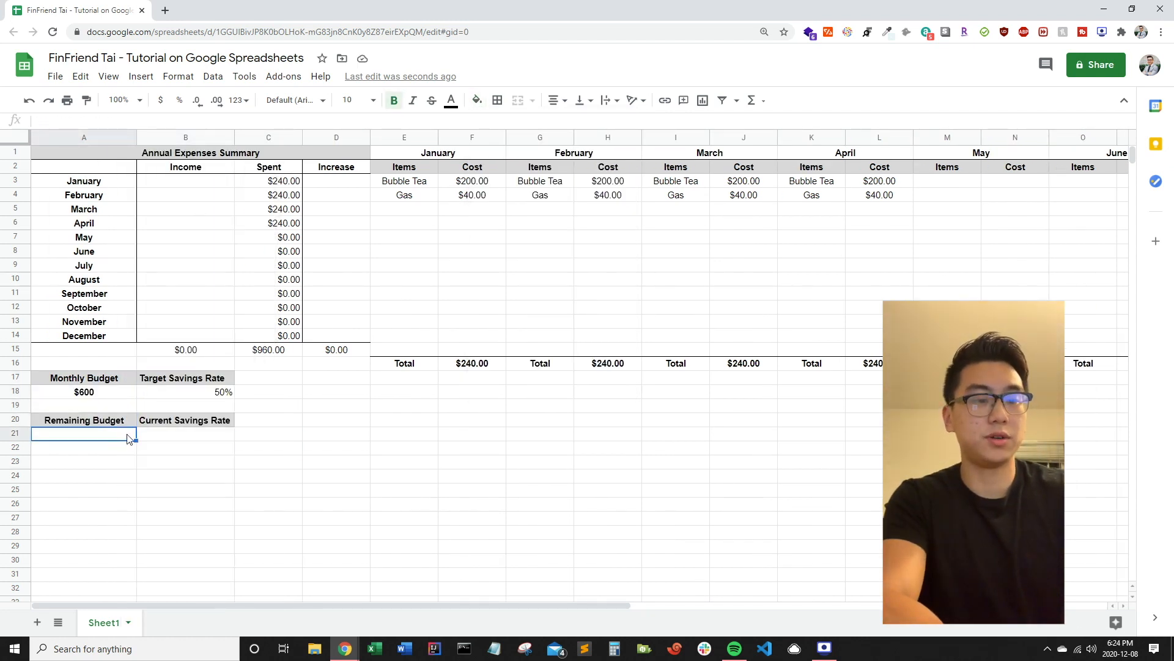
pyautogui.write('=')
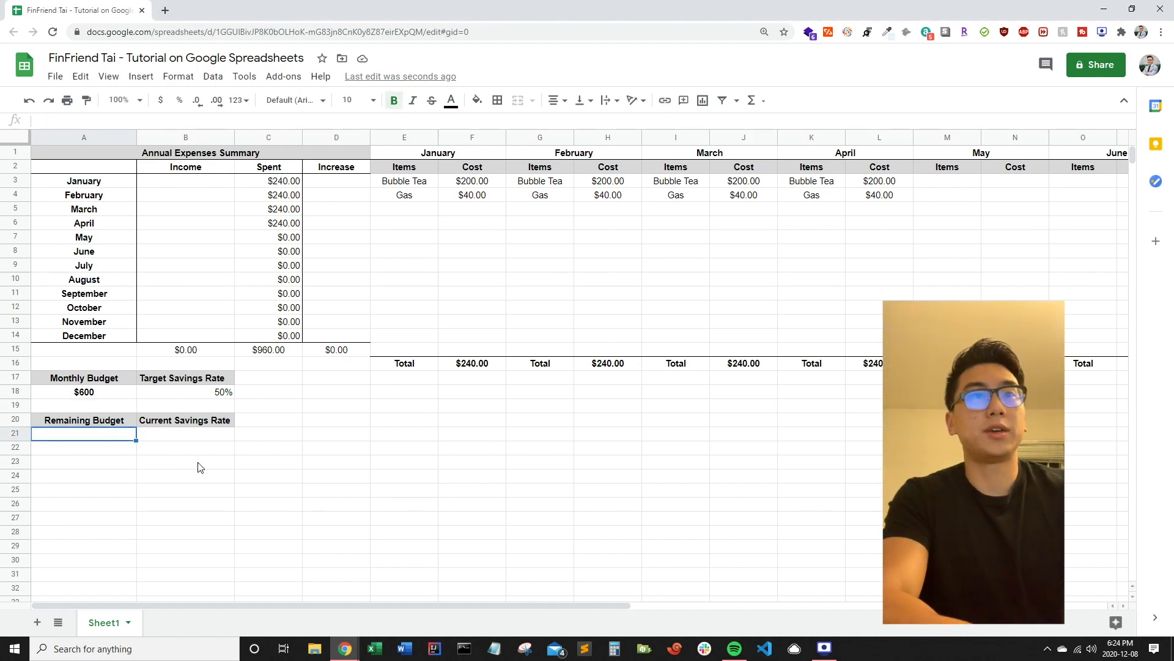
pyautogui.press('Up')
pyautogui.press('Up')
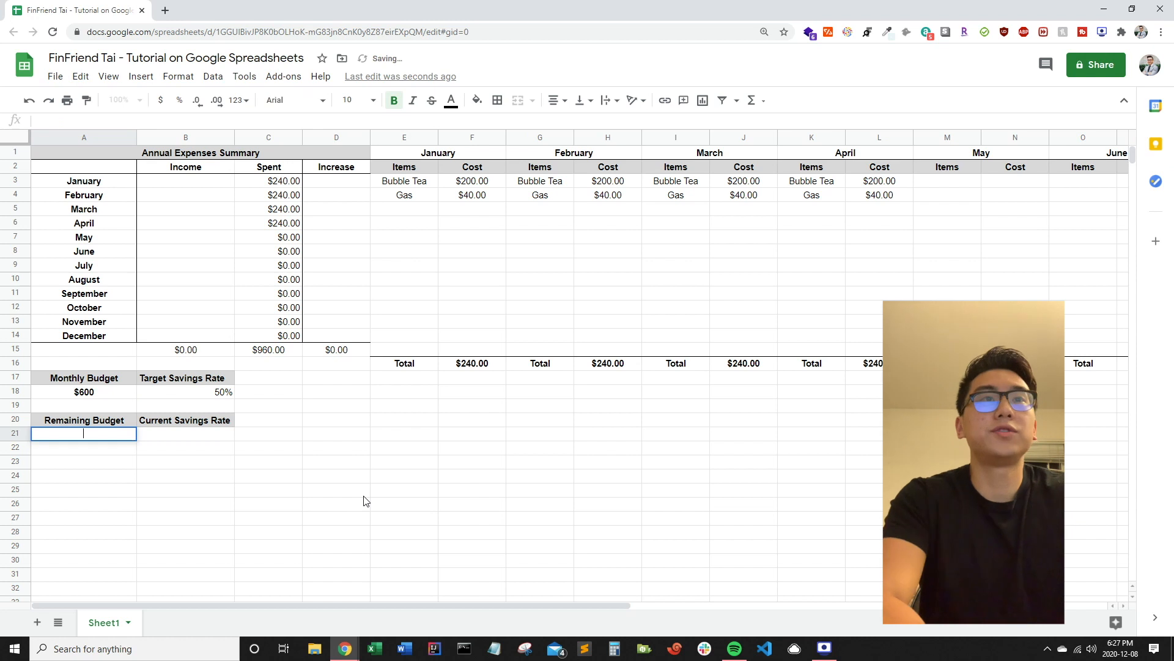
pyautogui.press('Escape')
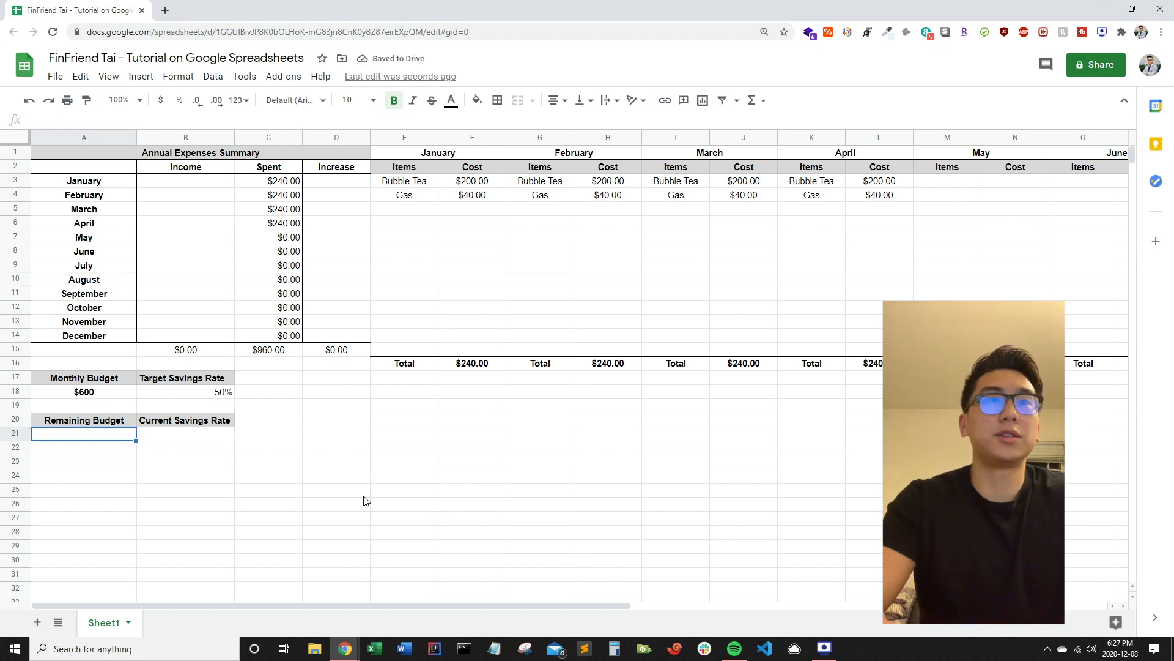
# Step: Enter =A18-Indirect("C8") in the cell under Remaining Budget
pyautogui.write('=')
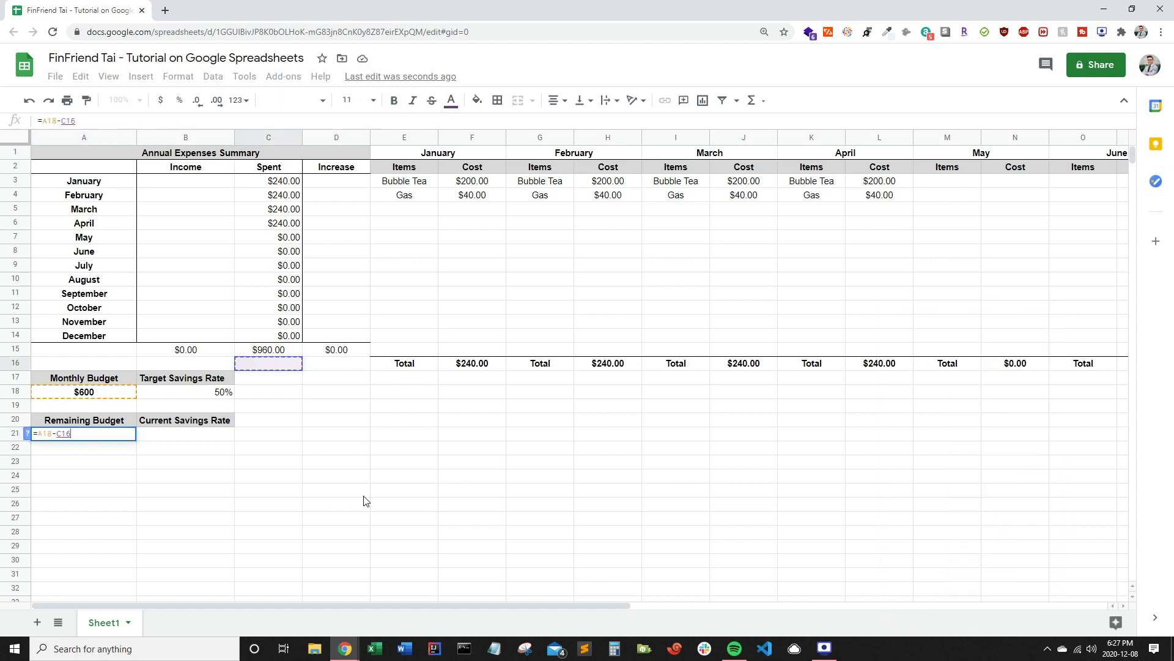
pyautogui.press('Down')
pyautogui.press('Down')
pyautogui.press('Down')
pyautogui.press('Down')
pyautogui.press('Down')
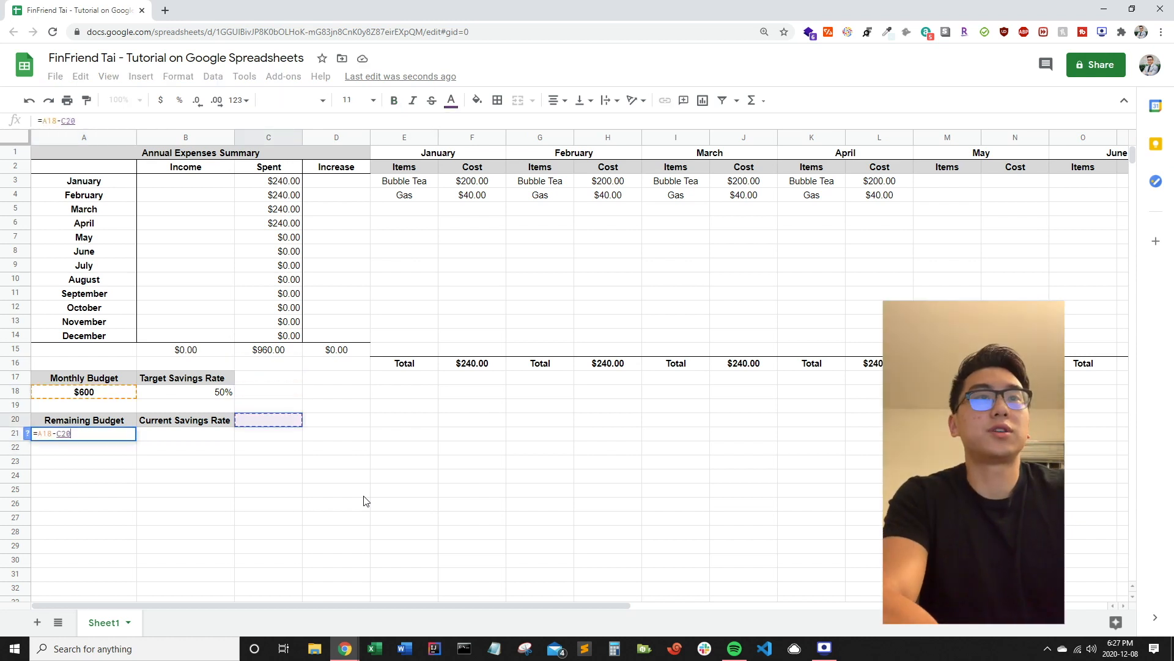
pyautogui.press('BackSpace')
pyautogui.press('BackSpace')
pyautogui.press('BackSpace')
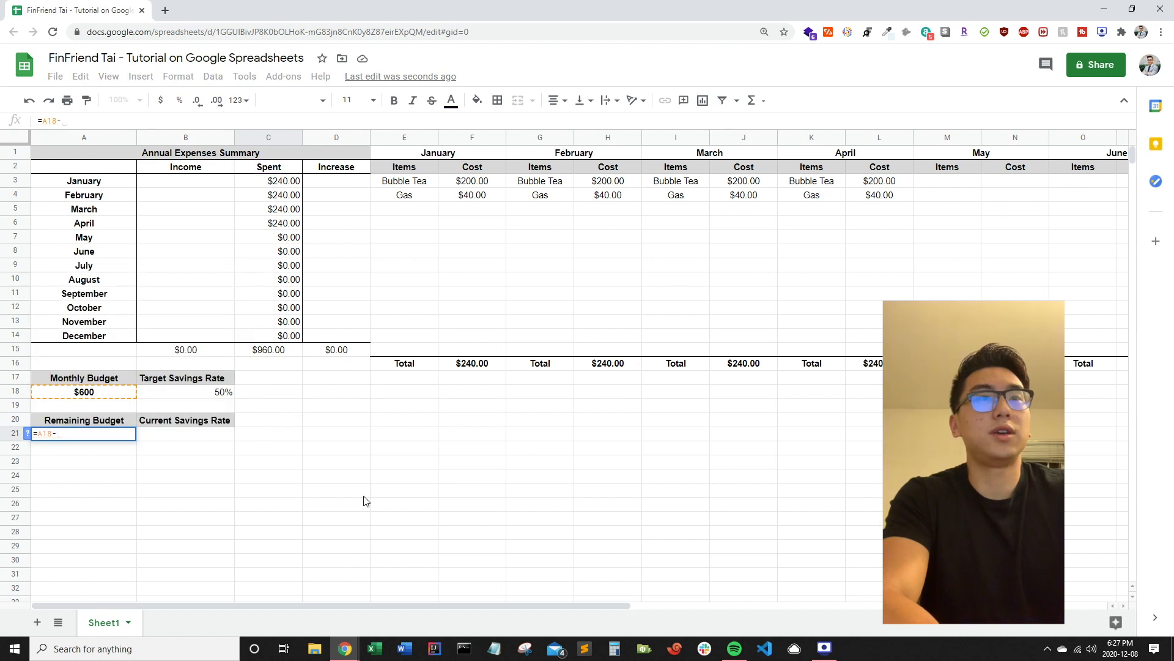
pyautogui.write('I')
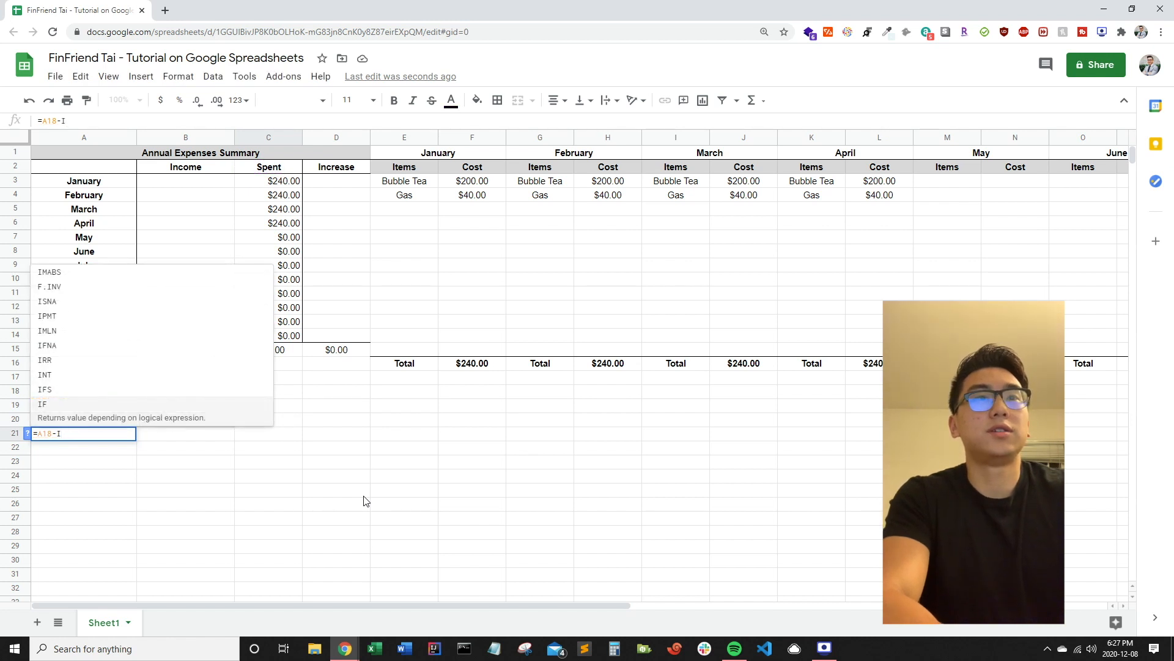
pyautogui.write('ndirect()')
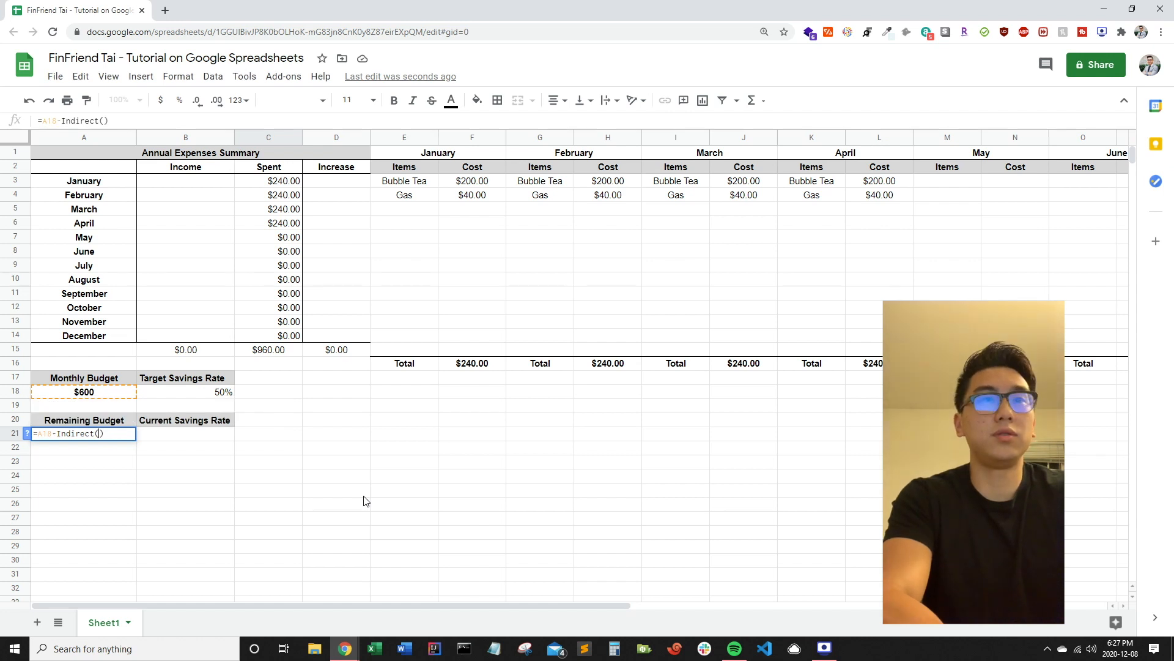
pyautogui.write('"C*')
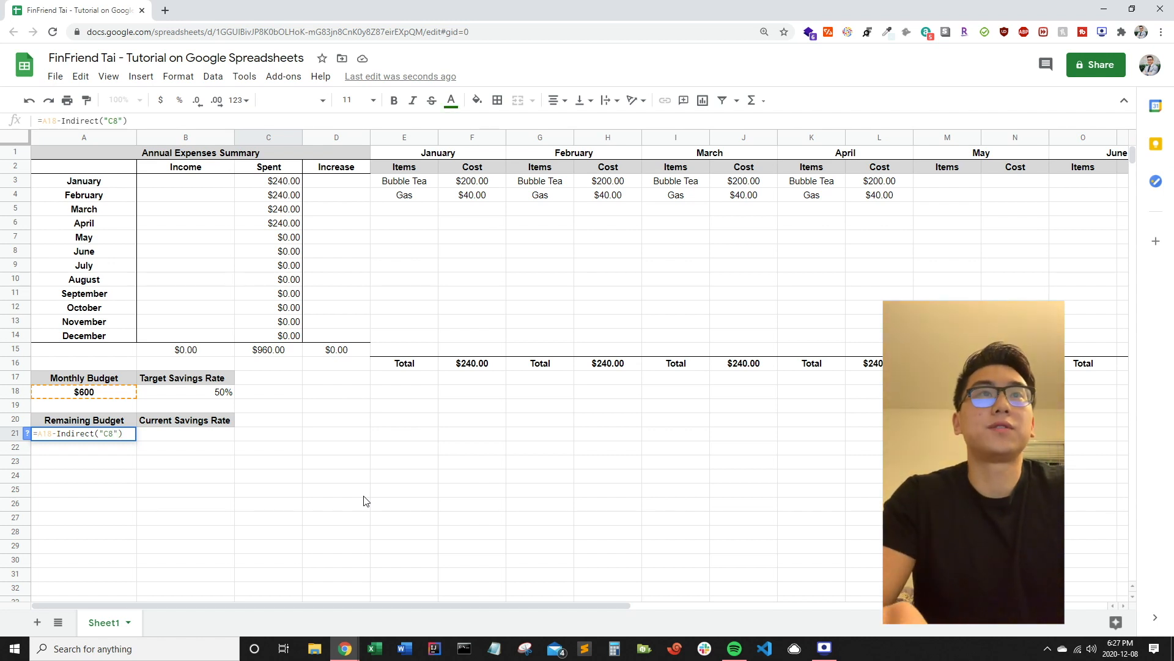
pyautogui.press('Return')
# Step: Examine the monthly rows of the Spent column to see which row the Remaining Budget formula has to reference
pyautogui.press('Up')
pyautogui.press('Right')
pyautogui.press('Right')
pyautogui.press('Up')
pyautogui.press('Up')
pyautogui.press('Up')
pyautogui.press('Up')
pyautogui.press('Up')
pyautogui.press('Up')
pyautogui.press('Up')
pyautogui.press('Up')
pyautogui.press('Up')
pyautogui.press('Up')
pyautogui.press('Up')
pyautogui.press('Up')
pyautogui.press('Down')
pyautogui.press('Down')
pyautogui.press('Down')
pyautogui.press('Down')
pyautogui.press('Down')
pyautogui.press('Down')
pyautogui.press('Down')
pyautogui.press('Down')
pyautogui.press('Down')
pyautogui.press('Down')
pyautogui.press('Down')
pyautogui.press('Down')
pyautogui.press('Left')
pyautogui.press('Left')
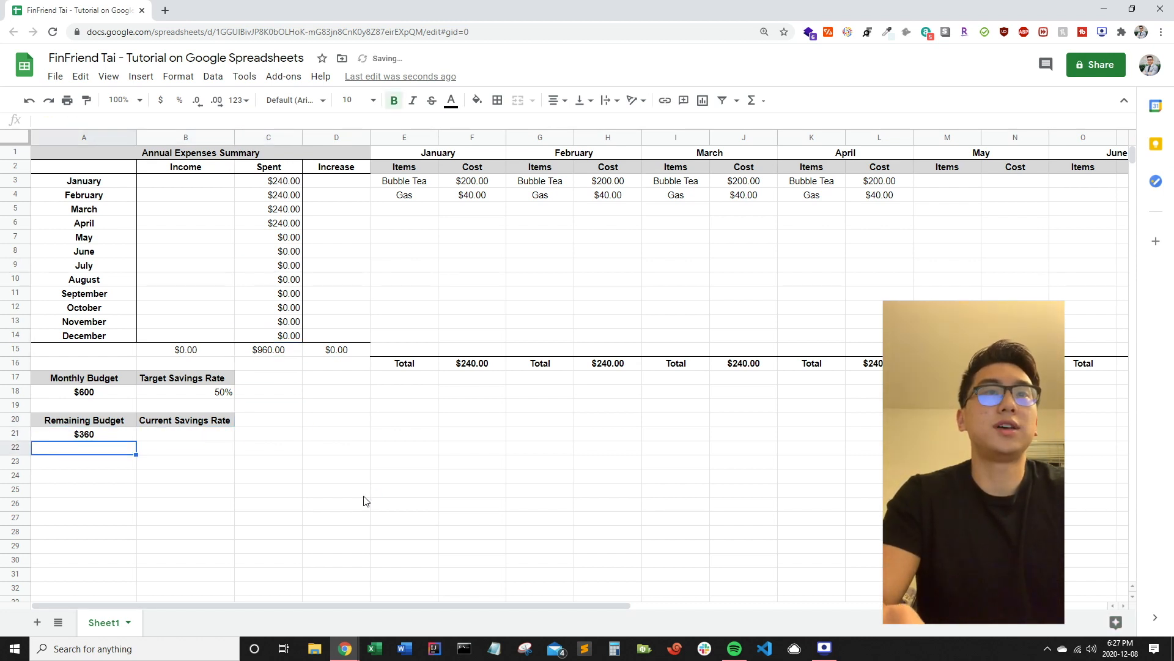
# Step: Change the Remaining Budget formula in A21 to =A18-Indirect("C" & month(now()))
pyautogui.hotkey('ctrl', 'z')
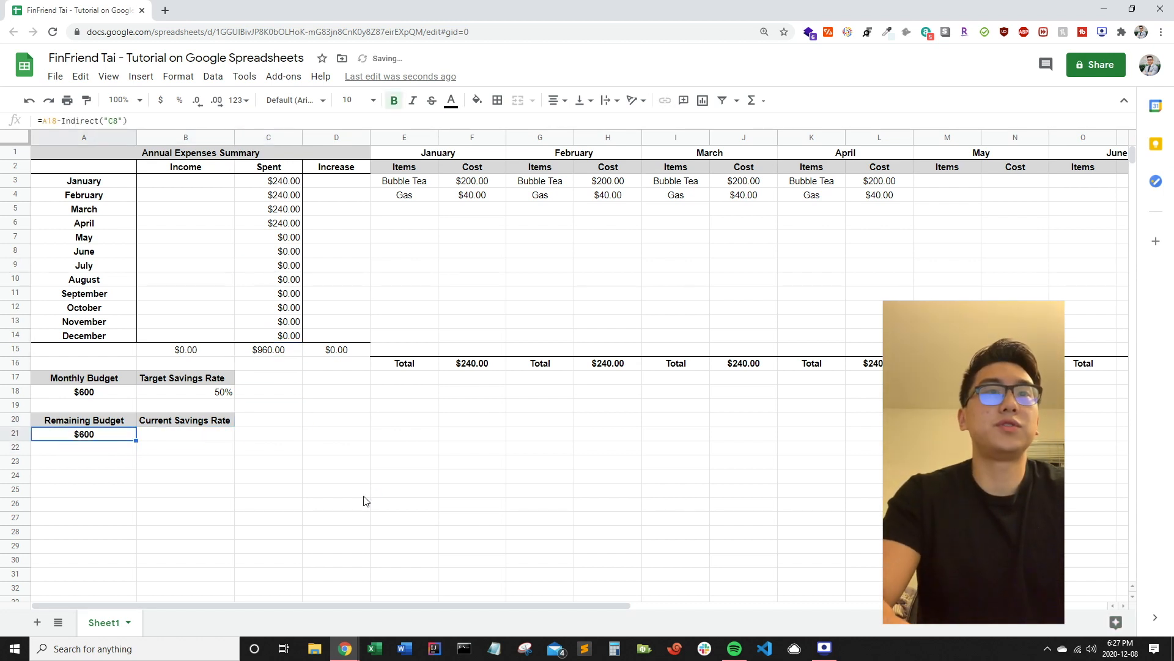
pyautogui.press('Return')
pyautogui.press('Left')
pyautogui.press('BackSpace')
pyautogui.press('BackSpace')
pyautogui.write('" &')
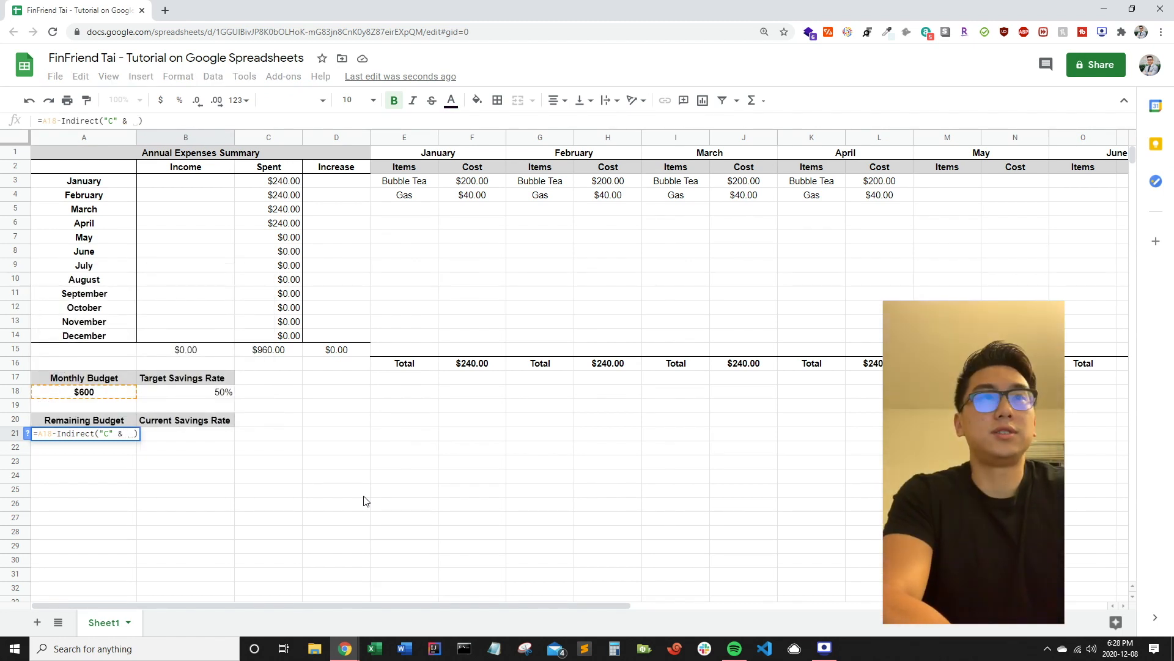
pyautogui.press('Tab')
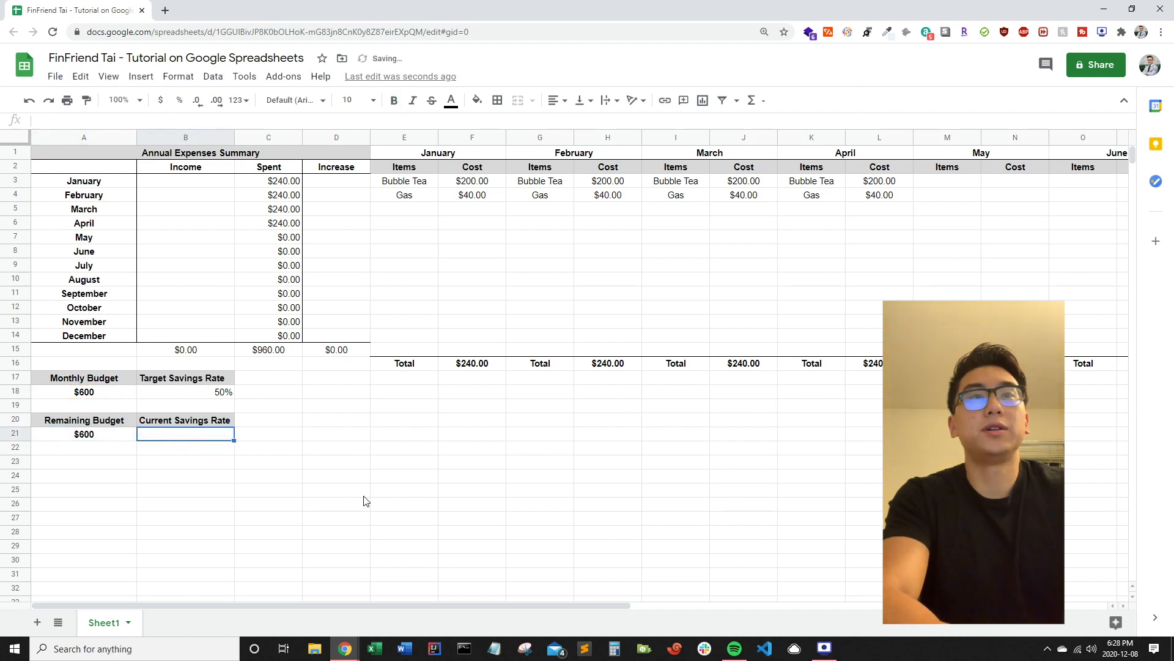
# Step: Test =now() and =month(now()) in the cell under Current Savings Rate and clear that cell
pyautogui.write('=now()')
pyautogui.press('Return')
pyautogui.press('Up')
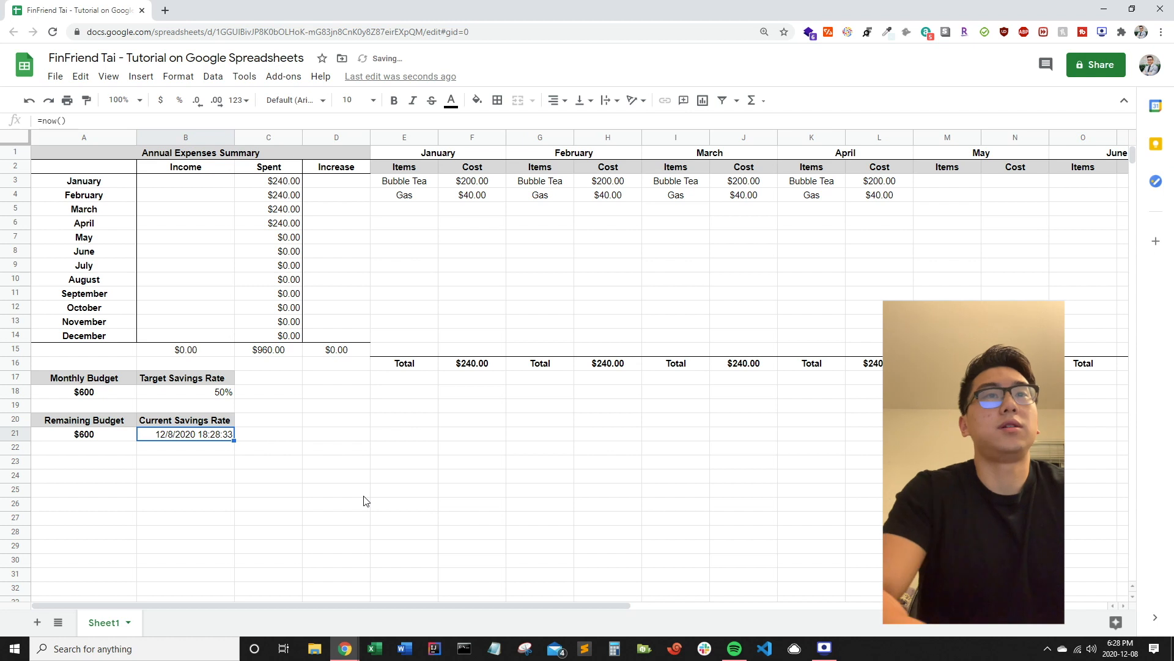
pyautogui.press('F2')
pyautogui.write('month(now(')
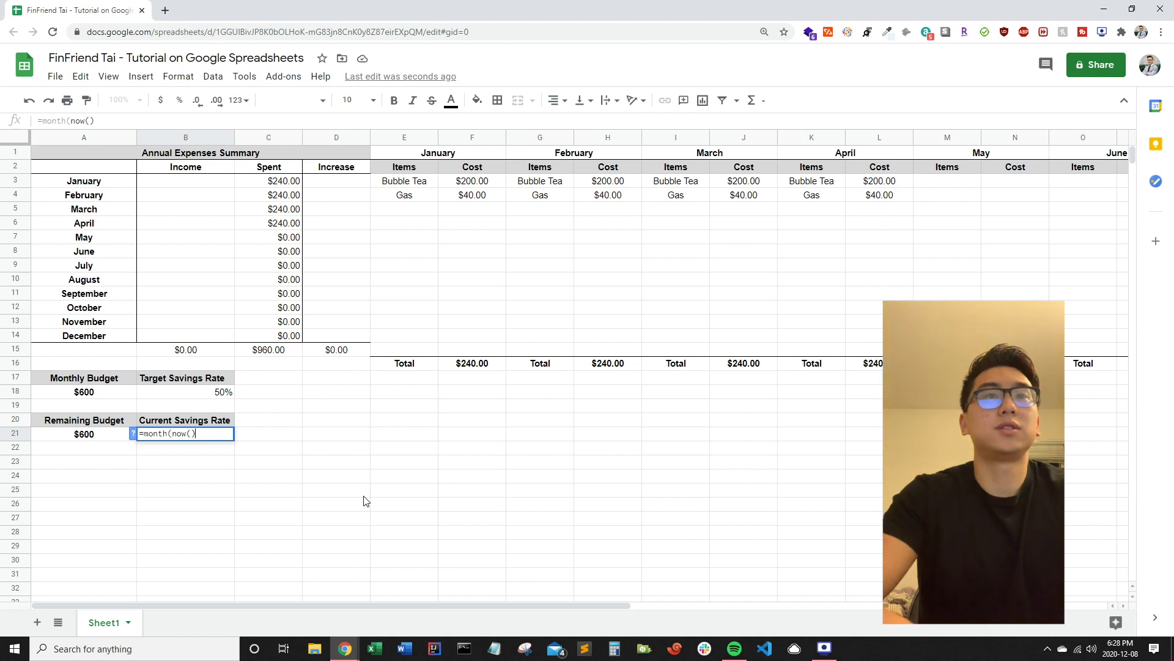
pyautogui.write(')')
pyautogui.press('Return')
pyautogui.press('Up')
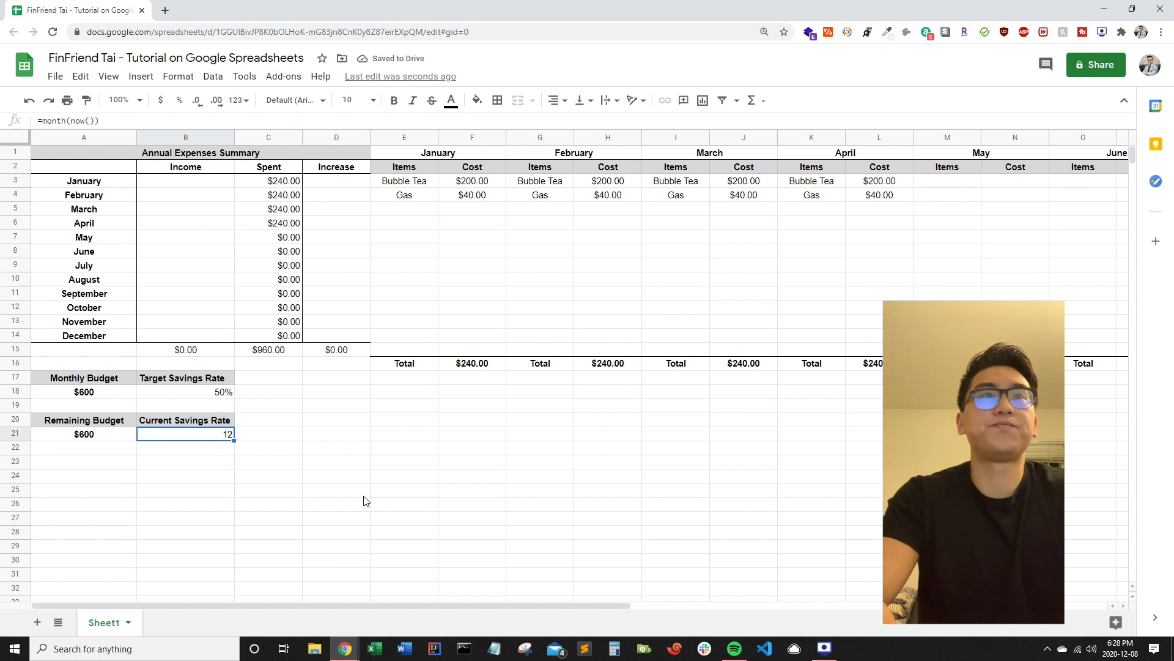
pyautogui.press('Delete')
# Step: Examine the Spent column from its heading through the monthly rows to compare row numbers with month numbers
pyautogui.press('Right')
pyautogui.press('Up')
pyautogui.press('Up')
pyautogui.press('Up')
pyautogui.press('Up')
pyautogui.press('Up')
pyautogui.press('Up')
pyautogui.press('Up')
pyautogui.press('Up')
pyautogui.press('Up')
pyautogui.press('Up')
pyautogui.press('Up')
pyautogui.press('Up')
pyautogui.press('Up')
pyautogui.press('Up')
pyautogui.press('Up')
pyautogui.press('Up')
pyautogui.press('Up')
pyautogui.press('Up')
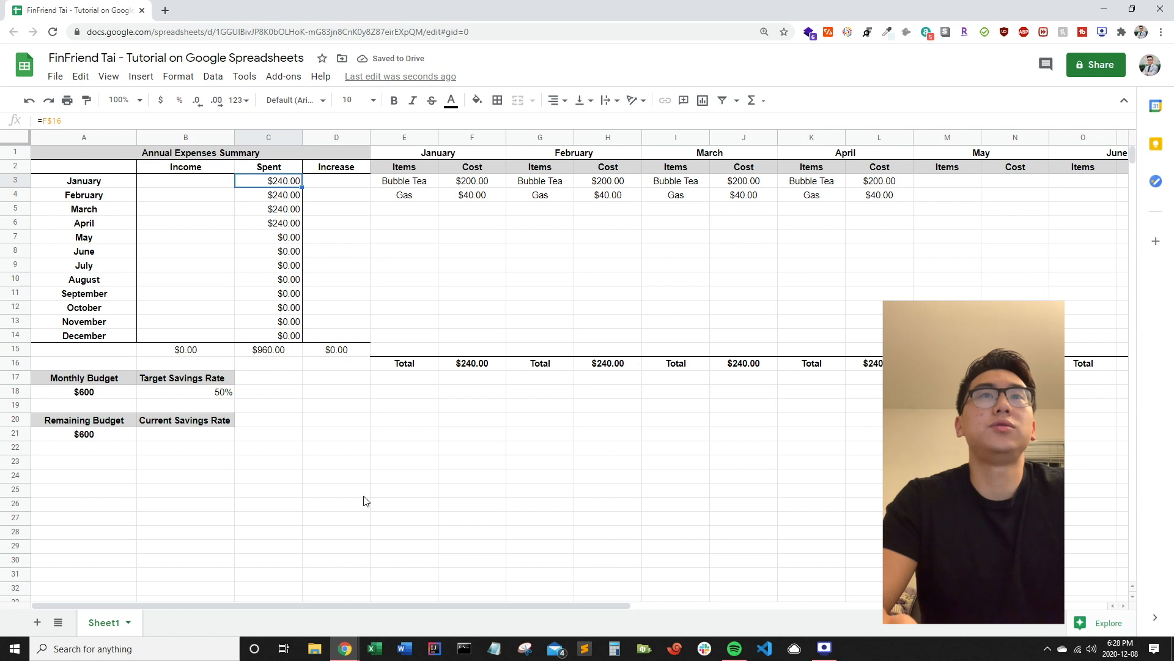
pyautogui.press('Up')
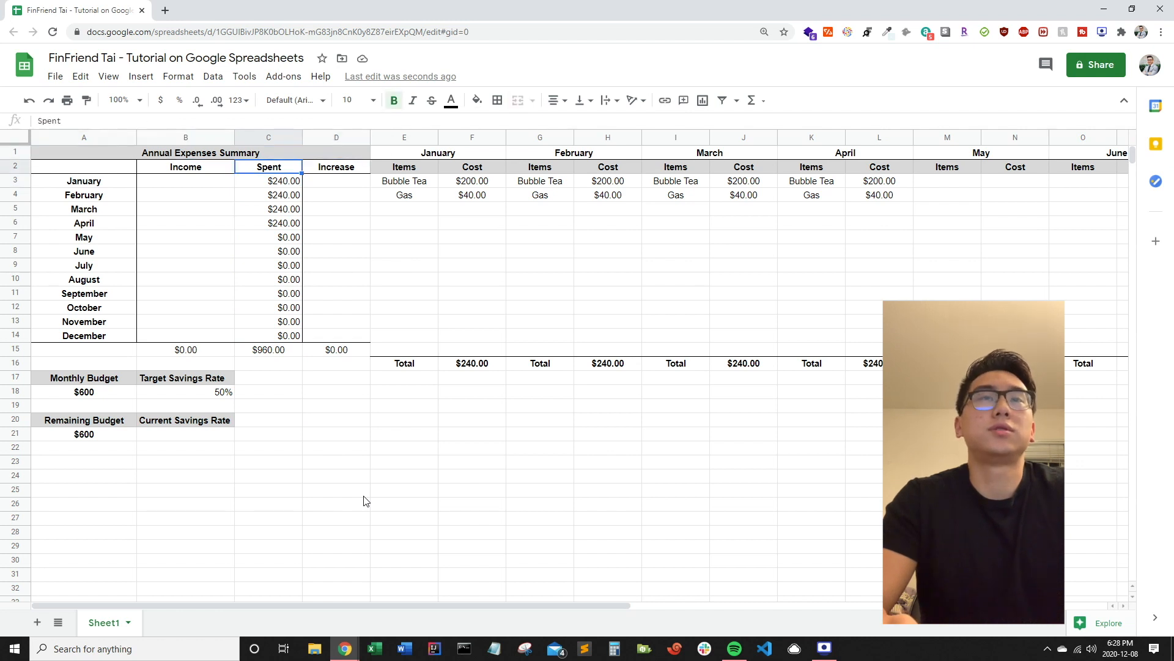
pyautogui.press('Down')
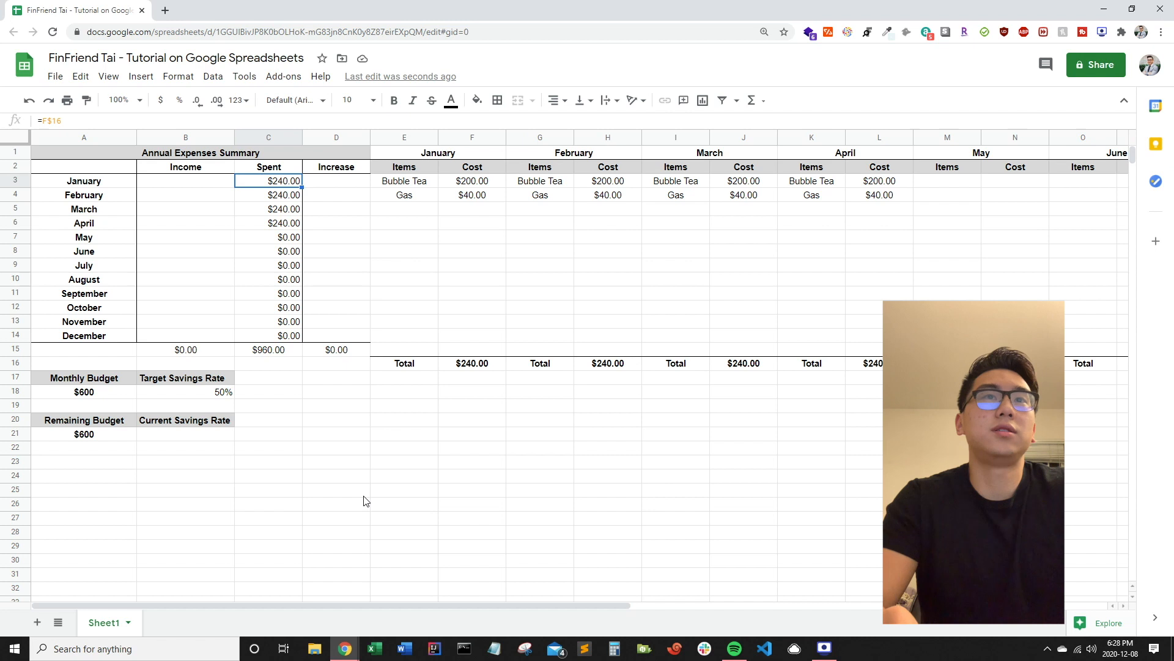
pyautogui.press('Down')
pyautogui.press('Down')
pyautogui.press('Down')
pyautogui.press('Down')
pyautogui.press('Down')
pyautogui.press('Down')
pyautogui.press('Down')
pyautogui.press('Down')
pyautogui.press('Down')
pyautogui.press('Down')
pyautogui.press('Down')
pyautogui.press('Down')
pyautogui.press('Down')
pyautogui.press('Down')
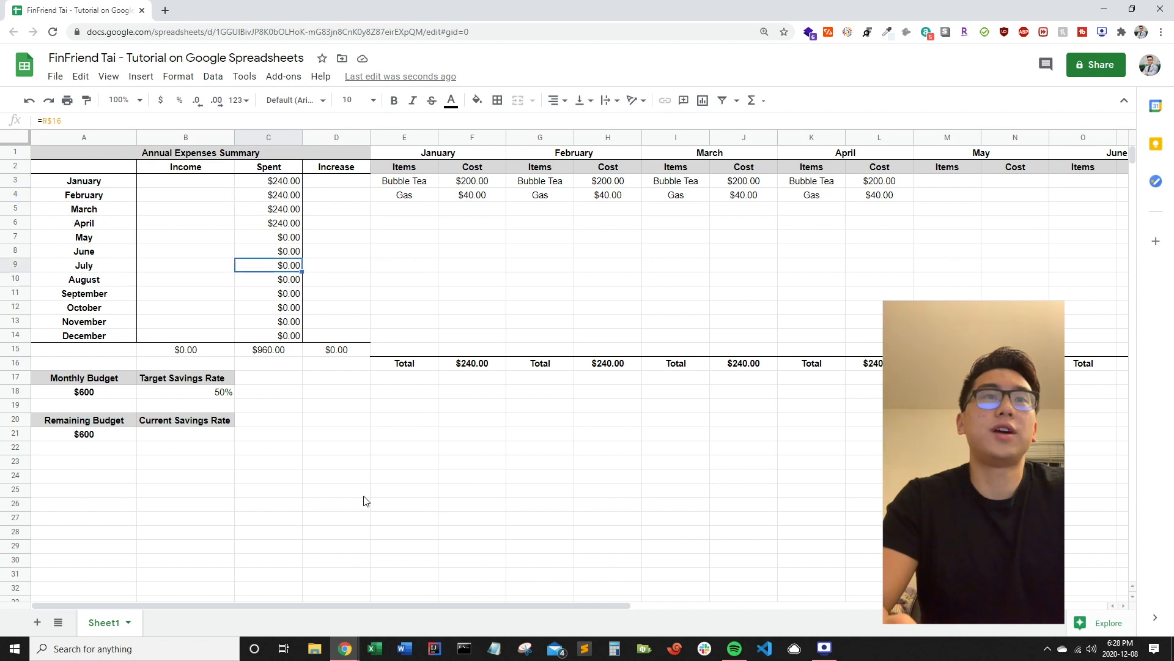
pyautogui.press('Down')
pyautogui.press('Down')
pyautogui.press('Down')
pyautogui.press('Left')
pyautogui.press('Down')
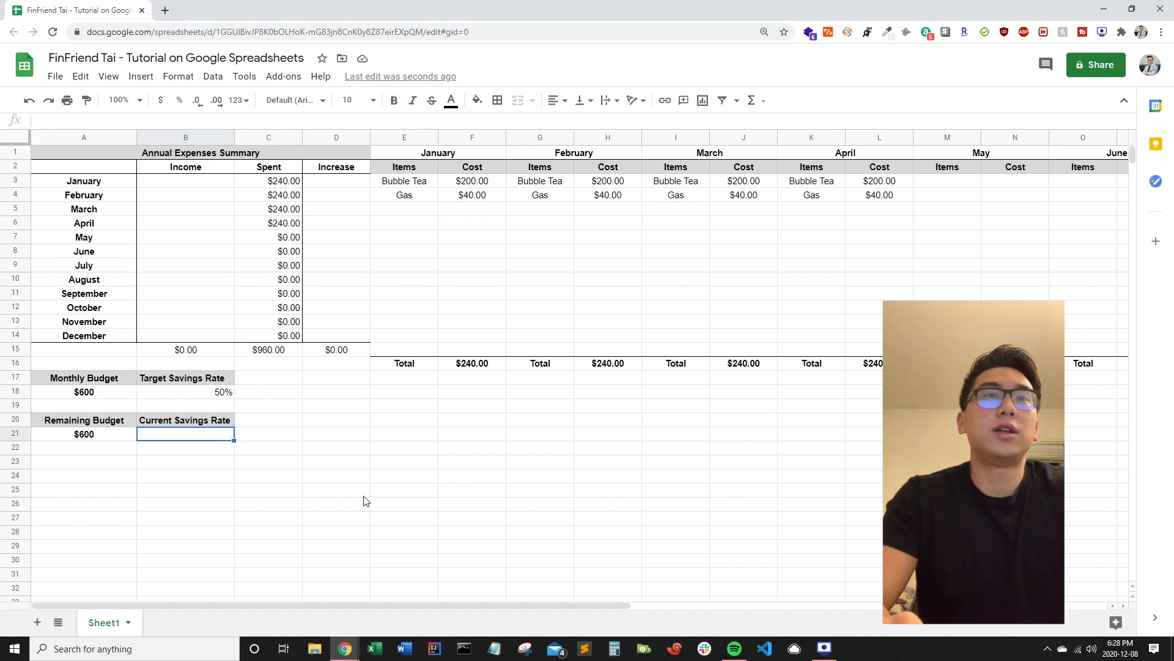
# Step: Offset the row in the Remaining Budget formula by two, making it =A18-Indirect("C" & month(now()) + 2)
pyautogui.press('Left')
pyautogui.press('Return')
pyautogui.press('Left')
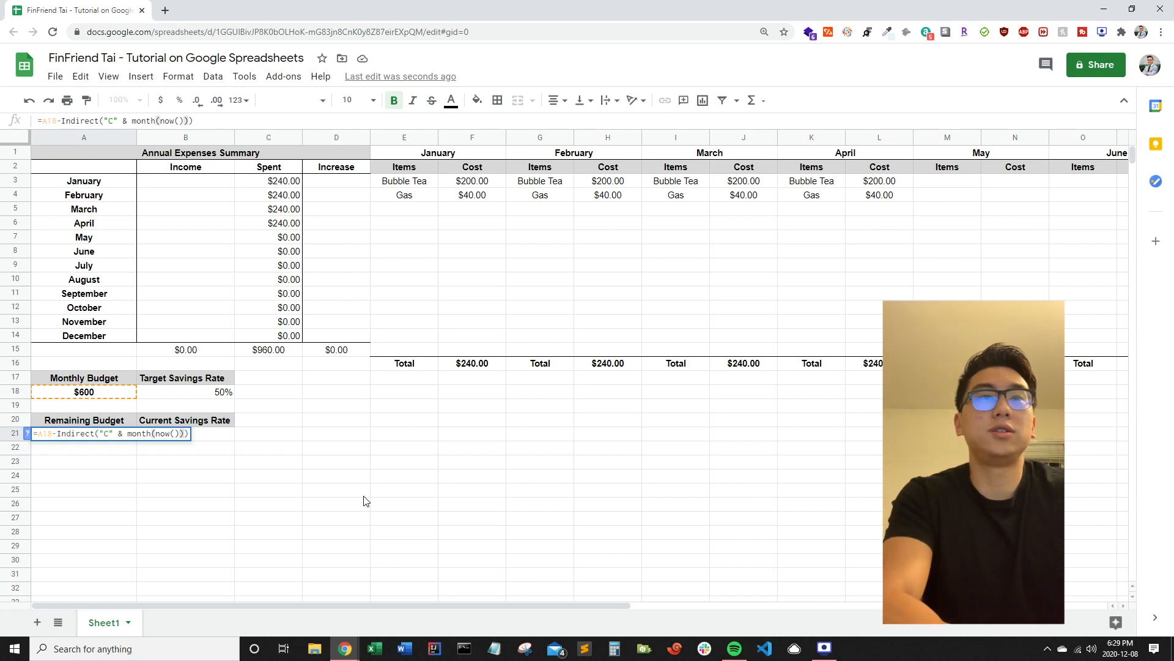
pyautogui.write('+ 2')
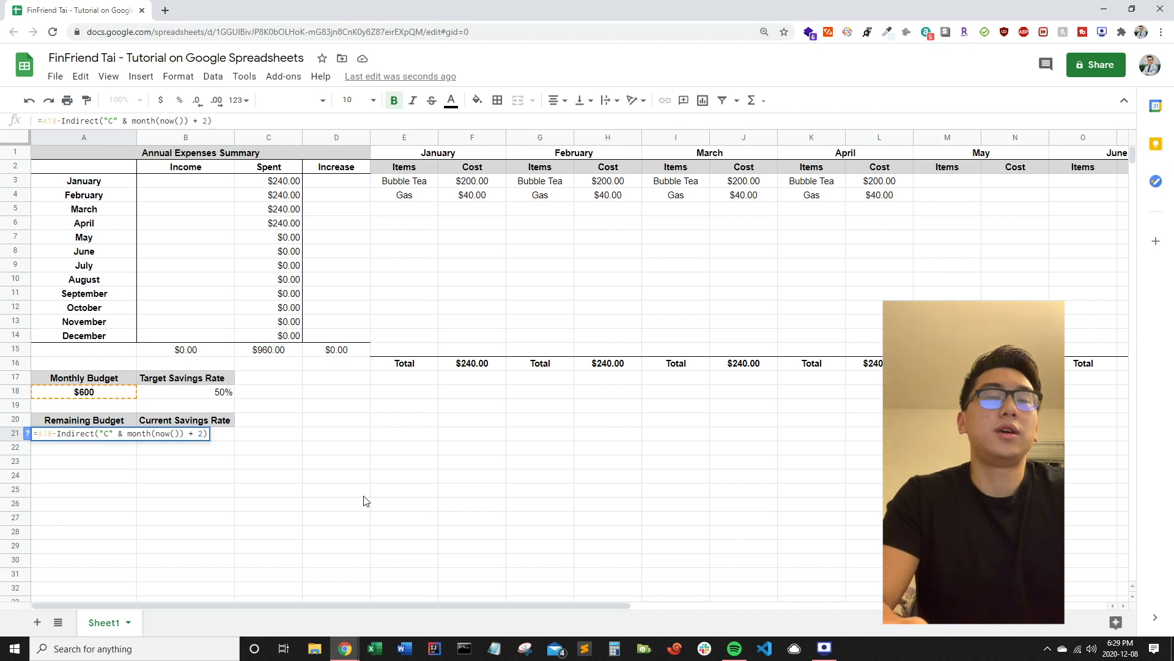
pyautogui.hotkey('ctrl', 'Return')
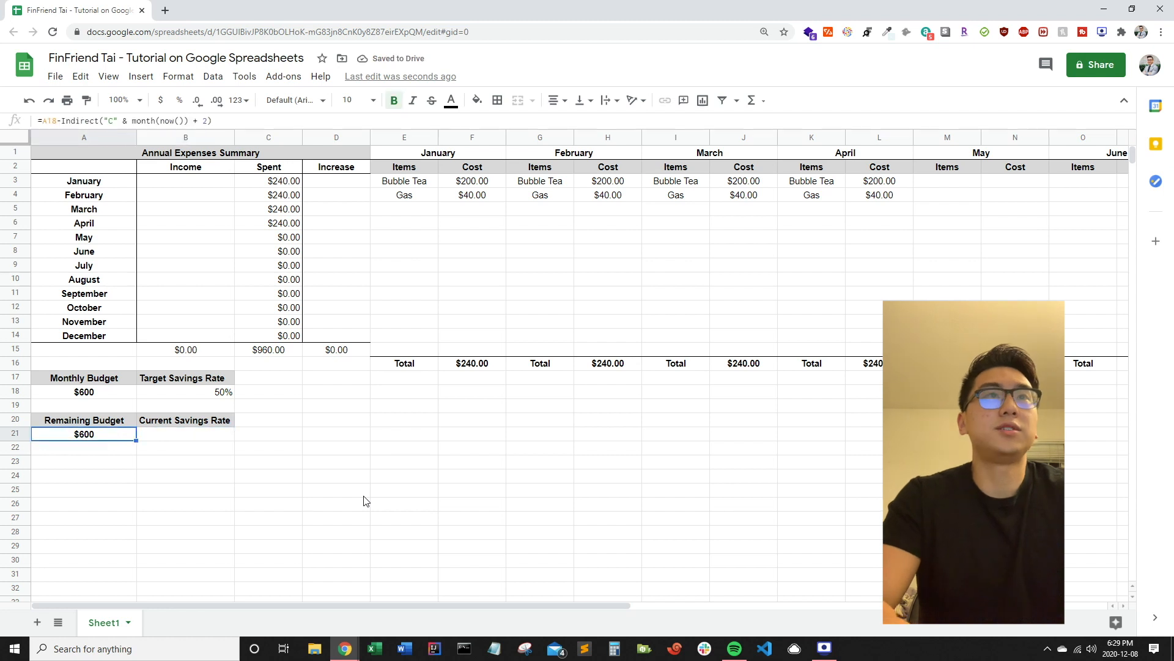
# Step: Make the Remaining Budget heading in A20 follow the current month with =INDIRECT("A" & month(now()) + 2)&" Budget"
pyautogui.press('Up')
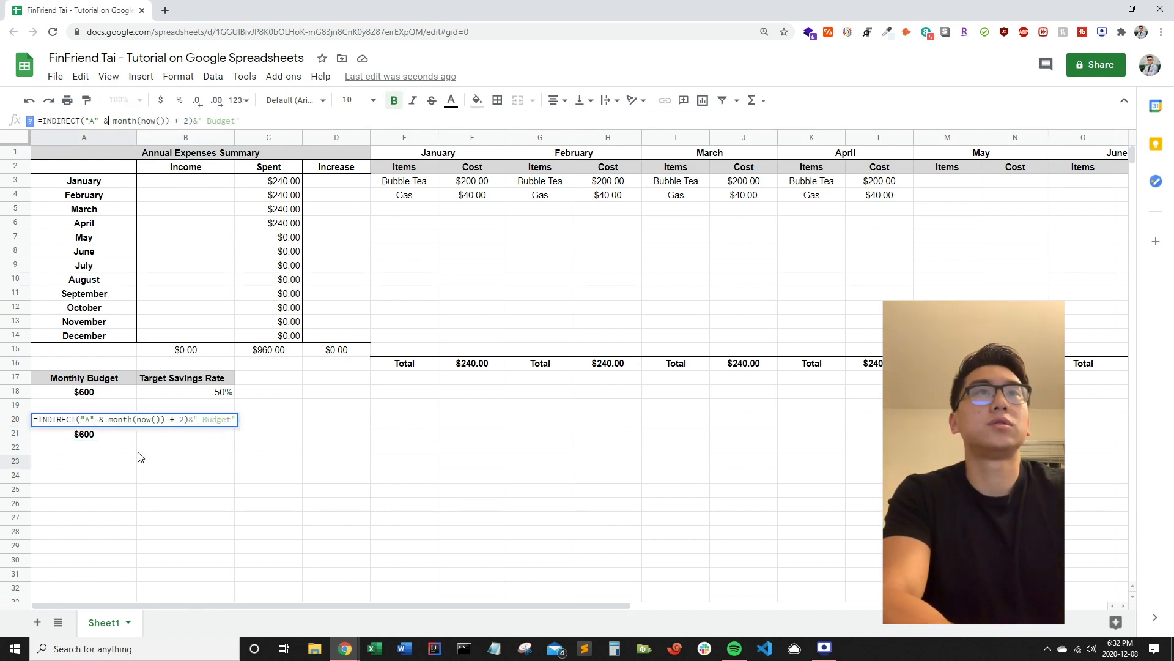
pyautogui.press('Right')
pyautogui.press('Right')
pyautogui.press('Right')
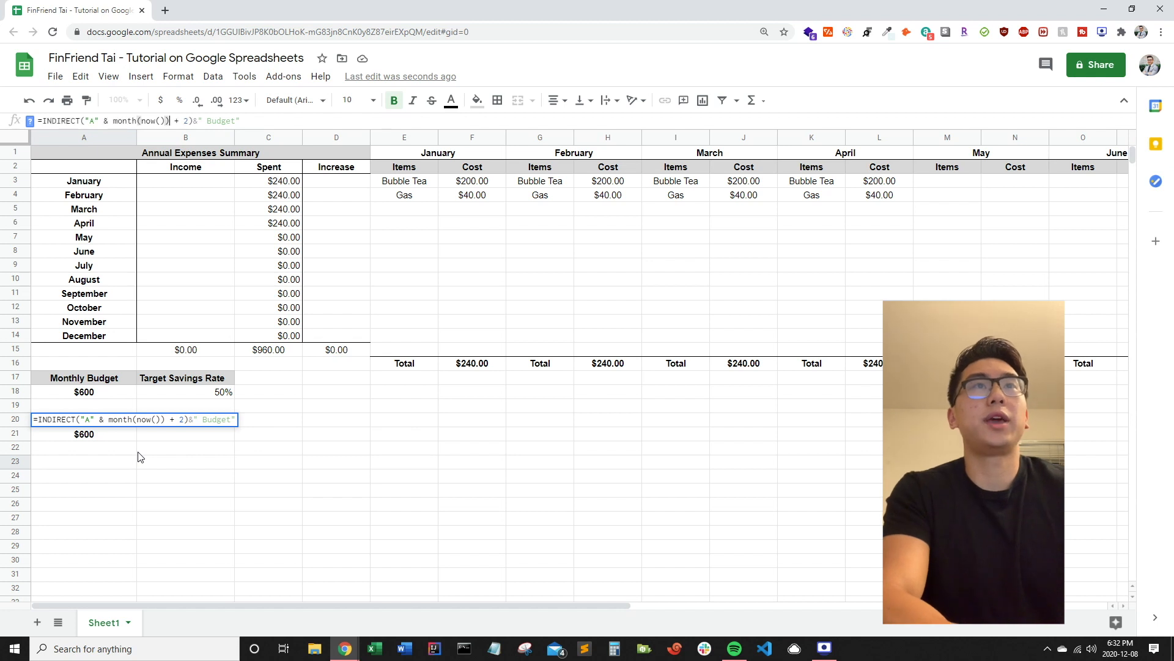
pyautogui.press('Return')
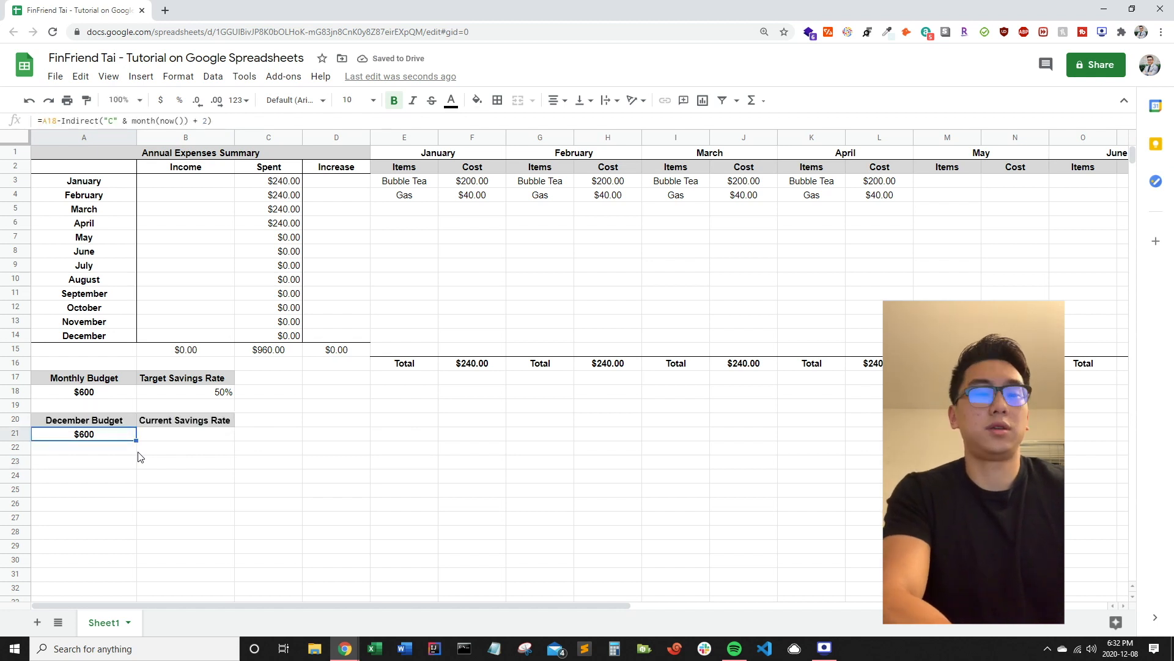
# Step: Center the target savings rate value in B18
pyautogui.press('Right')
pyautogui.press('Up')
pyautogui.press('Up')
pyautogui.press('Up')
pyautogui.press('Down')
pyautogui.press('Down')
pyautogui.press('Down')
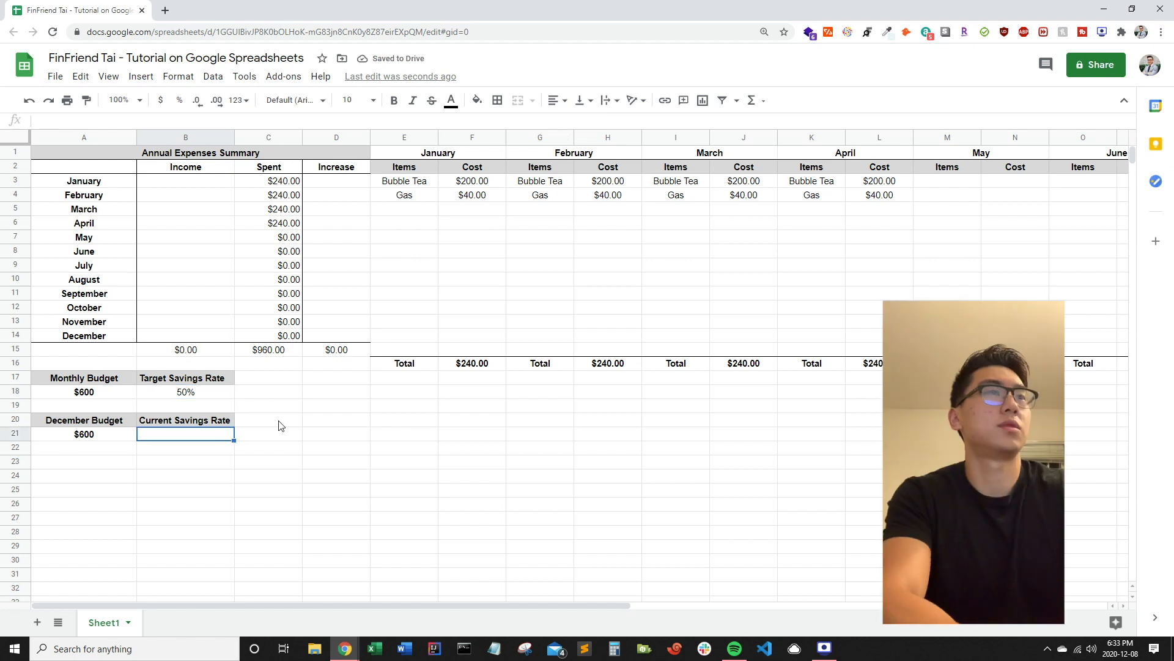
# Step: Calculate the Current Savings Rate in B21 with =D15/B15
pyautogui.write('=')
pyautogui.press('Right')
pyautogui.press('Right')
pyautogui.press('Up')
pyautogui.press('Up')
pyautogui.press('Up')
pyautogui.press('Up')
pyautogui.press('Up')
pyautogui.press('Up')
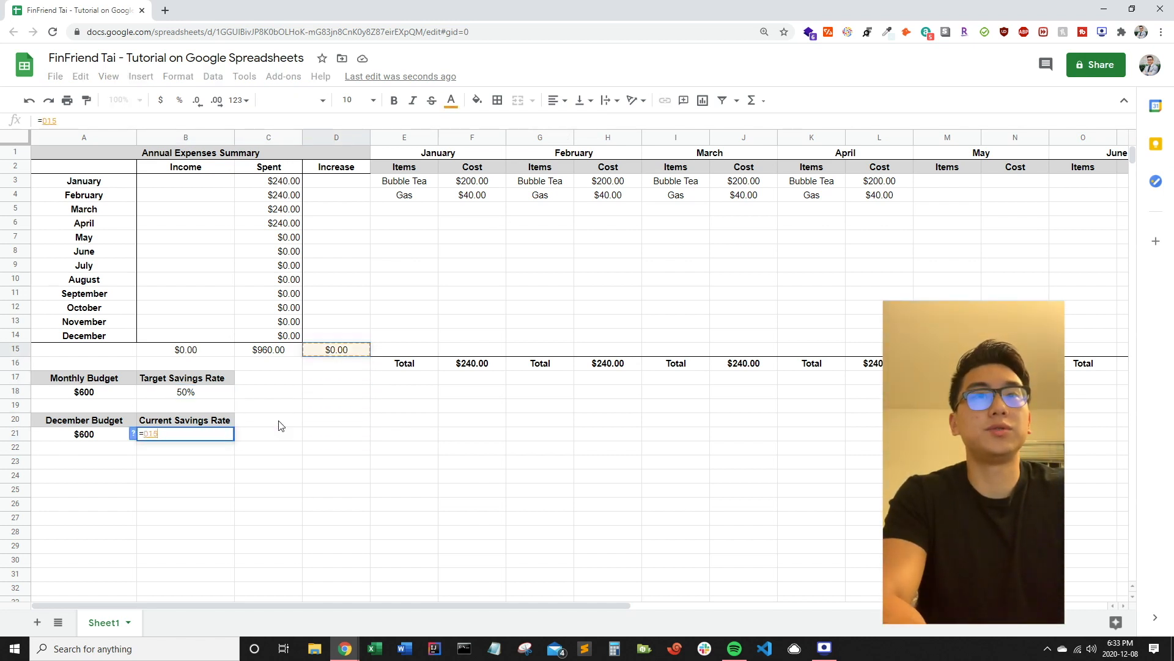
pyautogui.write('/')
pyautogui.press('Up')
pyautogui.press('Up')
pyautogui.press('Up')
pyautogui.press('Up')
pyautogui.press('Up')
pyautogui.press('Up')
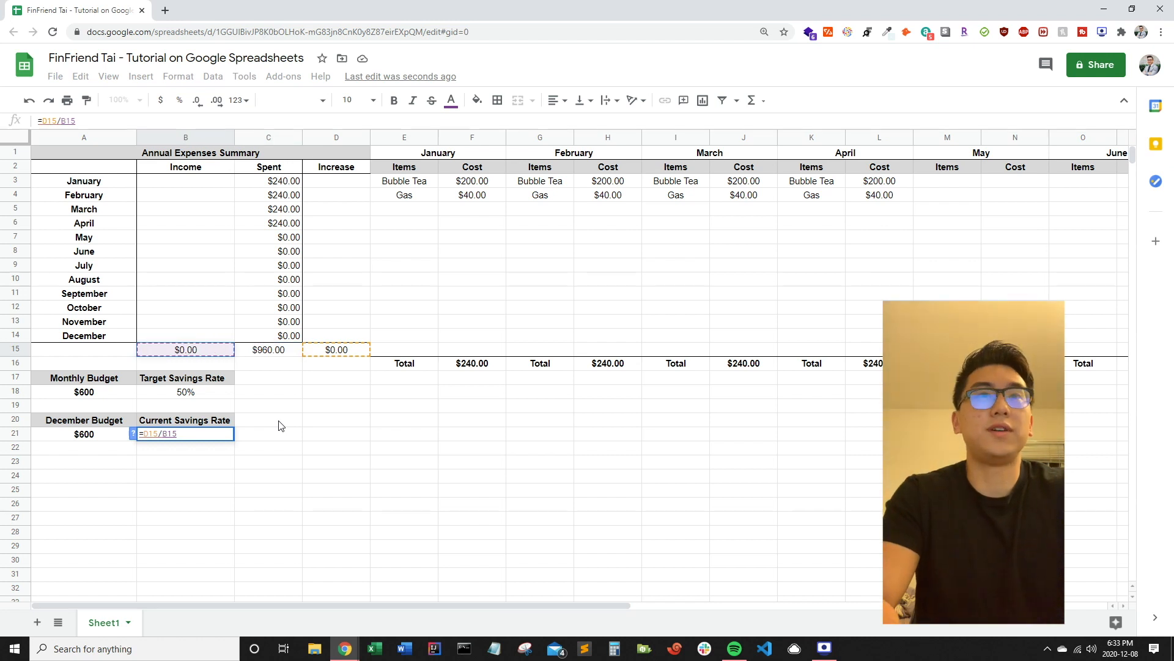
pyautogui.press('Return')
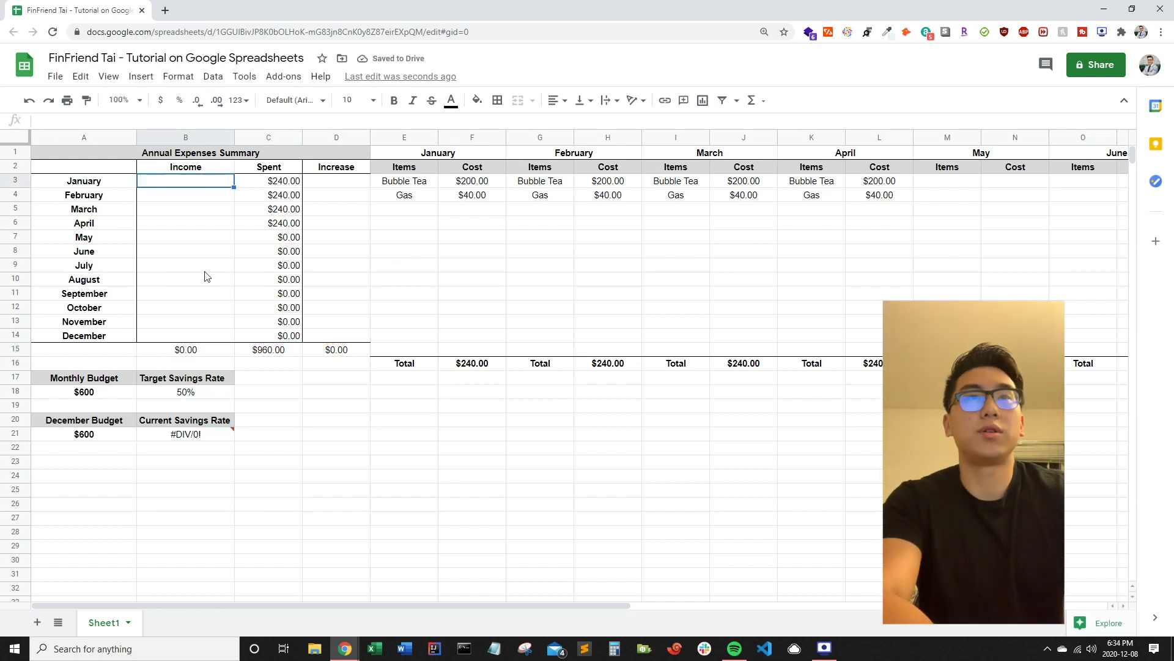
# Step: Enter 3000 as January's income and copy it to the February through December income cells
pyautogui.write('3000')
pyautogui.press('Return')
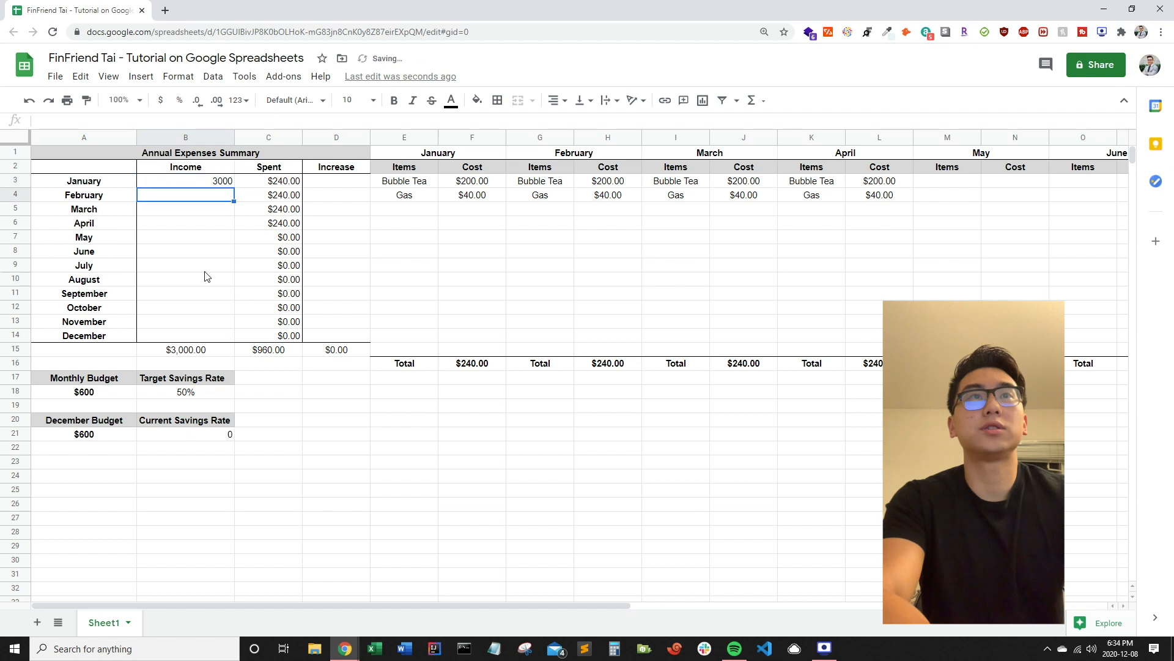
pyautogui.press('Up')
pyautogui.hotkey('ctrl', 'c')
pyautogui.press('Down')
pyautogui.hotkey('shift', 'Down')
pyautogui.hotkey('shift', 'Down')
pyautogui.hotkey('shift', 'Down')
pyautogui.hotkey('shift', 'Down')
pyautogui.hotkey('shift', 'Down')
pyautogui.hotkey('shift', 'Down')
pyautogui.hotkey('shift', 'Down')
pyautogui.hotkey('shift', 'Down')
pyautogui.hotkey('shift', 'Down')
pyautogui.hotkey('shift', 'Down')
pyautogui.hotkey('ctrl', 'v')
pyautogui.press('Up')
pyautogui.press('Down')
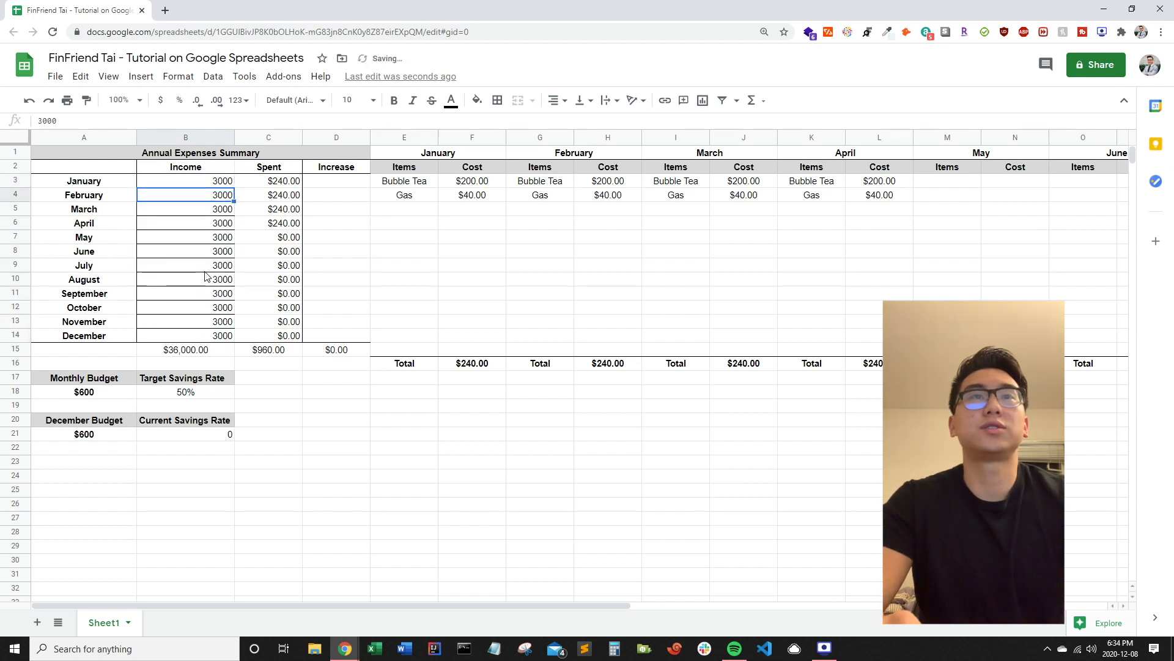
# Step: Remove the horizontal borders between the monthly income cells in column B
pyautogui.hotkey('shift', 'Down')
pyautogui.hotkey('shift', 'Down')
pyautogui.hotkey('shift', 'Down')
pyautogui.hotkey('shift', 'Down')
pyautogui.hotkey('shift', 'Down')
pyautogui.hotkey('shift', 'Down')
pyautogui.hotkey('shift', 'Down')
pyautogui.hotkey('shift', 'Down')
pyautogui.hotkey('shift', 'Down')
pyautogui.click(497, 99)
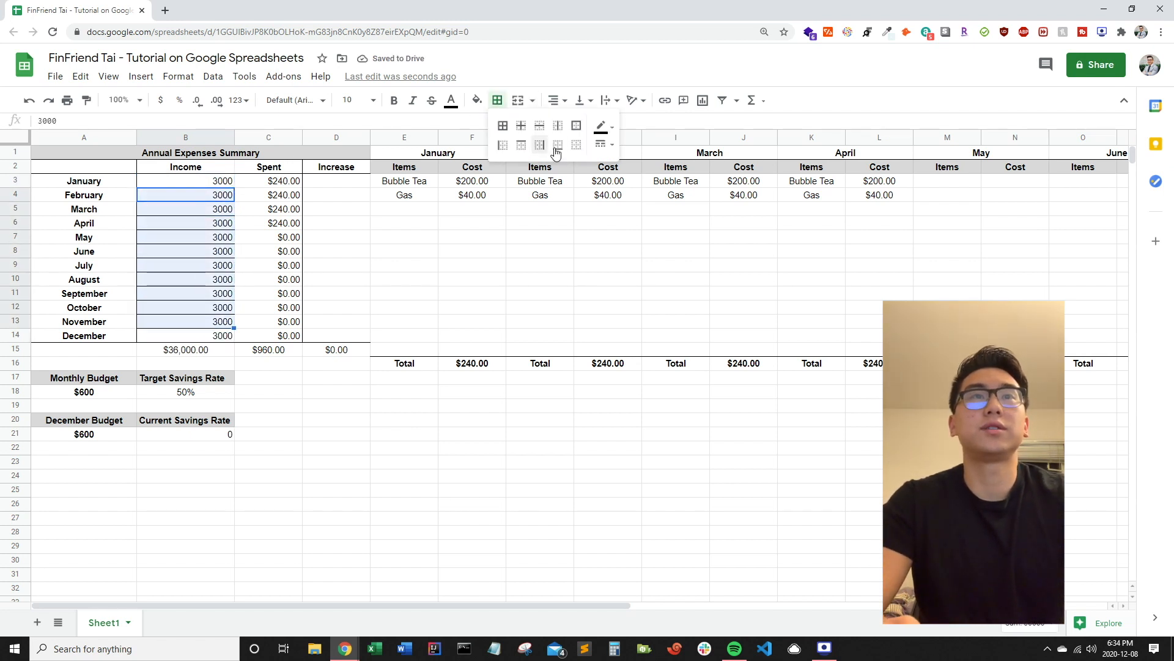
# Step: Format the January through December income amounts as currency
pyautogui.click(208, 298)
pyautogui.press('Up')
pyautogui.press('Up')
pyautogui.press('Up')
pyautogui.press('Up')
pyautogui.press('Up')
pyautogui.press('Up')
pyautogui.press('Up')
pyautogui.press('Up')
pyautogui.hotkey('ctrl', 'shift', 'Down')
pyautogui.hotkey('shift', 'Up')
pyautogui.click(160, 100)
# Step: Center the monthly income and spent amounts in B3:C14
pyautogui.click(268, 406)
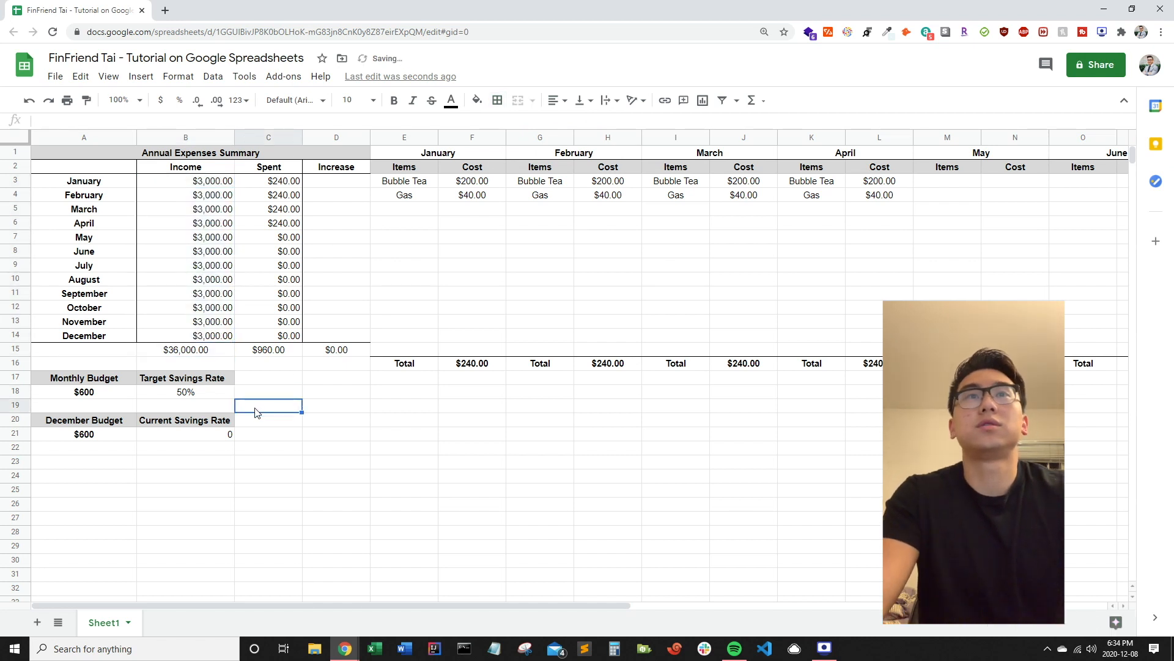
pyautogui.moveTo(235, 178); pyautogui.dragTo(287, 336)
pyautogui.click(533, 99)
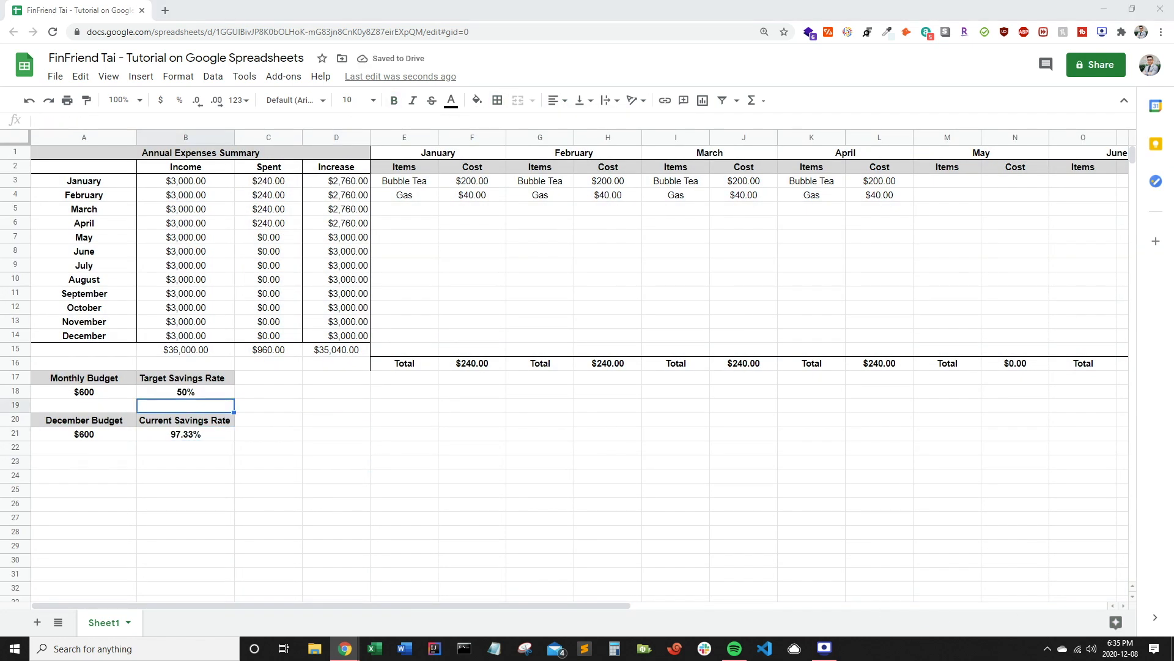
# Step: Enter the heading "Total Annual Expense For:" in A23 and the item name "Gas" in A24
pyautogui.click(123, 466)
pyautogui.write('Total Annual E')
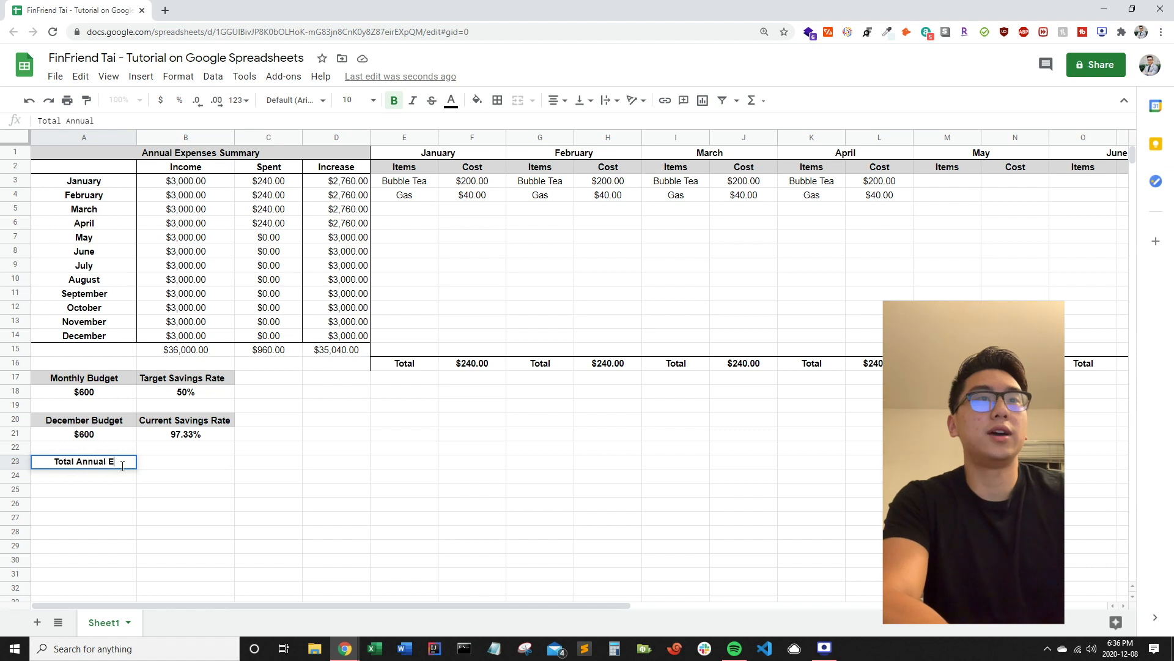
pyautogui.write('xpense For:')
pyautogui.press('Return')
pyautogui.write('Gas')
pyautogui.press('Return')
# Step: Merge A23:B23 for the Total Annual Expense For heading and fill it with light gray
pyautogui.moveTo(122, 466); pyautogui.dragTo(187, 465)
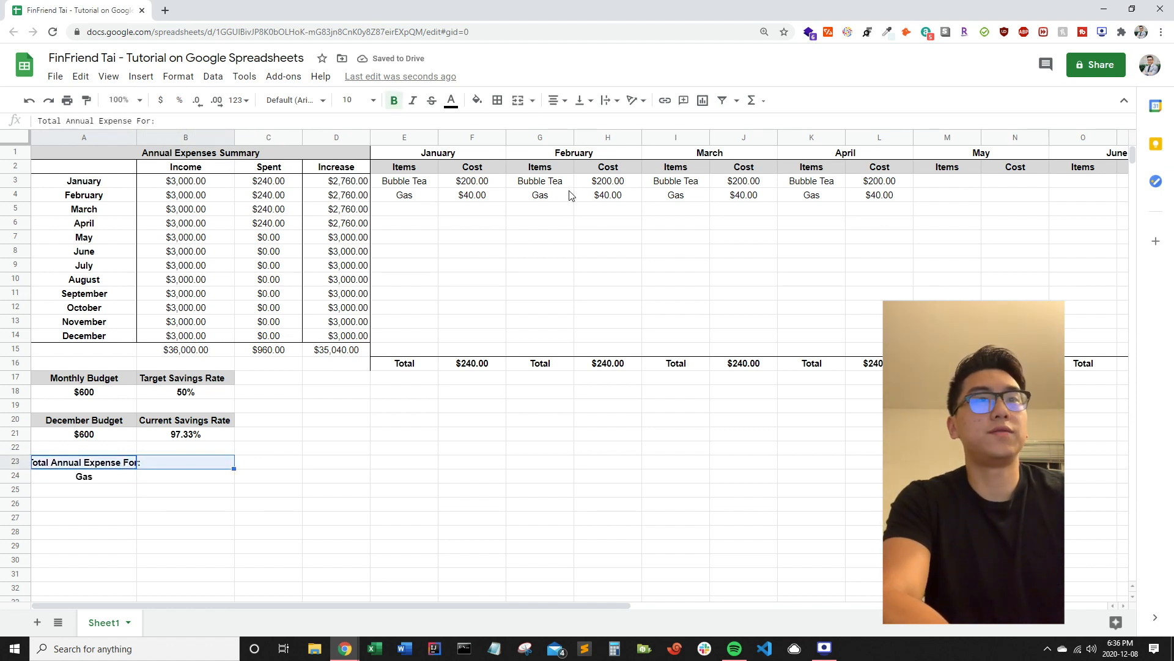
pyautogui.click(518, 99)
pyautogui.click(163, 481)
pyautogui.click(174, 462)
pyautogui.click(477, 100)
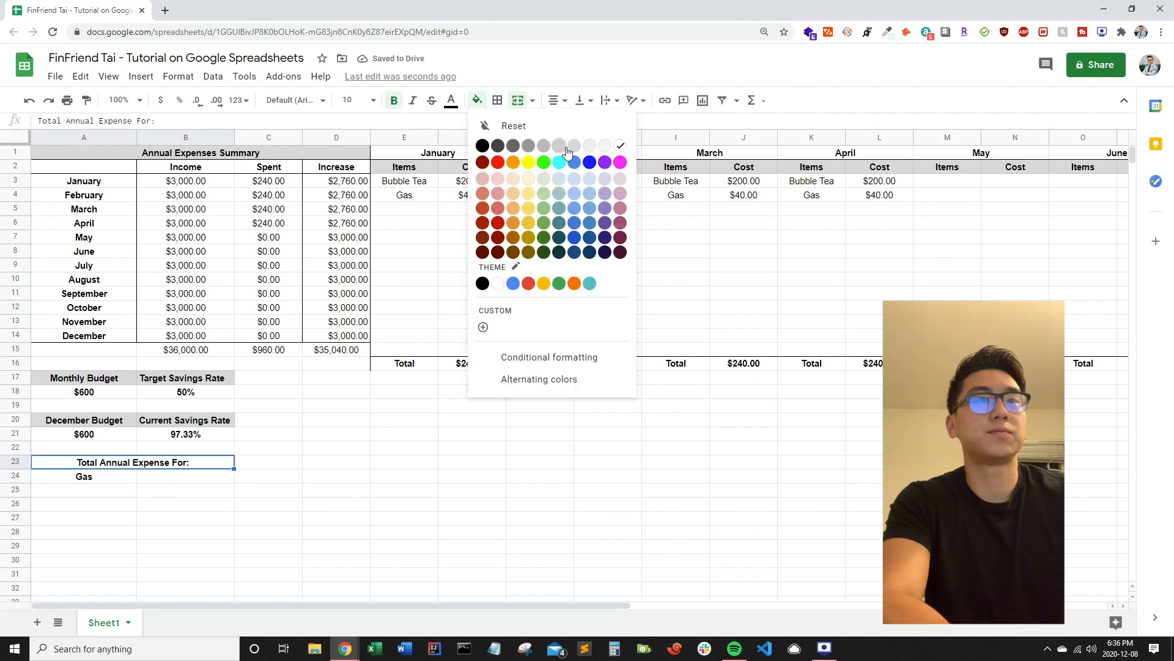
pyautogui.click(573, 147)
pyautogui.click(214, 478)
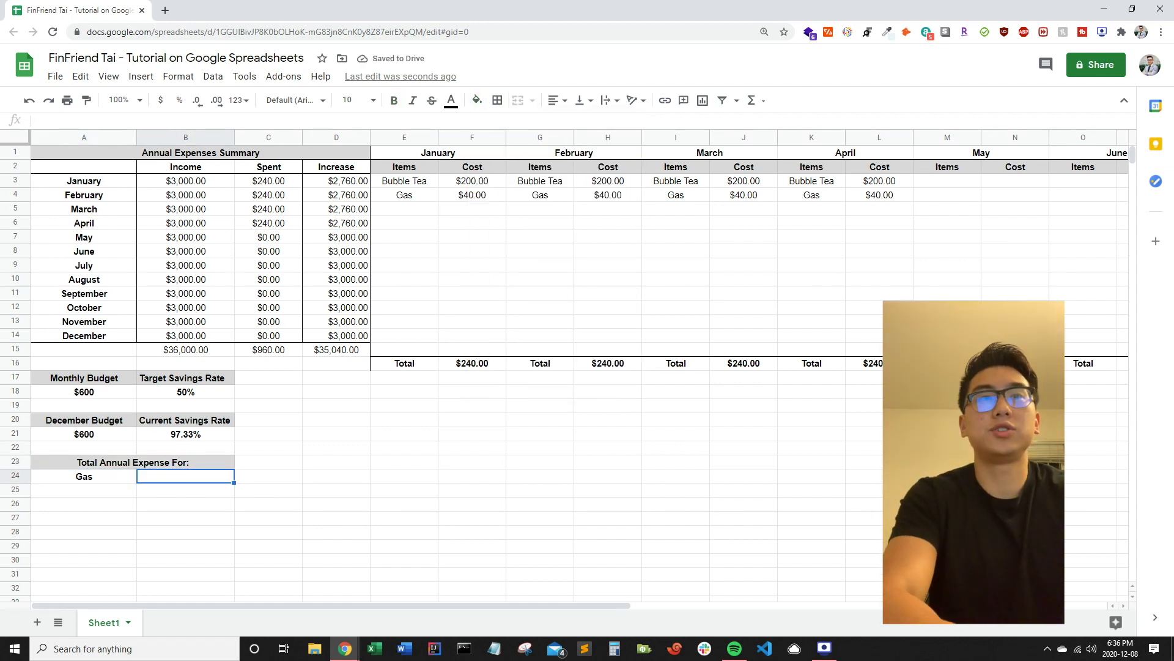
pyautogui.click(215, 475)
pyautogui.hotkey('ctrl', 'z')
pyautogui.hotkey('ctrl', 'z')
pyautogui.hotkey('ctrl', 'z')
pyautogui.hotkey('ctrl', 'y')
pyautogui.hotkey('ctrl', 'y')
pyautogui.hotkey('ctrl', 'y')
pyautogui.click(216, 479)
# Step: Enter a starting SUM formula in B24 for the annual Gas expense total
pyautogui.write('=sum(')
pyautogui.press('Right')
pyautogui.press('Right')
pyautogui.press('Right')
pyautogui.press('Up')
pyautogui.press('Up')
pyautogui.press('Up')
pyautogui.press('Up')
pyautogui.press('Up')
pyautogui.press('Up')
pyautogui.hotkey('shift', 'Right')
pyautogui.hotkey('shift', 'Right')
pyautogui.hotkey('shift', 'Right')
pyautogui.hotkey('shift', 'Right')
pyautogui.hotkey('shift', 'Right')
pyautogui.hotkey('shift', 'Right')
pyautogui.hotkey('shift', 'Right')
pyautogui.hotkey('shift', 'Right')
pyautogui.hotkey('shift', 'Right')
pyautogui.hotkey('shift', 'Right')
pyautogui.hotkey('shift', 'Right')
pyautogui.hotkey('shift', 'Right')
pyautogui.hotkey('shift', 'Right')
pyautogui.hotkey('shift', 'Right')
pyautogui.hotkey('shift', 'Right')
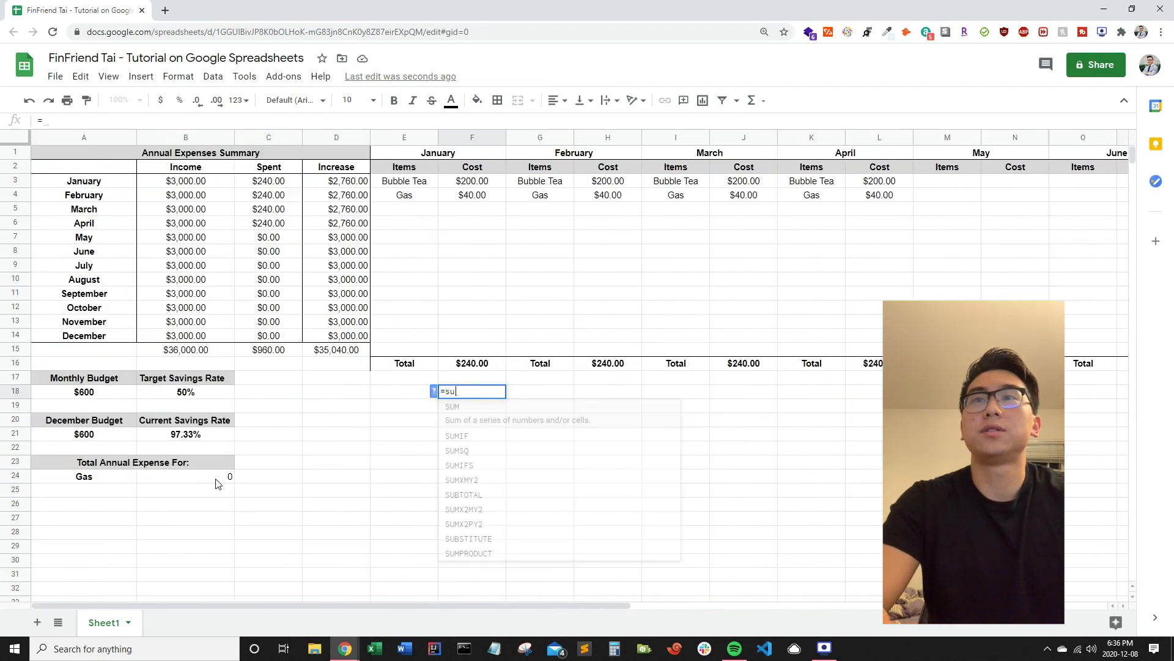
# Step: Start a SUMIF formula in F18 below January's total, with January's items E3:E15 as the range
pyautogui.write('m')
pyautogui.press('BackSpace')
pyautogui.press('BackSpace')
pyautogui.press('BackSpace')
pyautogui.press('BackSpace')
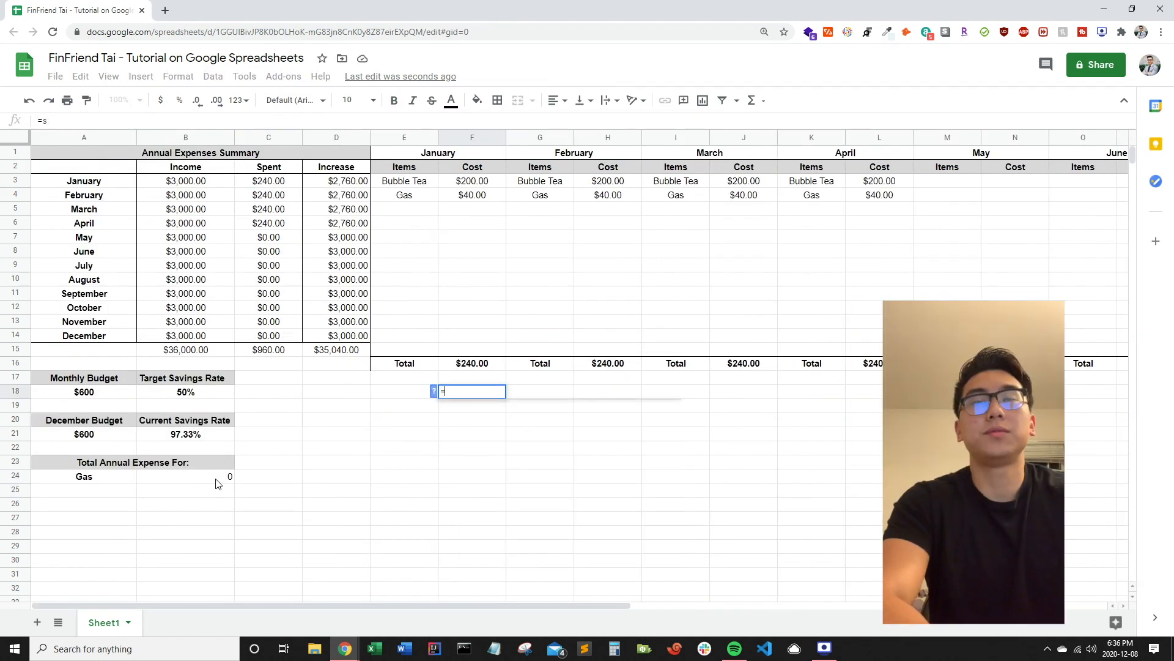
pyautogui.write('=sumif')
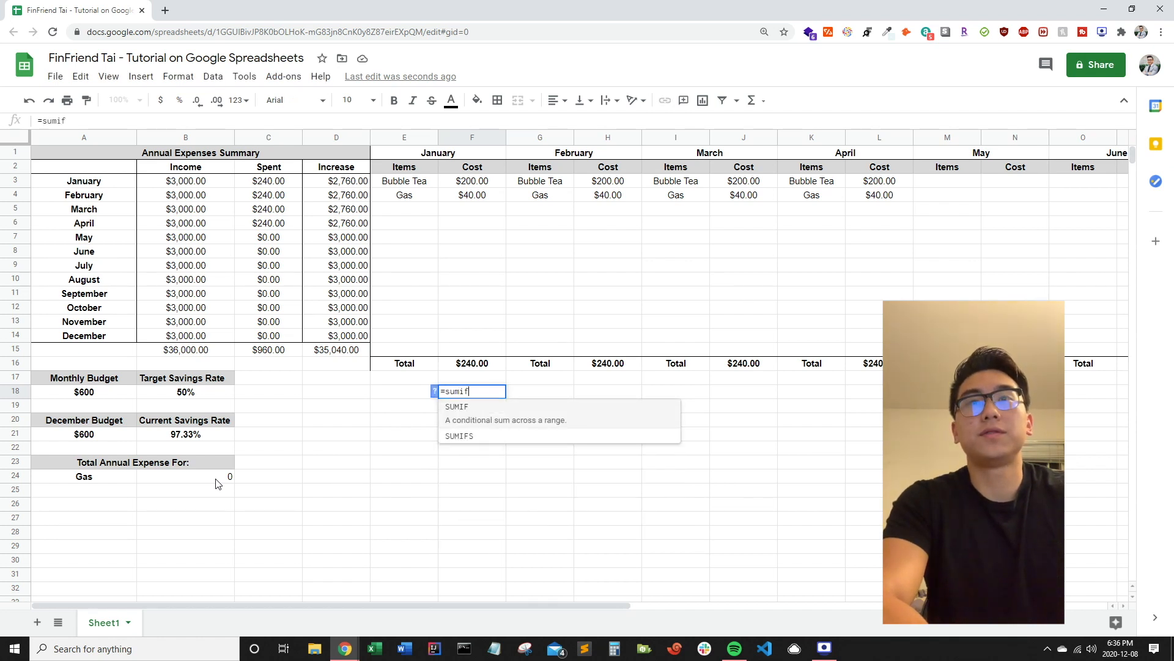
pyautogui.write('(')
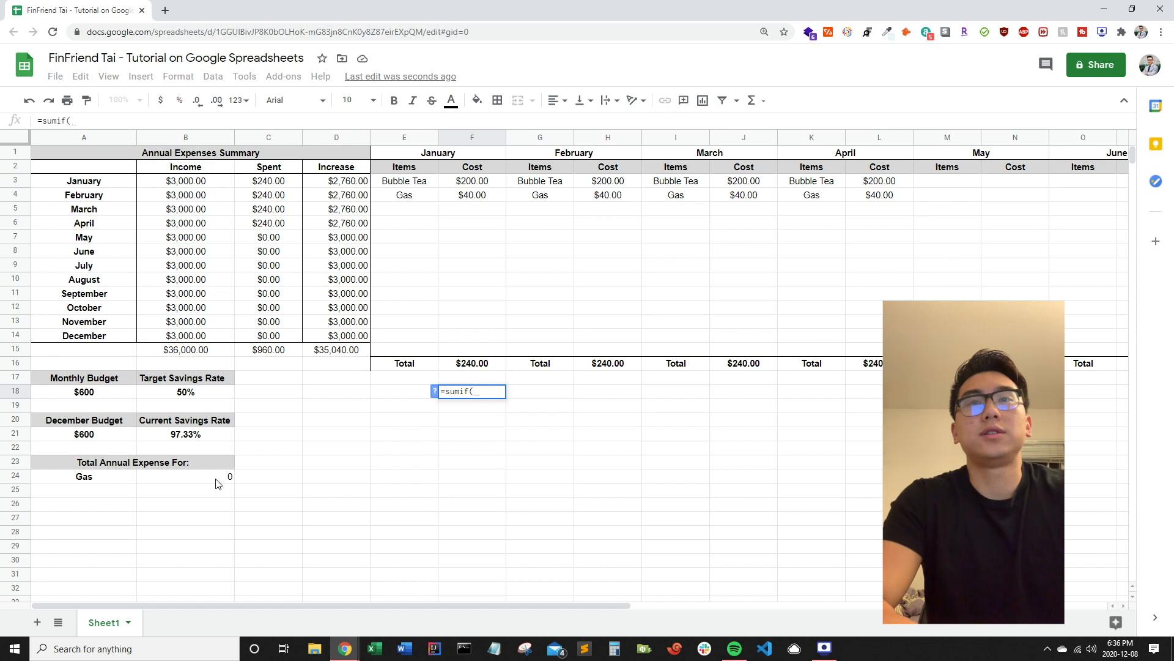
pyautogui.press('Left')
pyautogui.press('Up')
pyautogui.press('Up')
pyautogui.press('Up')
pyautogui.press('Up')
pyautogui.press('Up')
pyautogui.press('Up')
pyautogui.press('Up')
pyautogui.press('Up')
pyautogui.press('Up')
pyautogui.press('Up')
pyautogui.press('Up')
pyautogui.press('Up')
pyautogui.press('Up')
pyautogui.press('Up')
pyautogui.press('Up')
pyautogui.hotkey('shift', 'Down')
pyautogui.hotkey('shift', 'Down')
pyautogui.hotkey('shift', 'Down')
pyautogui.hotkey('shift', 'Down')
pyautogui.hotkey('shift', 'Down')
pyautogui.hotkey('shift', 'Down')
pyautogui.hotkey('shift', 'Down')
pyautogui.hotkey('shift', 'Down')
pyautogui.hotkey('shift', 'Down')
pyautogui.hotkey('shift', 'Down')
pyautogui.hotkey('shift', 'Down')
pyautogui.hotkey('shift', 'Down')
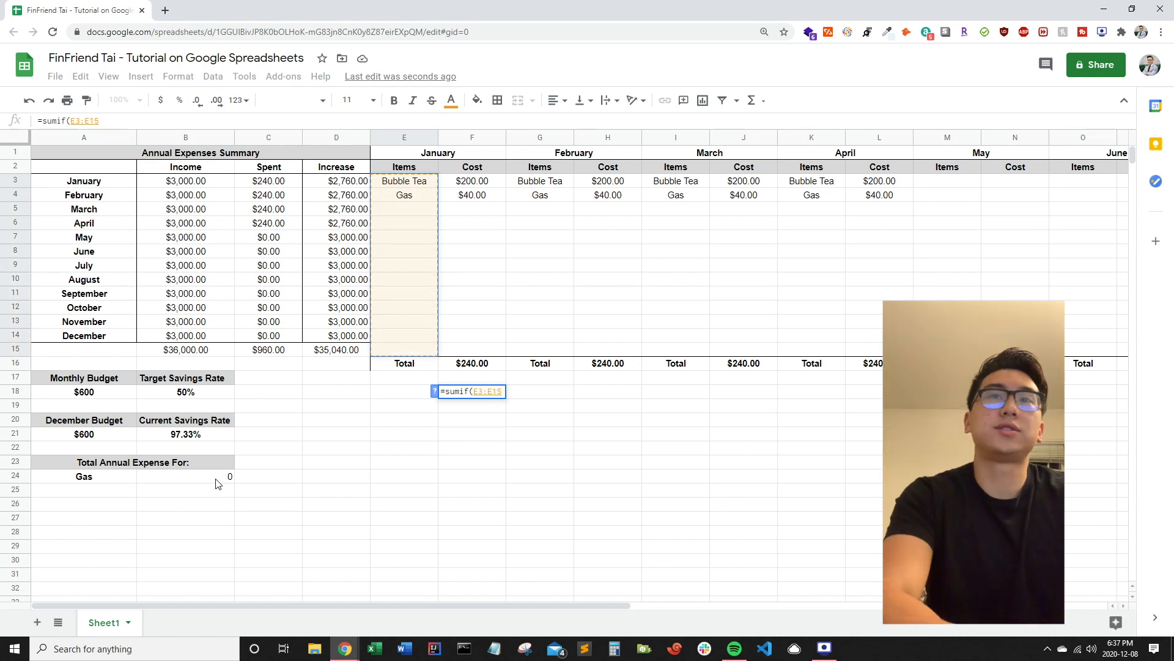
pyautogui.write(',')
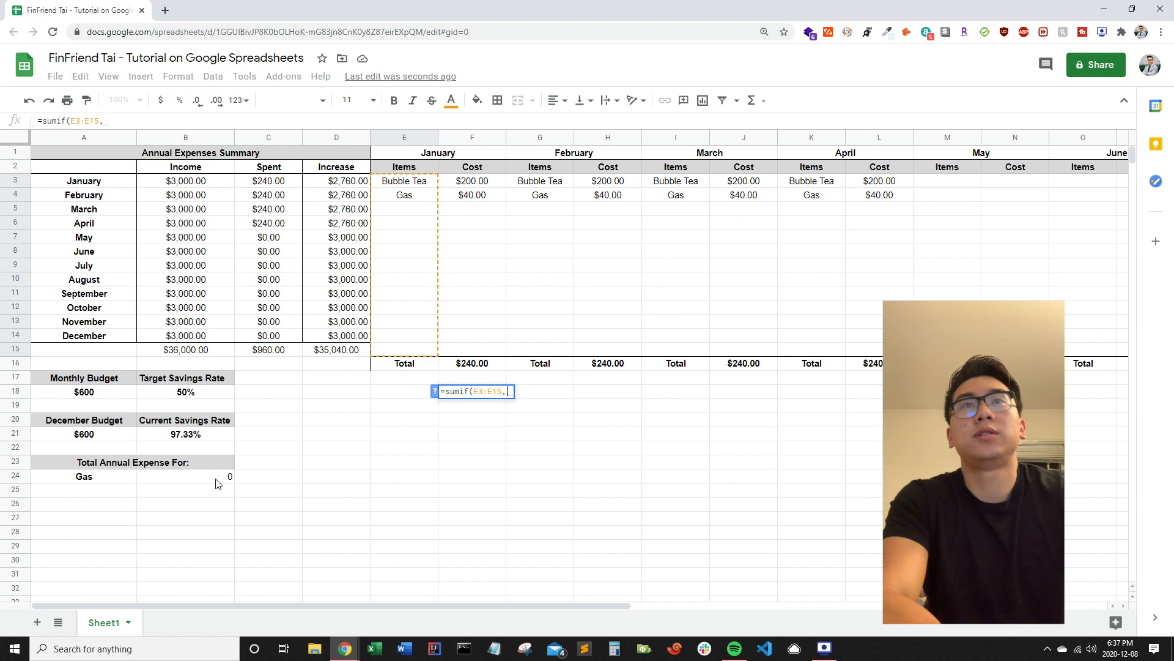
# Step: Use the Gas label in A24 as the criterion of the SUMIF formula in F18
pyautogui.press('Left')
pyautogui.press('Down')
pyautogui.press('Down')
pyautogui.press('Down')
pyautogui.press('Down')
pyautogui.press('Down')
pyautogui.press('Down')
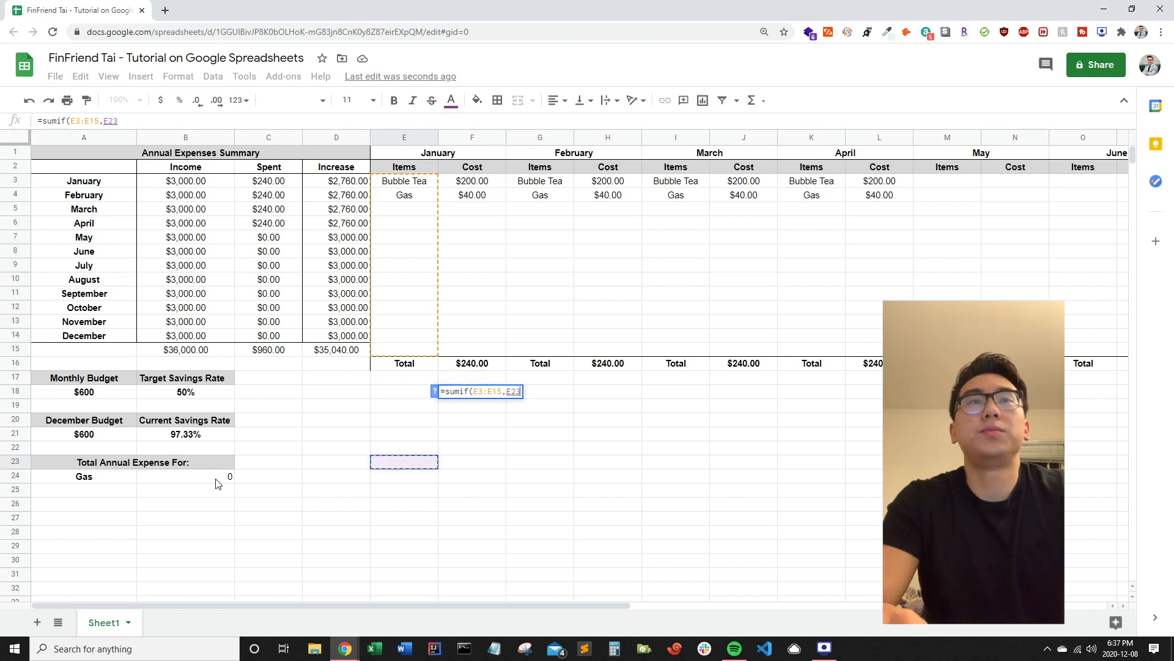
pyautogui.press('Left')
pyautogui.press('Left')
pyautogui.press('Left')
pyautogui.press('Left')
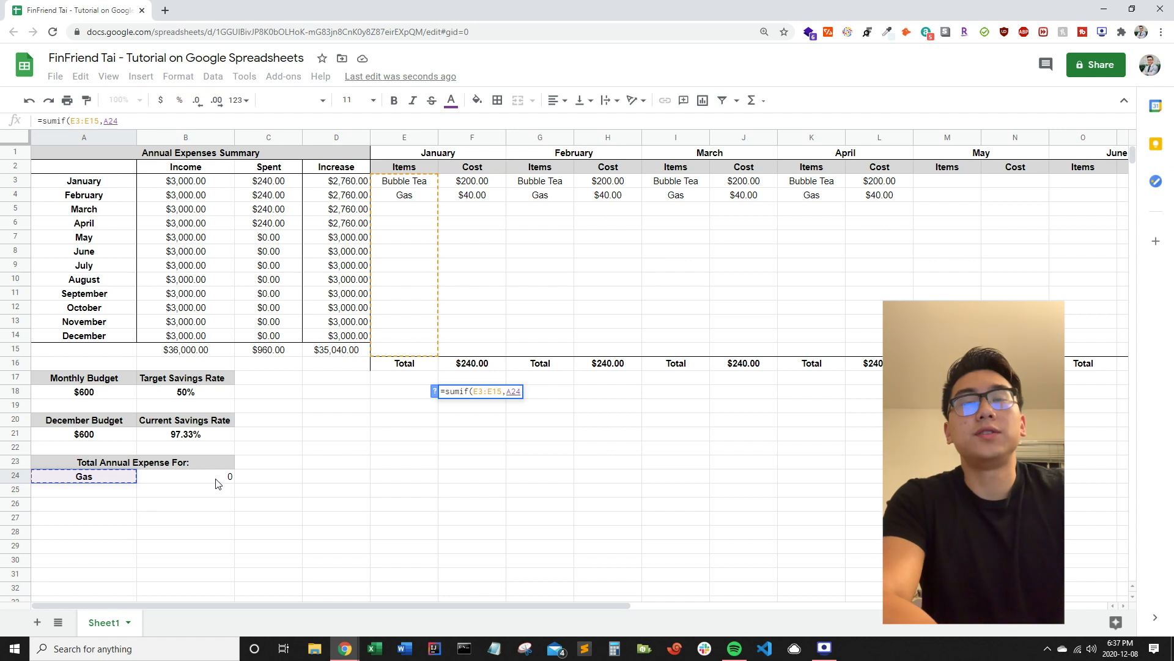
pyautogui.write(',')
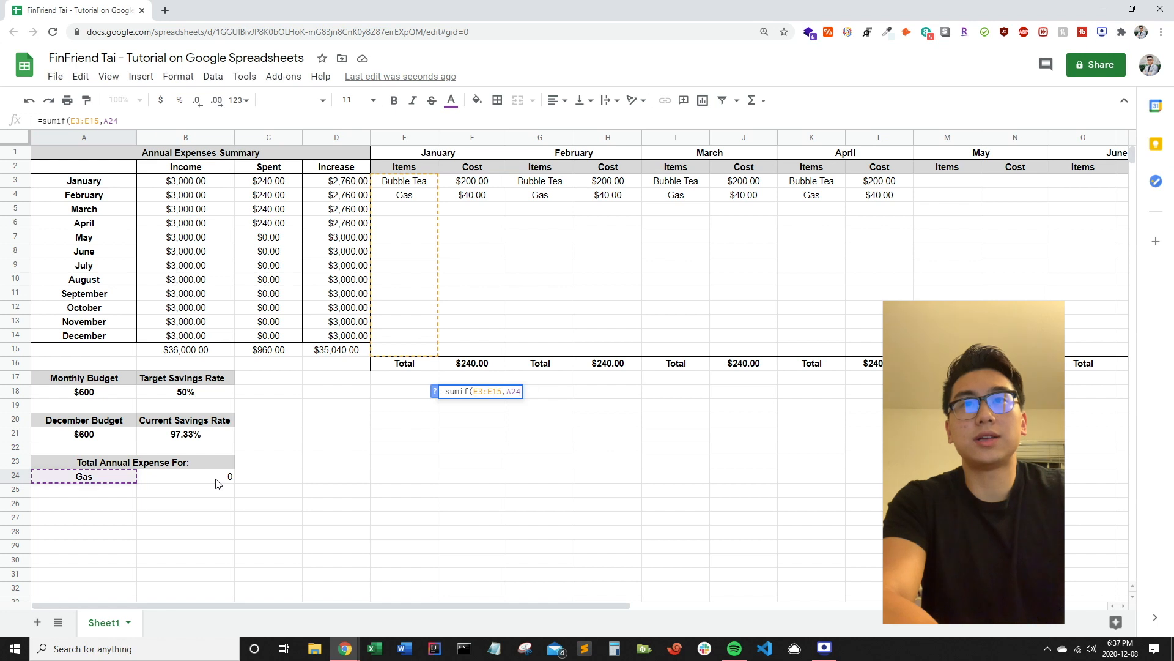
# Step: Complete the SUMIF formula in F18 with January's costs F3:F15 as the sum range
pyautogui.press('Return')
pyautogui.press('Up')
pyautogui.press('F2')
pyautogui.press('Left')
pyautogui.write(',')
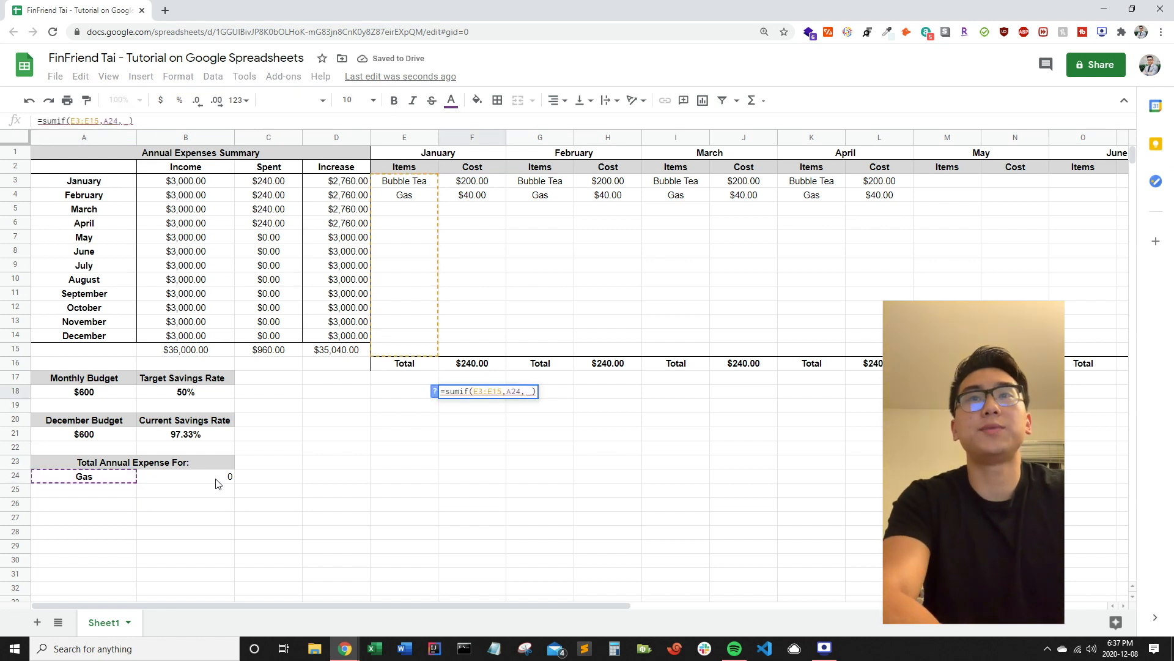
pyautogui.press('Up')
pyautogui.press('Up')
pyautogui.press('Up')
pyautogui.press('Up')
pyautogui.press('Up')
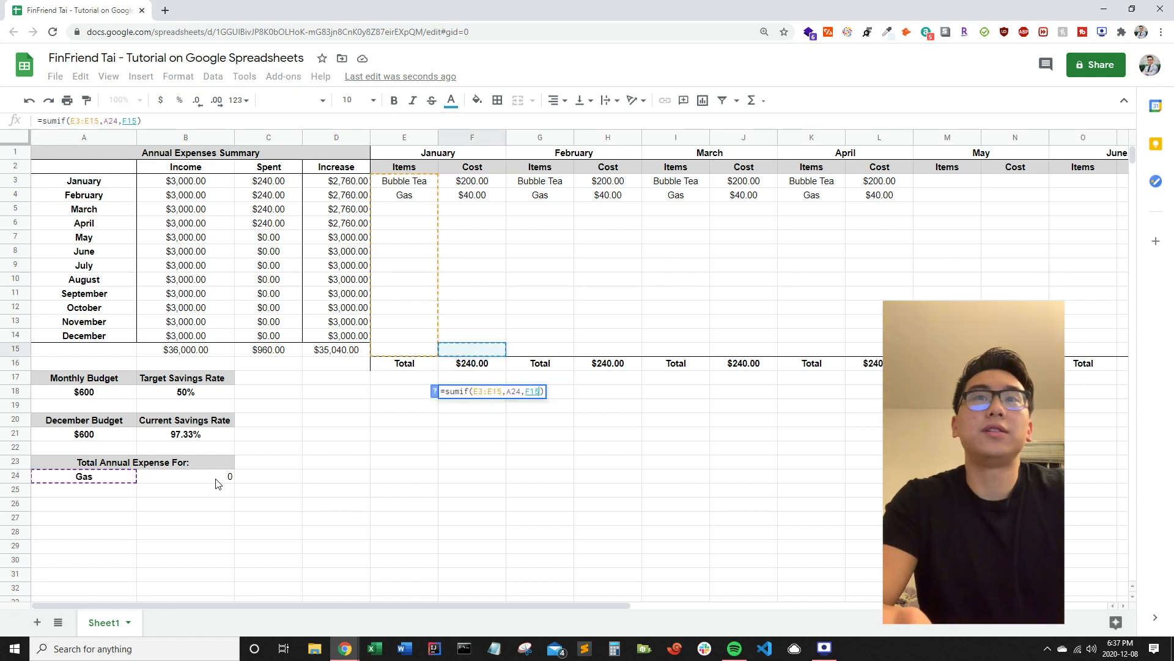
pyautogui.press('Up')
pyautogui.press('Up')
pyautogui.press('Up')
pyautogui.press('Up')
pyautogui.press('Up')
pyautogui.press('Up')
pyautogui.press('Up')
pyautogui.press('Up')
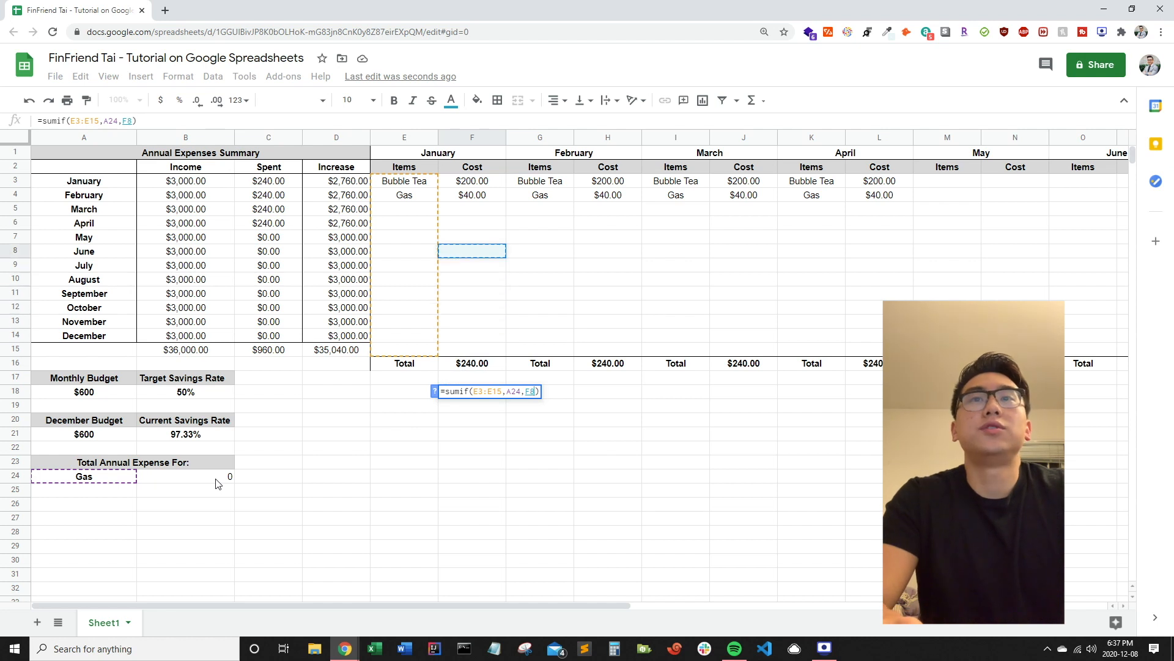
pyautogui.press('Up')
pyautogui.press('Up')
pyautogui.hotkey('shift', 'Down')
pyautogui.hotkey('shift', 'Down')
pyautogui.hotkey('shift', 'Down')
pyautogui.hotkey('shift', 'Down')
pyautogui.hotkey('shift', 'Down')
pyautogui.hotkey('shift', 'Down')
pyautogui.hotkey('shift', 'Down')
pyautogui.hotkey('shift', 'Down')
pyautogui.hotkey('shift', 'Down')
pyautogui.hotkey('shift', 'Down')
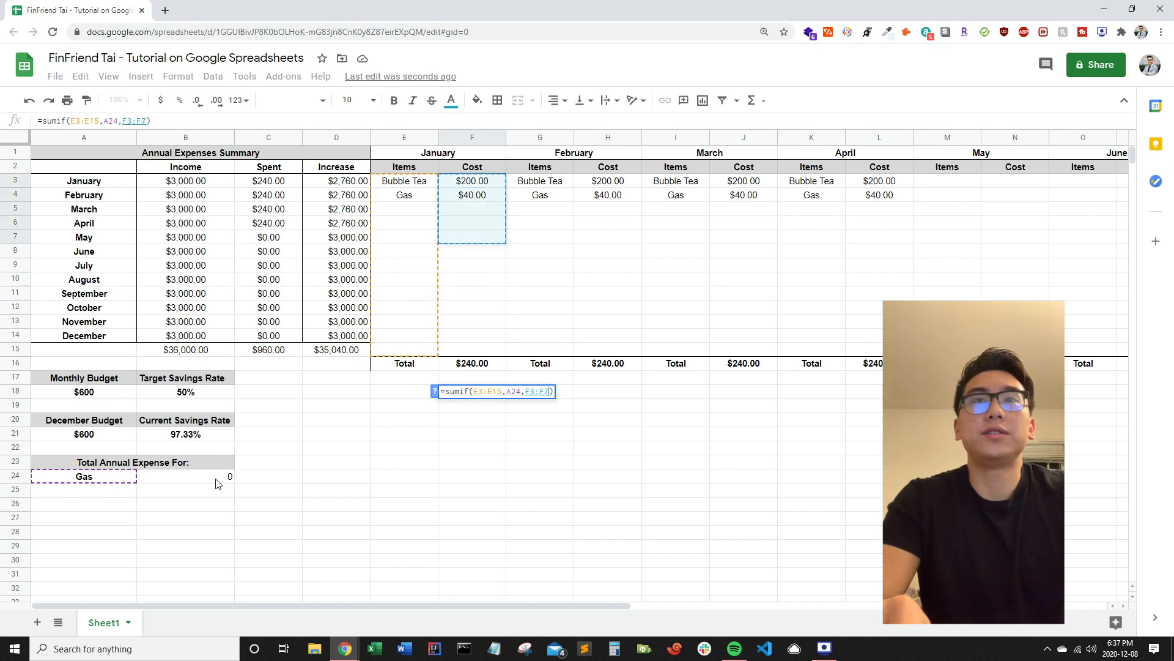
pyautogui.press('Return')
# Step: Try to copy January's SUMIF formula from F18 to the cost columns of the following months in row 18
pyautogui.press('Up')
pyautogui.press('Right')
pyautogui.press('Left')
pyautogui.press('Right')
pyautogui.press('Right')
pyautogui.hotkey('ctrl', 'v')
pyautogui.press('Right')
pyautogui.press('Right')
pyautogui.hotkey('ctrl', 'v')
pyautogui.press('Right')
pyautogui.press('Right')
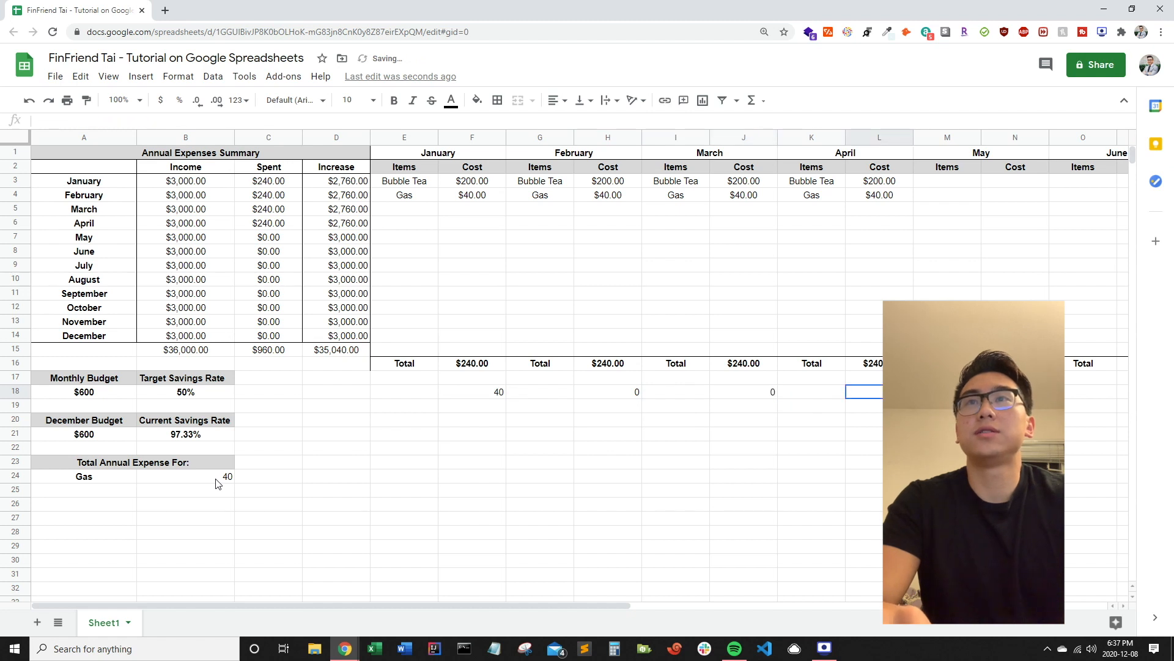
pyautogui.hotkey('ctrl', 'v')
# Step: Compare the cell references in the SUMIF formulas of F18 and H18, especially the criterion cell
pyautogui.press('Left')
pyautogui.press('Left')
pyautogui.press('Left')
pyautogui.press('Left')
pyautogui.press('Left')
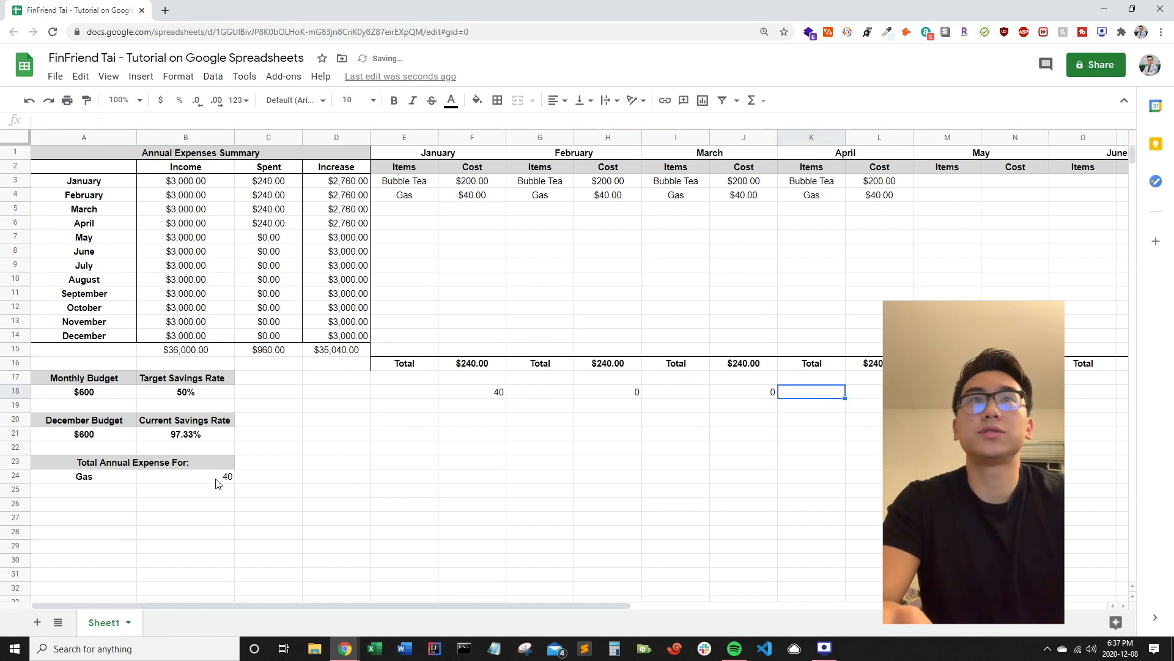
pyautogui.press('Right')
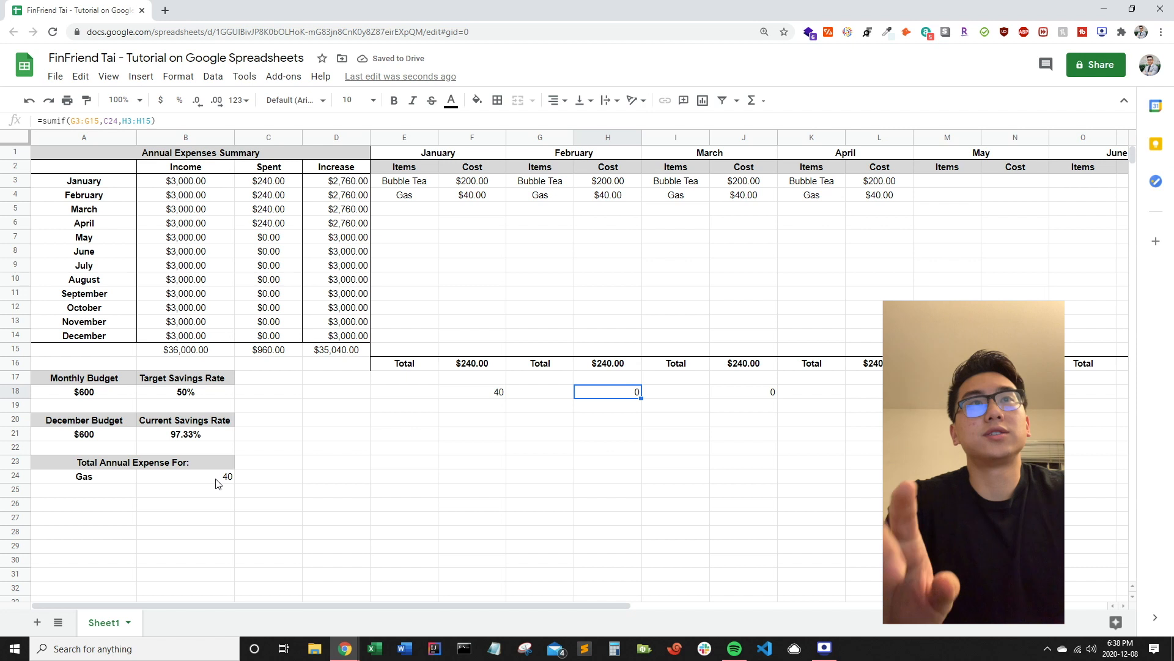
pyautogui.press('Left')
pyautogui.press('Left')
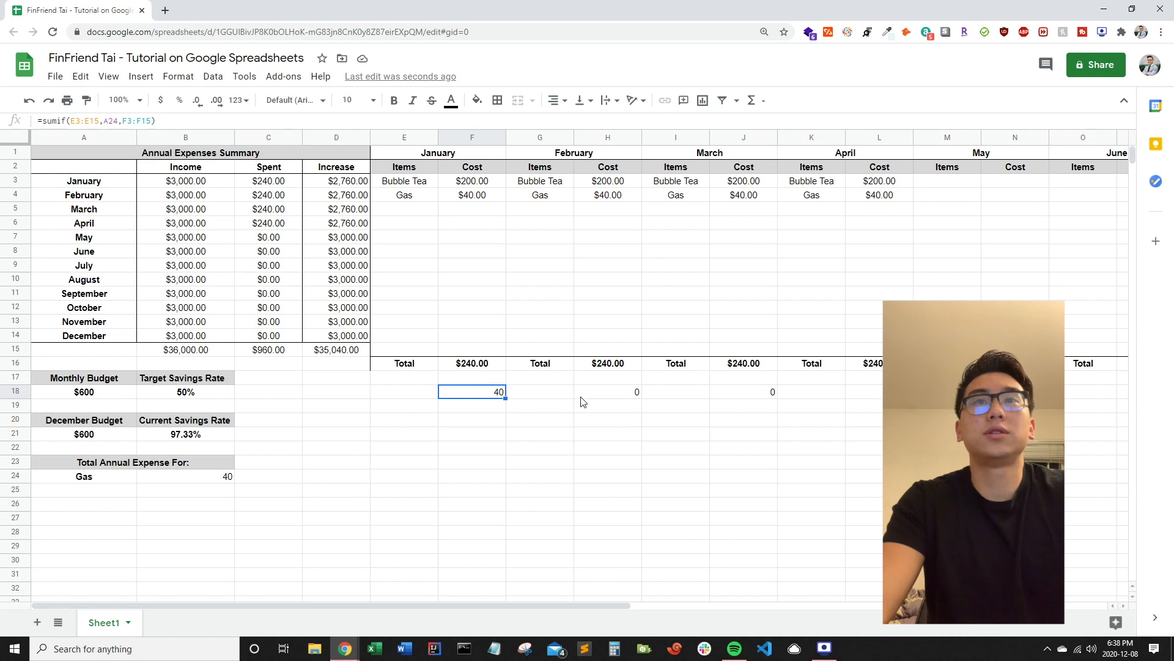
pyautogui.click(600, 394)
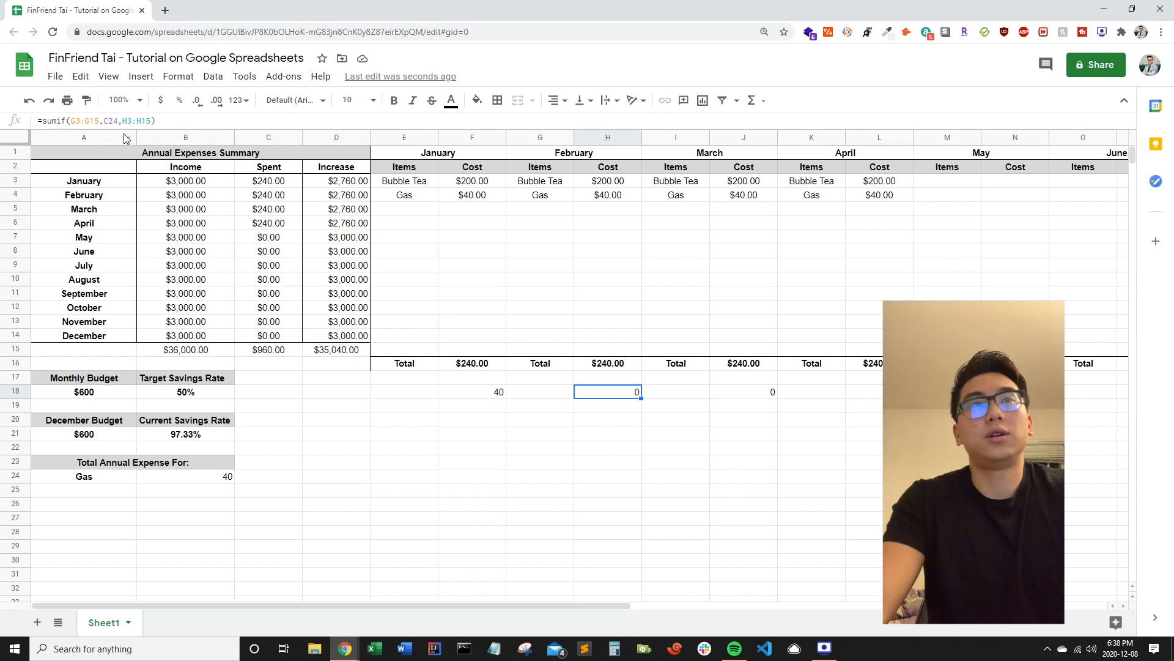
pyautogui.click(479, 387)
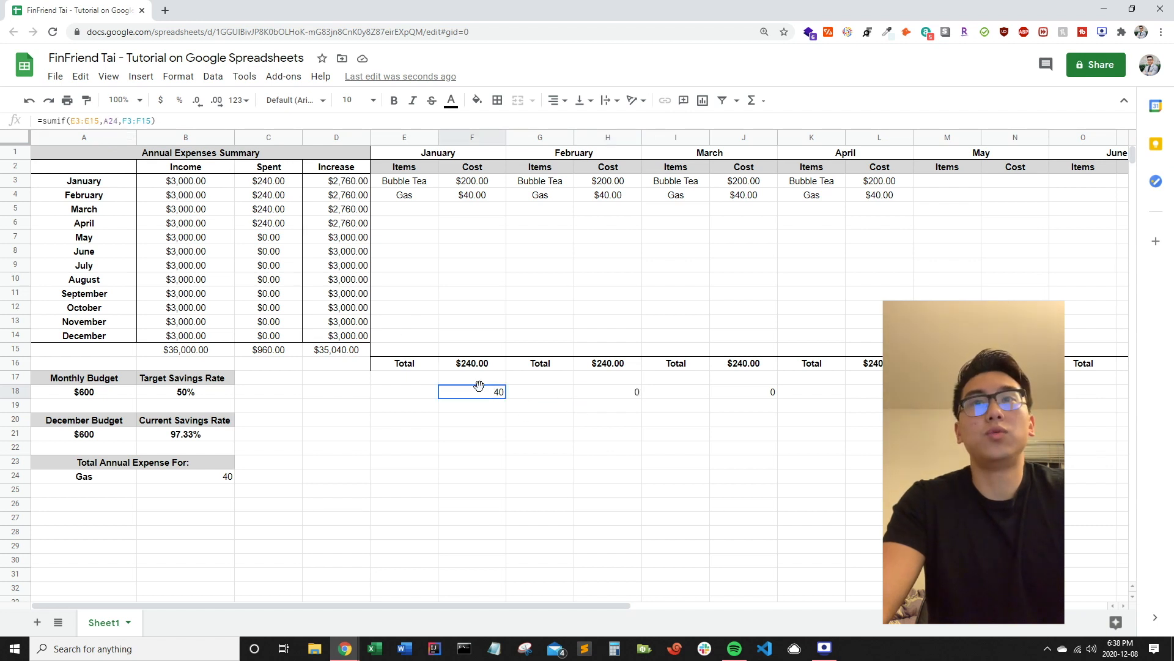
# Step: Make the criterion in F18's SUMIF formula an absolute reference, $A$24
pyautogui.doubleClick(479, 387)
pyautogui.hscroll(3, 385, 231)
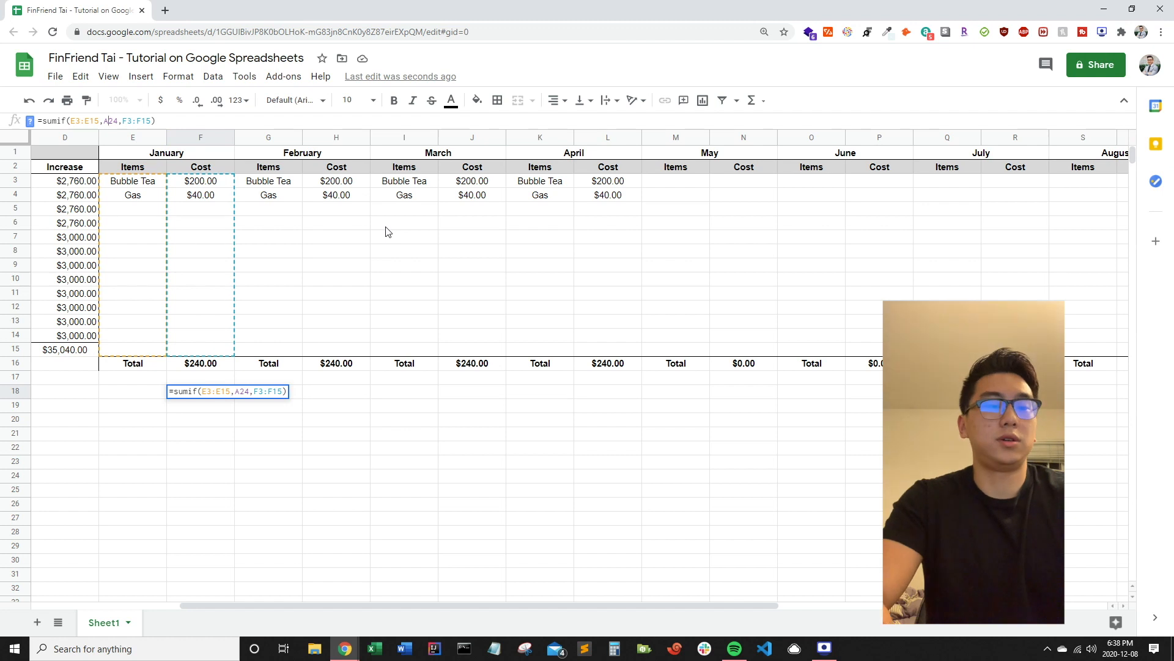
pyautogui.write('$')
pyautogui.press('Left')
pyautogui.write('$')
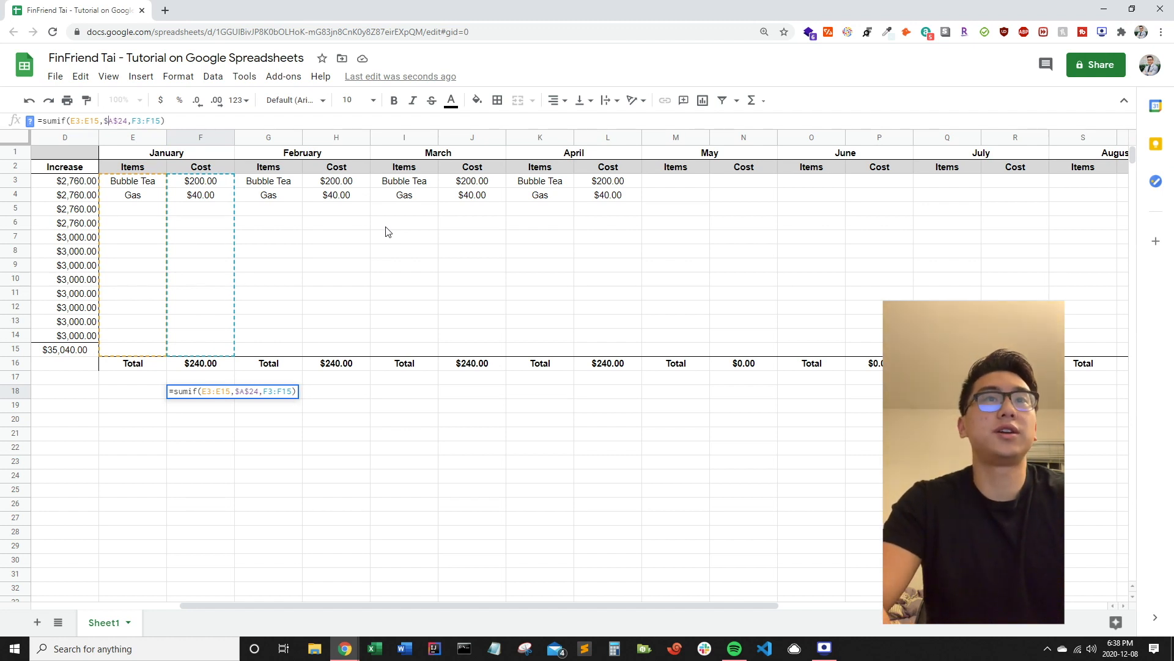
pyautogui.press('Return')
pyautogui.press('Up')
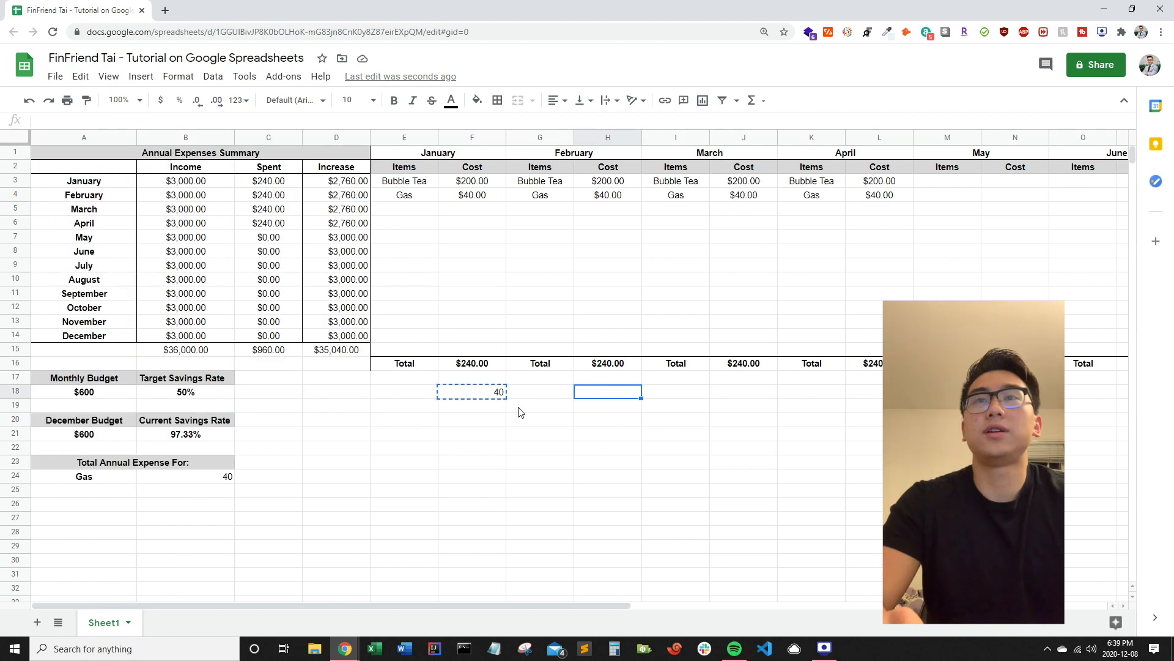
# Step: Copy the corrected SUMIF formula from F18 to H18 below February's total
pyautogui.write('=sumif(G3:G15,$A$24,H3:H15)')
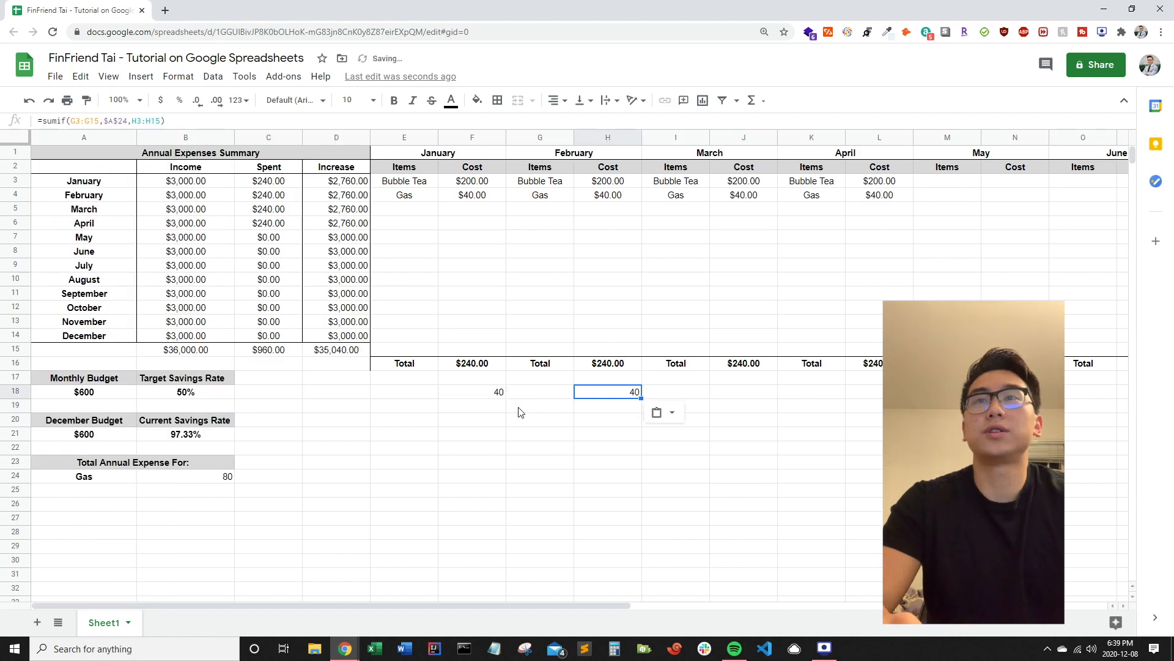
pyautogui.press('Left')
pyautogui.press('Left')
pyautogui.press('Right')
pyautogui.press('Right')
pyautogui.press('Left')
pyautogui.press('Left')
pyautogui.hotkey('shift', 'Right')
pyautogui.hotkey('shift', 'Right')
pyautogui.hotkey('ctrl', 'c')
pyautogui.press('Right')
pyautogui.press('Right')
pyautogui.press('Right')
pyautogui.press('Right')
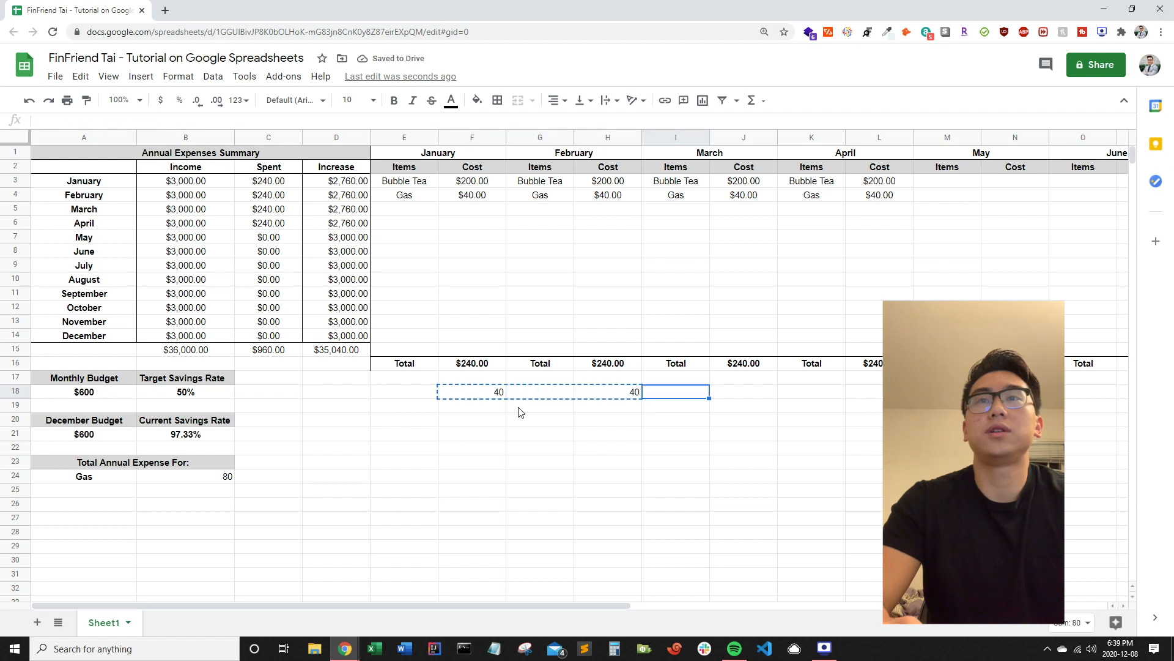
# Step: Copy E18:H18 across row 18 so every remaining month through December in AB18 has the SUMIF formula
pyautogui.press('Left')
pyautogui.press('Left')
pyautogui.press('Left')
pyautogui.press('Left')
pyautogui.press('Left')
pyautogui.hotkey('shift', 'Right')
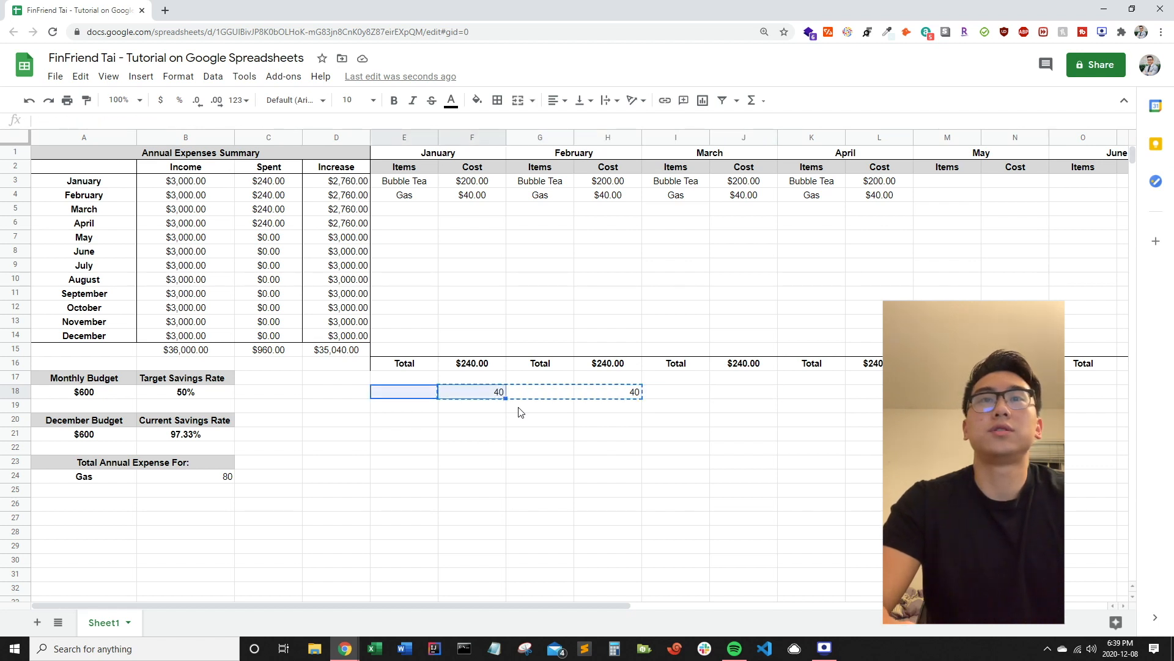
pyautogui.hotkey('shift', 'Right')
pyautogui.hotkey('shift', 'Right')
pyautogui.hotkey('ctrl', 'c')
pyautogui.hotkey('ctrl', 'v')
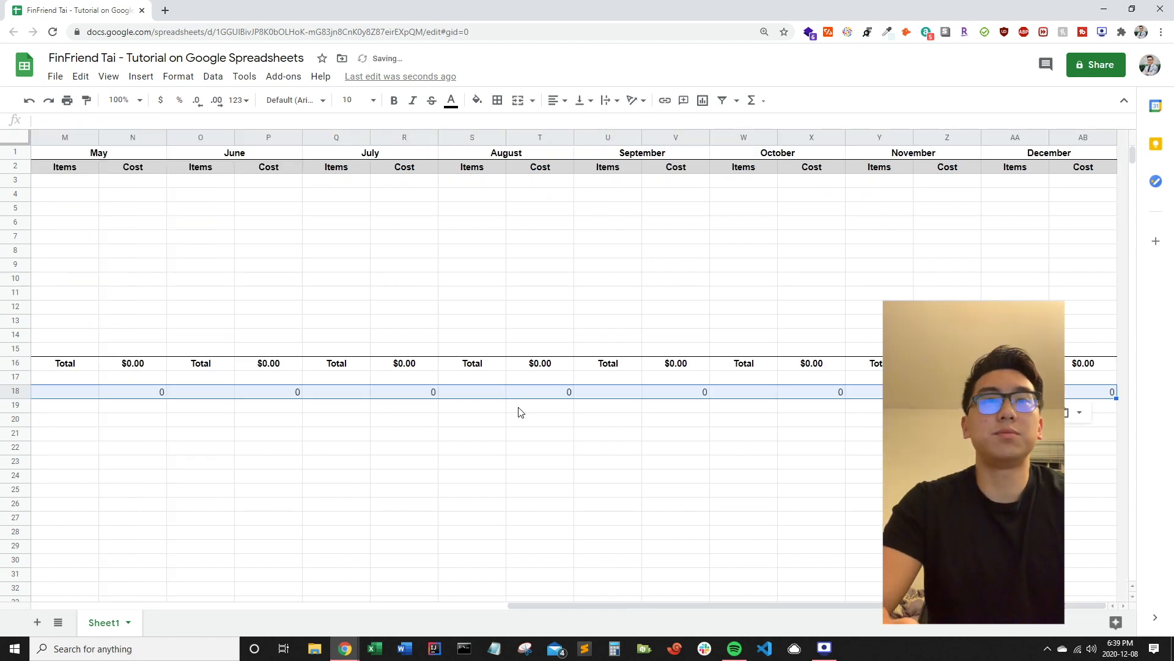
# Step: Check the copied SUMIF results in row 18 from December back to January
pyautogui.press('Left')
pyautogui.press('Left')
pyautogui.press('Left')
pyautogui.press('Left')
pyautogui.press('Left')
pyautogui.press('Left')
pyautogui.press('Left')
pyautogui.press('Left')
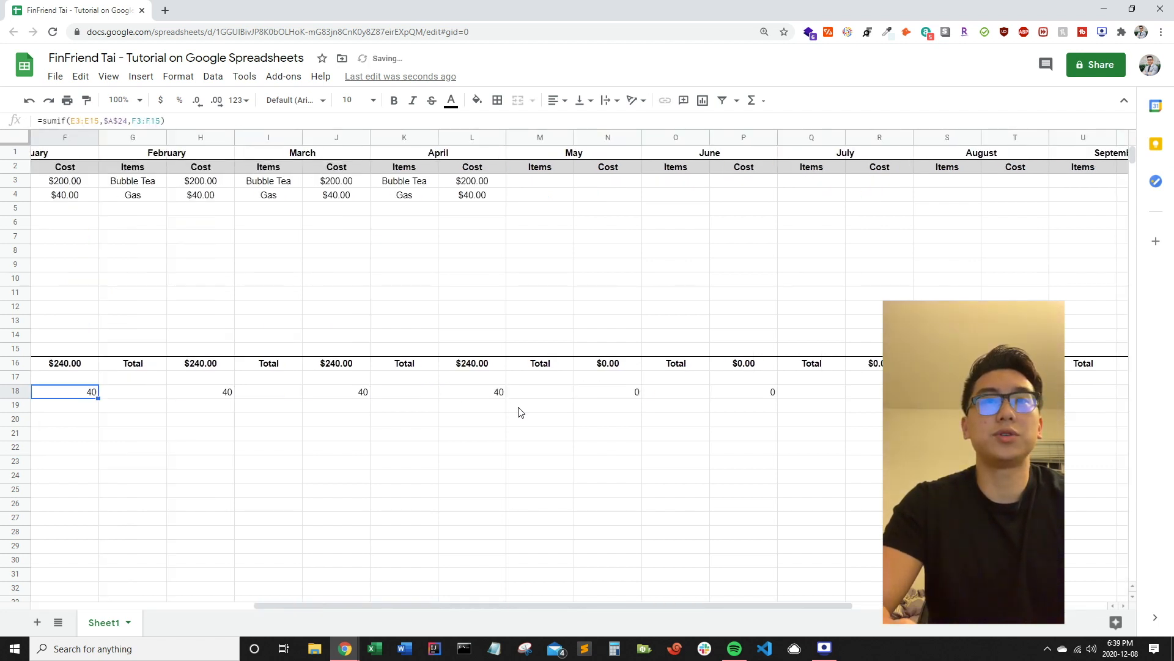
# Step: Enter the heading Mortgage in A27 below the annual expense section
pyautogui.press('Down')
pyautogui.press('Down')
pyautogui.press('Down')
pyautogui.press('Down')
pyautogui.press('Down')
pyautogui.press('Down')
pyautogui.press('Down')
pyautogui.press('Down')
pyautogui.press('Down')
pyautogui.write('Mortgage')
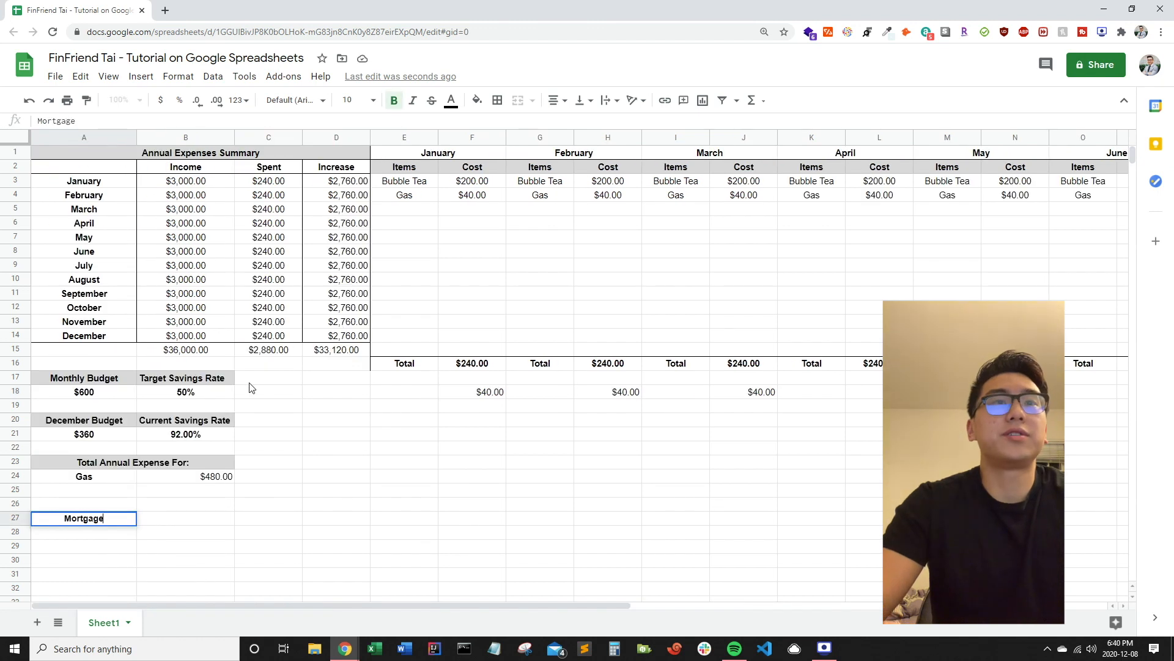
pyautogui.press('Tab')
pyautogui.press('Return')
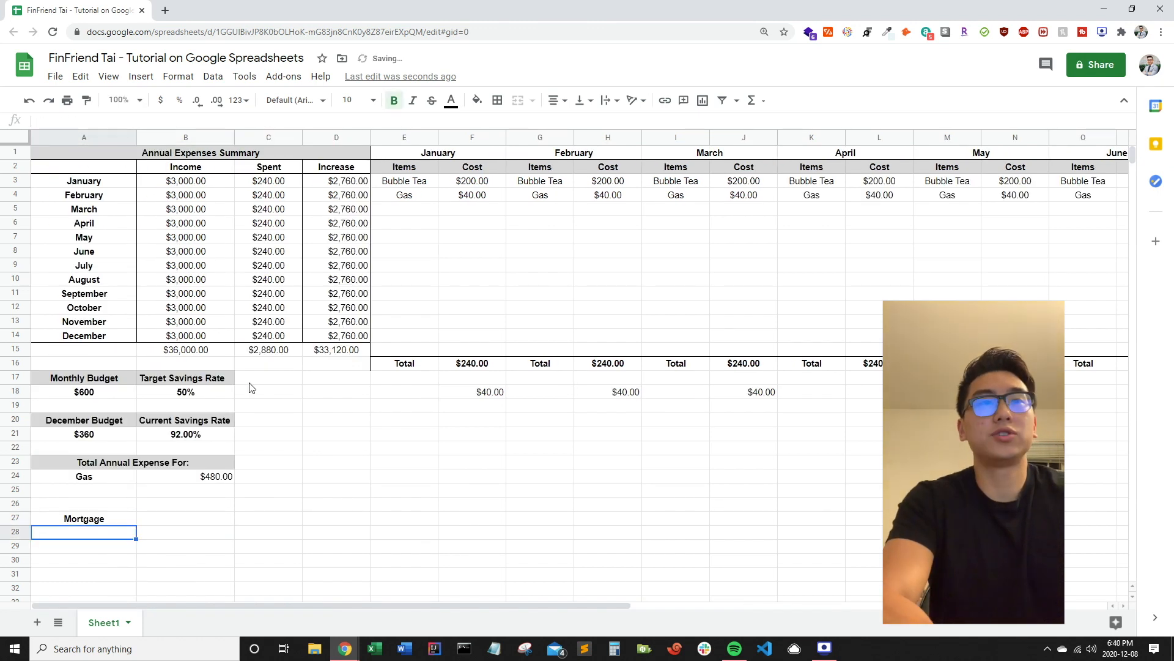
# Step: Enter the label Home Price in A28 and its value $500,000 in B28
pyautogui.write('Home Price')
pyautogui.press('Tab')
pyautogui.write('$500,000')
pyautogui.press('Return')
pyautogui.press('Left')
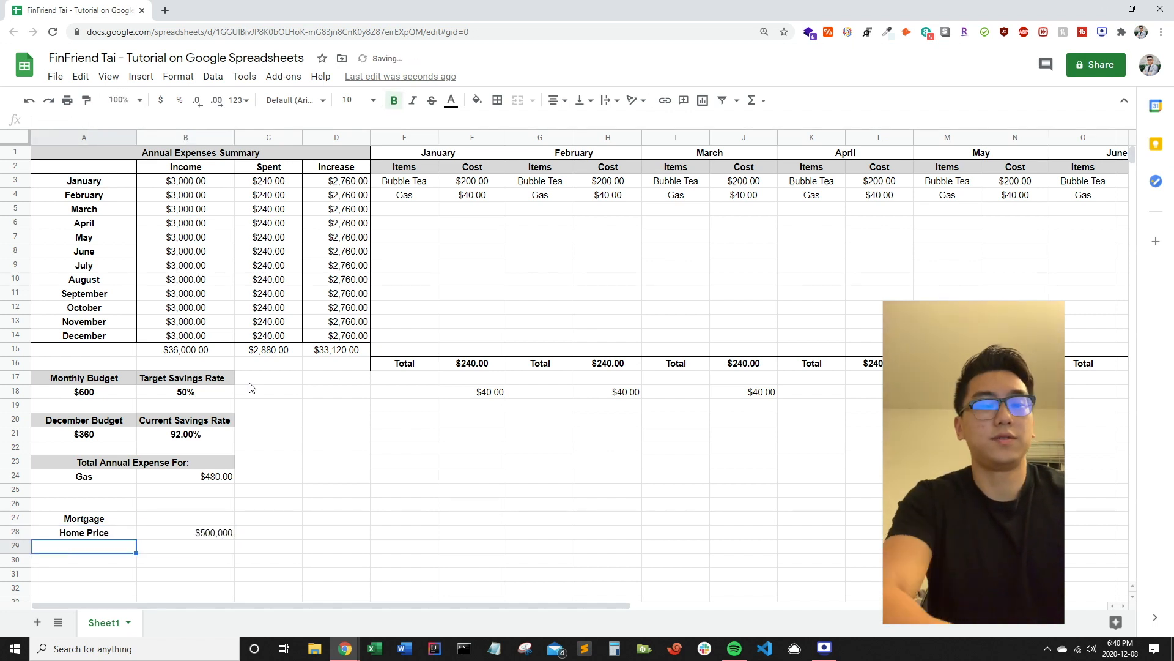
# Step: Label A29 Down Payment and calculate it in B29 as 20% of the home price with =B28*0.2
pyautogui.write('Down Payment')
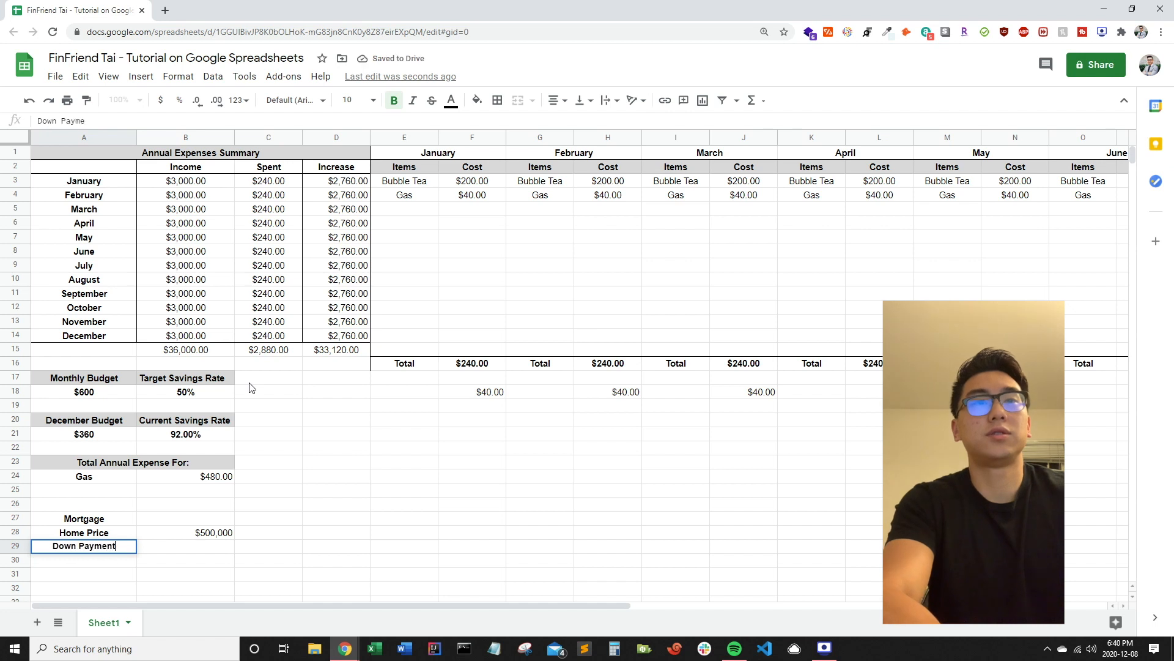
pyautogui.press('Tab')
pyautogui.write('=B28')
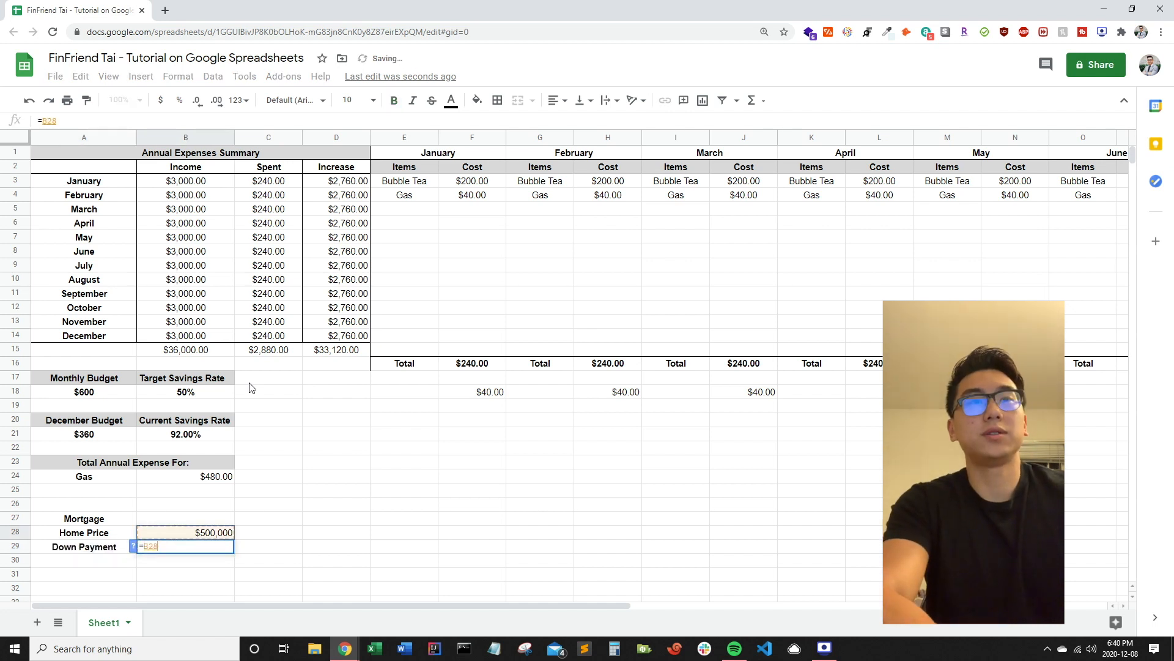
pyautogui.write('*0.2')
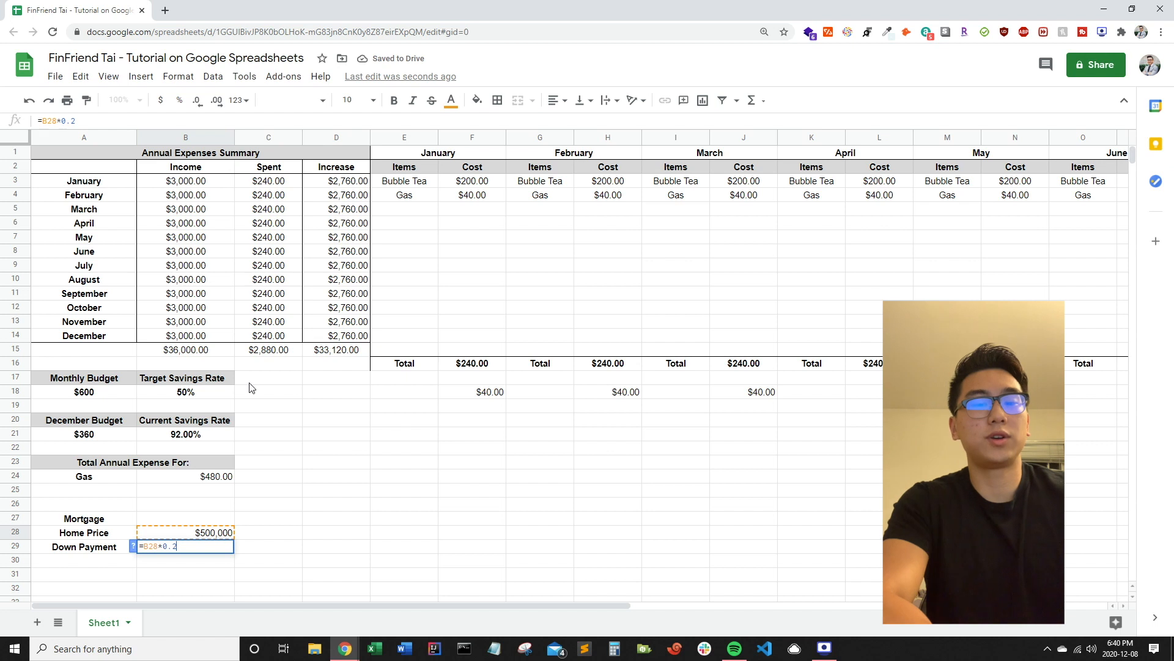
pyautogui.press('Return')
pyautogui.press('Up')
pyautogui.press('Right')
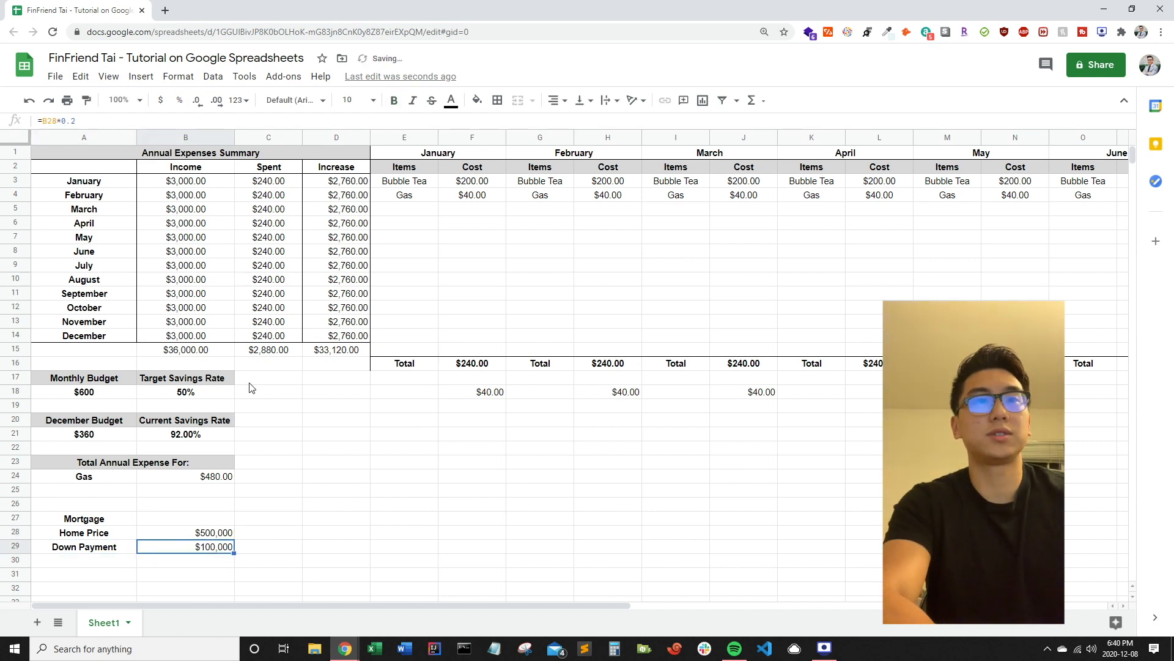
# Step: Add a top border to the Home Price row, A28:B28
pyautogui.press('Left')
pyautogui.press('Up')
pyautogui.hotkey('shift', 'Right')
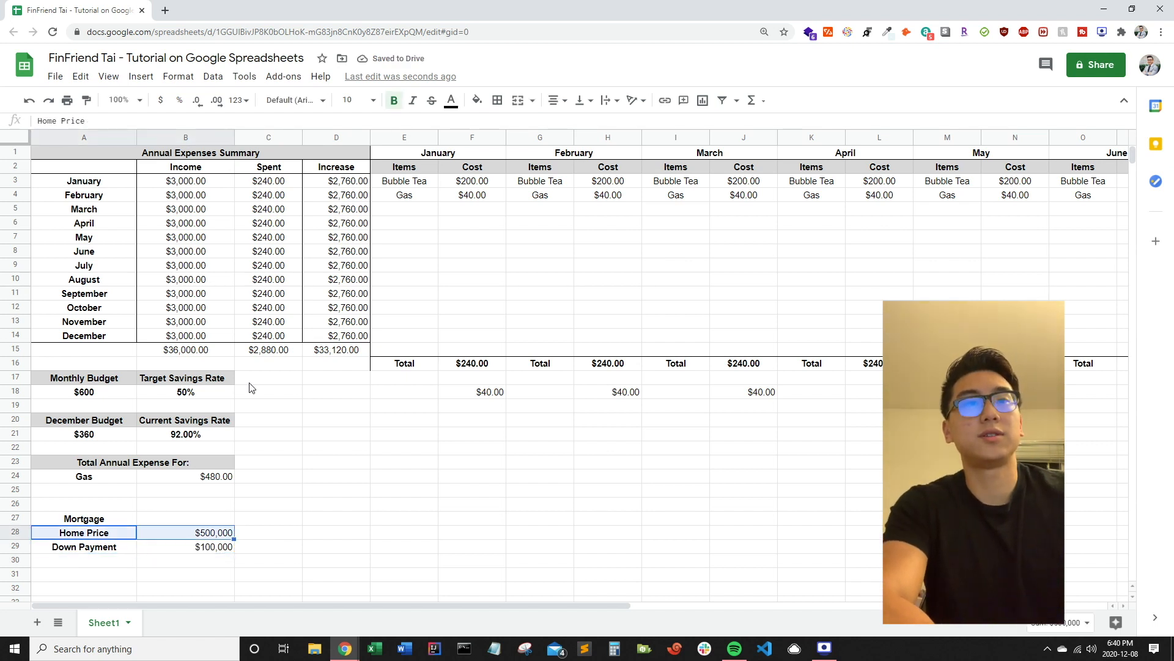
pyautogui.click(498, 100)
pyautogui.click(521, 144)
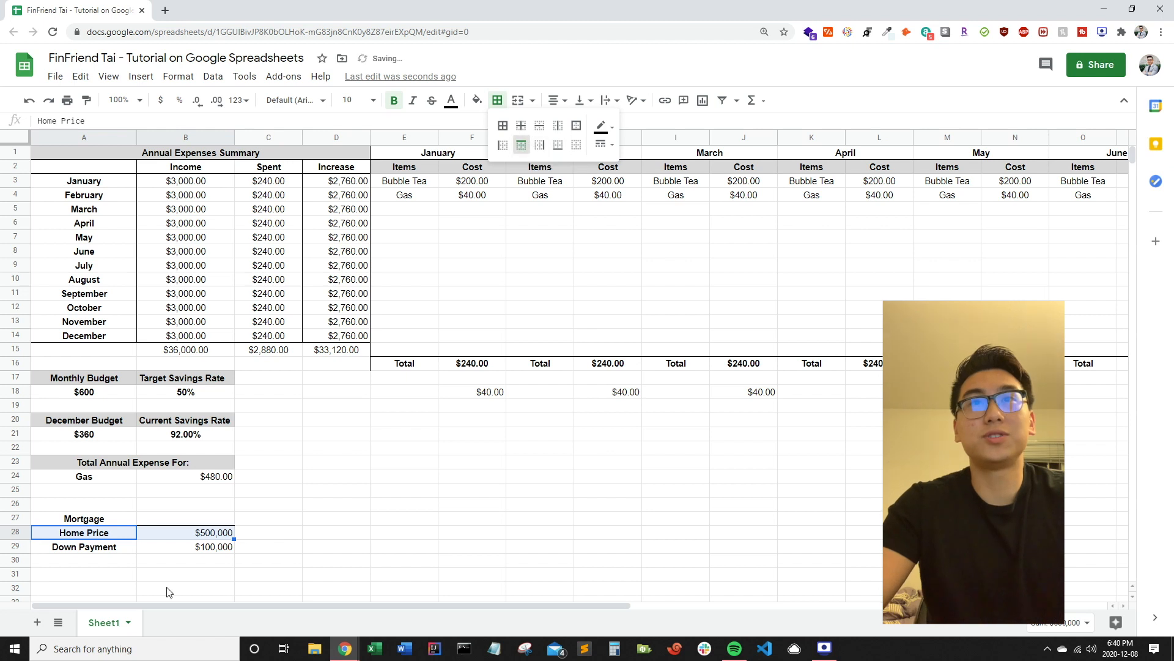
# Step: Merge A27:B27 for the Mortgage heading
pyautogui.moveTo(122, 524); pyautogui.dragTo(186, 513)
pyautogui.click(519, 99)
pyautogui.click(228, 568)
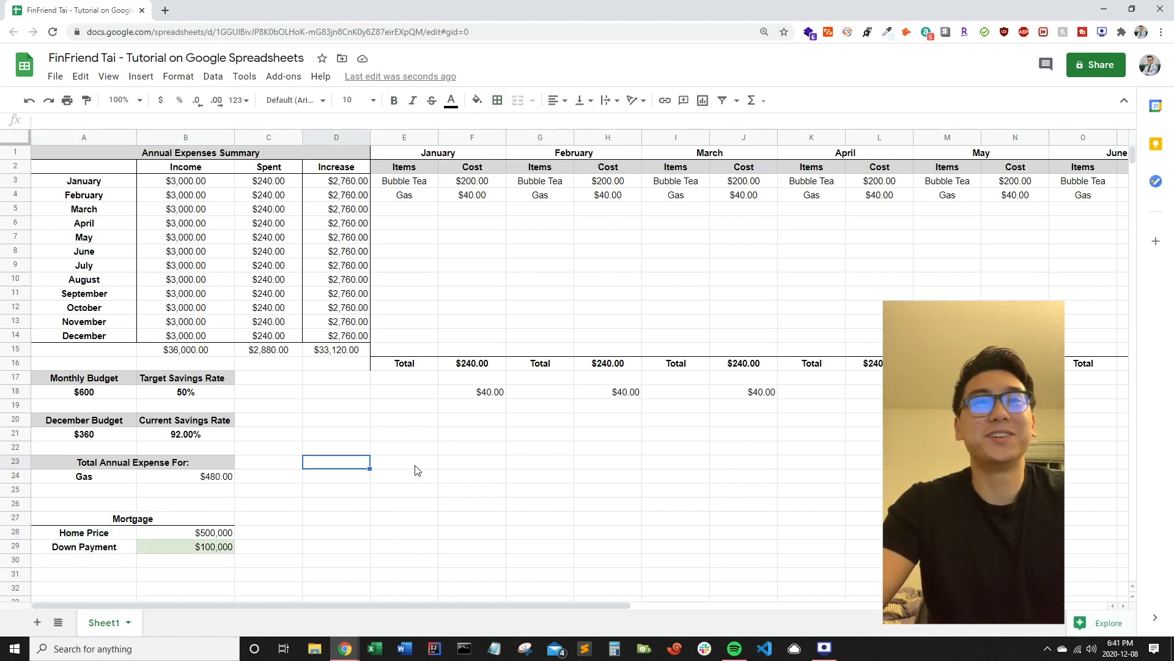
# Step: Enter a label for the named person's life savings in A30 and select B30 beside it
pyautogui.press('Down')
pyautogui.press('Down')
pyautogui.press('Down')
pyautogui.press('Down')
pyautogui.press('Down')
pyautogui.press('Down')
pyautogui.press('Down')
pyautogui.press('Down')
pyautogui.press('Down')
pyautogui.press('Down')
pyautogui.press('Left')
pyautogui.press('Left')
pyautogui.press('Left')
pyautogui.press('Up')
pyautogui.press('Up')
pyautogui.press('Up')
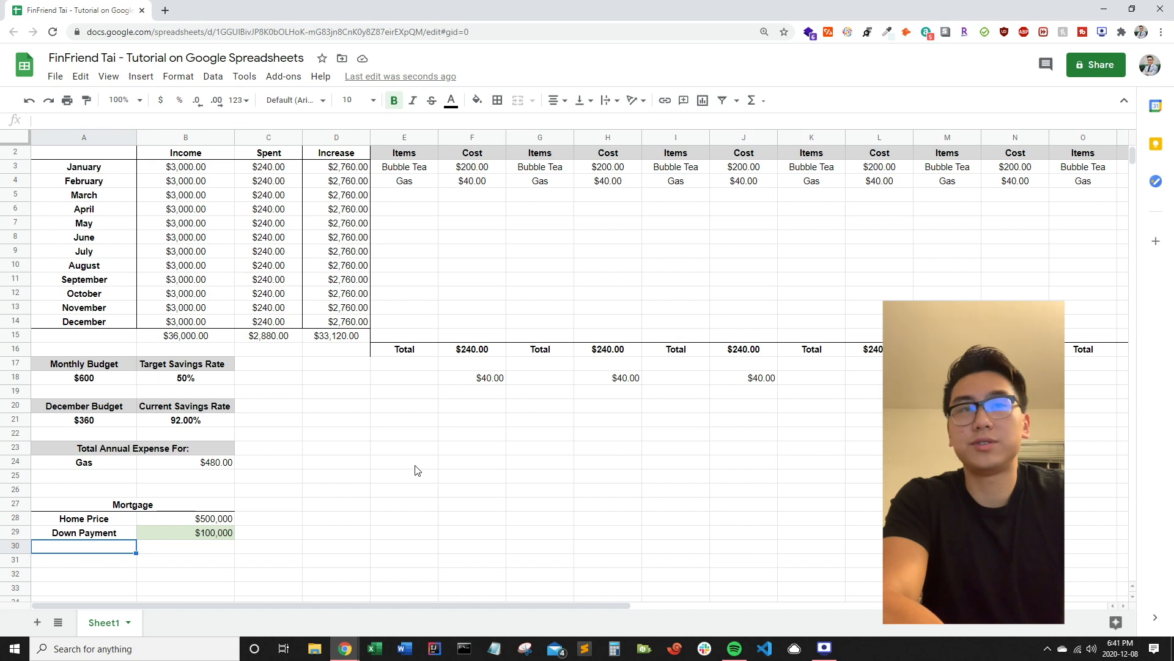
pyautogui.write('Jimmy')
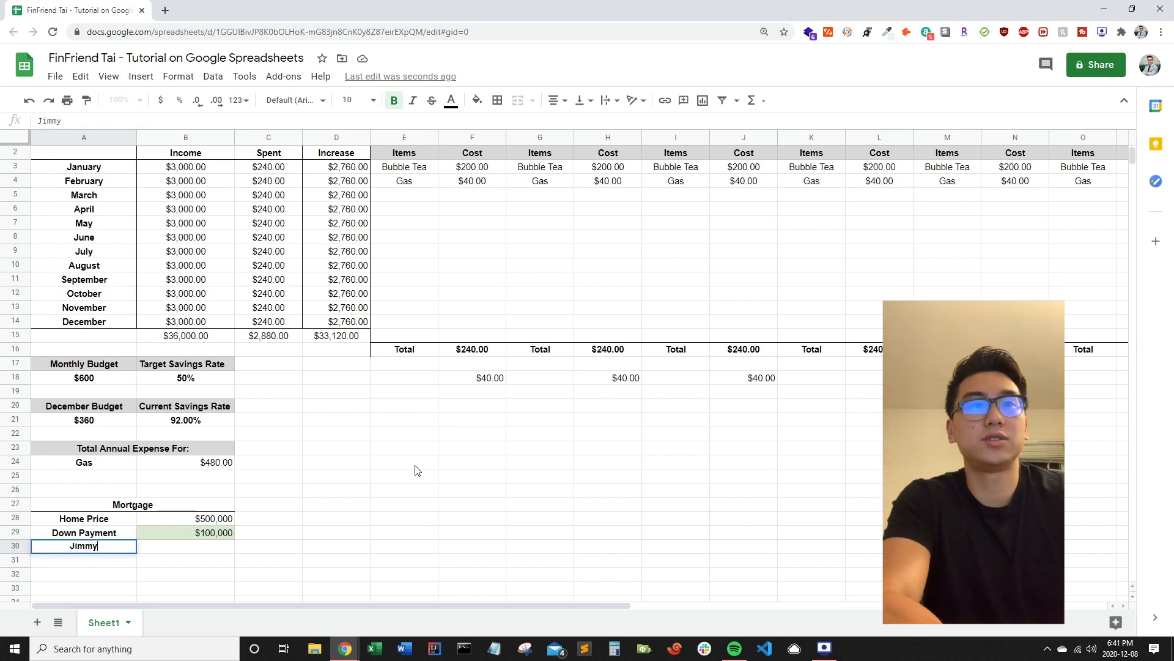
pyautogui.write("'s Lif")
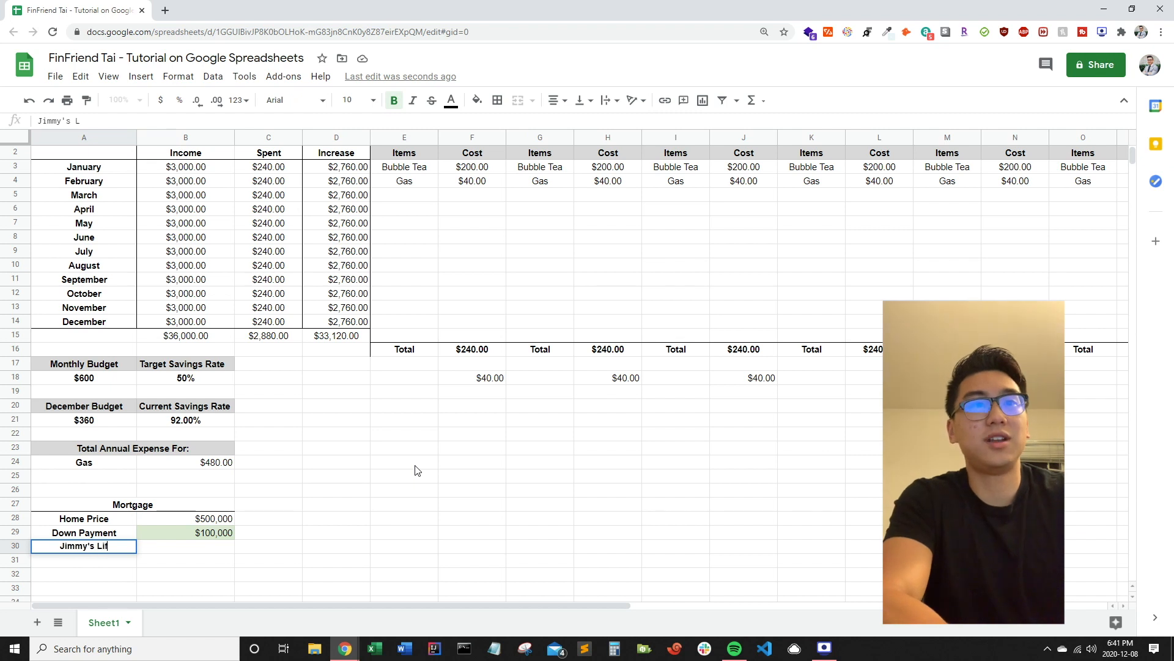
pyautogui.write('e Savings')
pyautogui.press('Return')
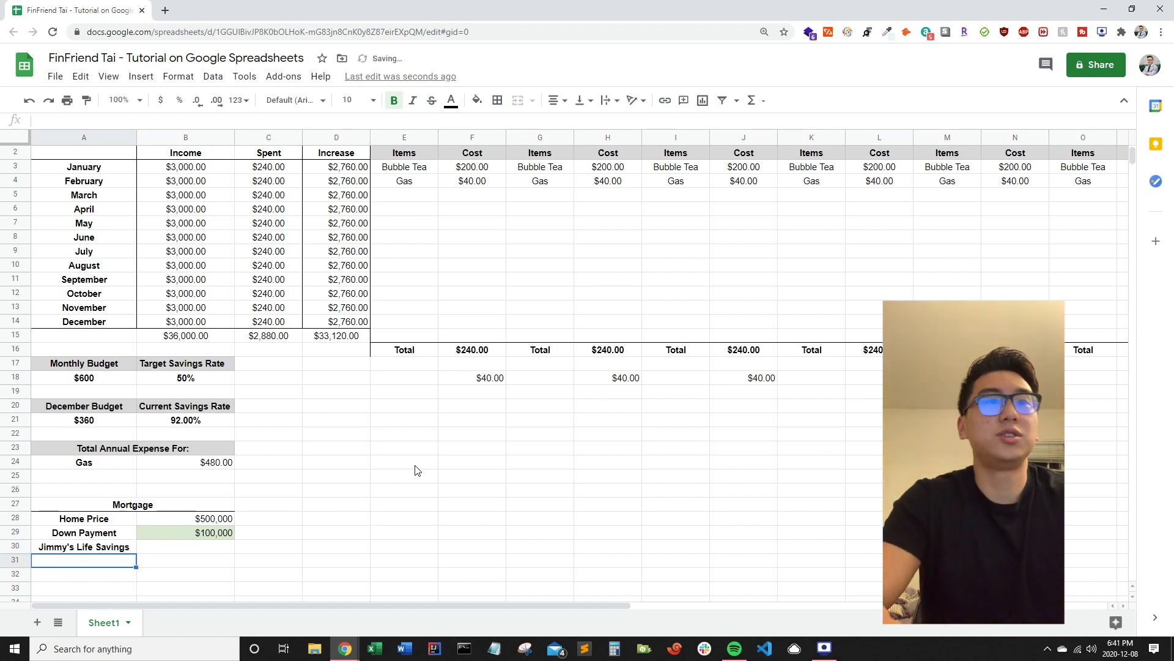
pyautogui.press('Up')
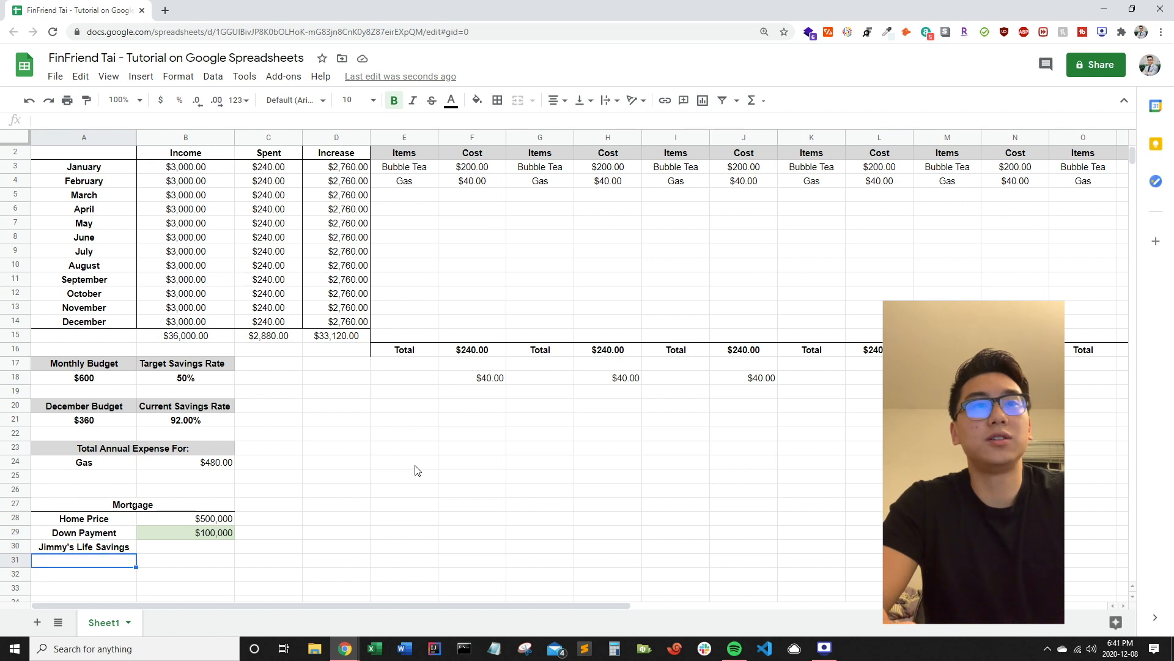
pyautogui.press('Right')
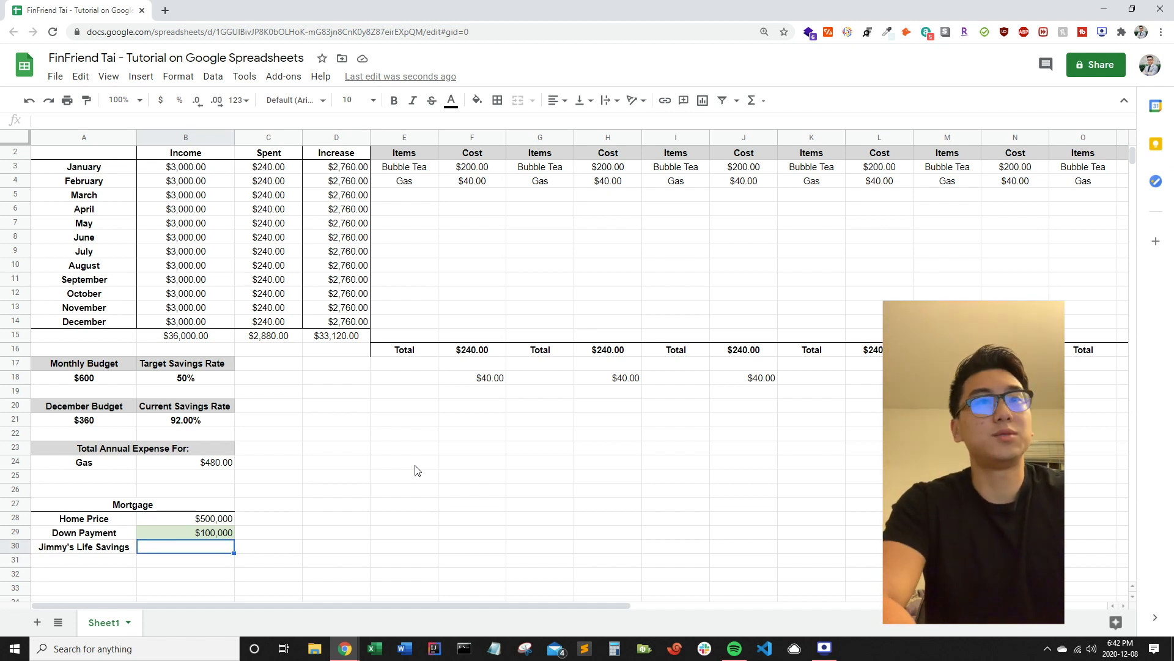
pyautogui.press('Up')
pyautogui.press('Up')
pyautogui.press('Up')
pyautogui.press('Up')
pyautogui.press('Up')
pyautogui.press('Up')
pyautogui.press('Up')
pyautogui.press('Up')
pyautogui.press('Up')
pyautogui.press('Up')
pyautogui.press('Up')
pyautogui.press('Up')
pyautogui.press('Up')
pyautogui.press('Up')
pyautogui.press('Up')
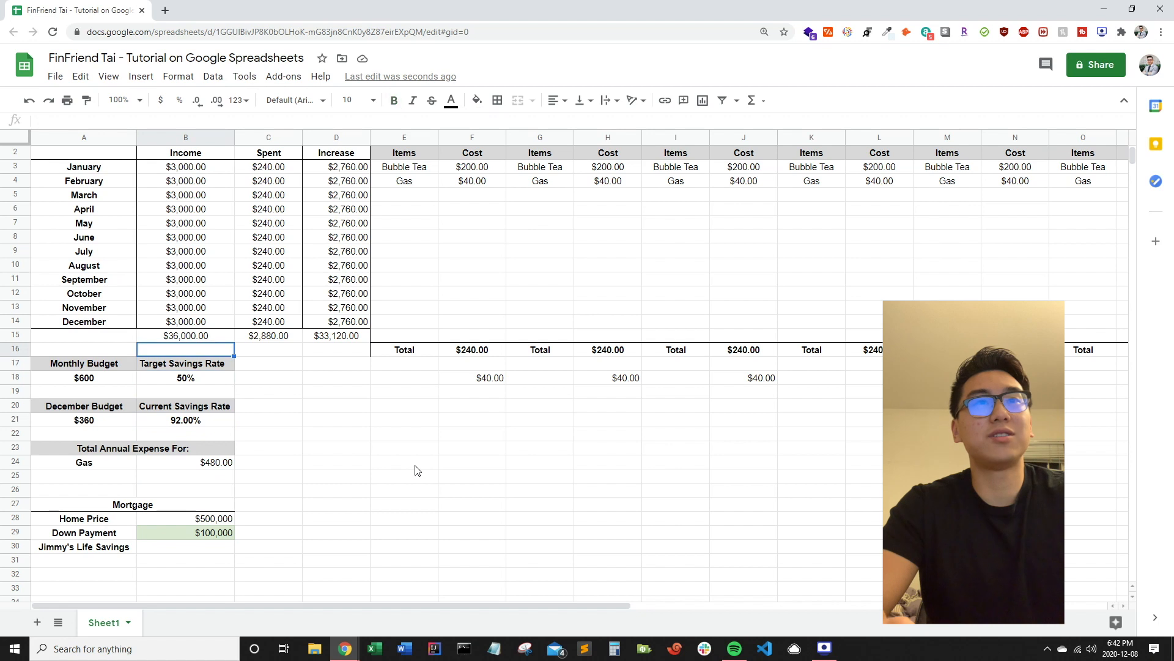
pyautogui.press('Down')
pyautogui.press('Down')
pyautogui.press('Down')
pyautogui.press('Down')
pyautogui.press('Down')
pyautogui.press('Down')
pyautogui.press('Down')
pyautogui.press('Down')
pyautogui.press('Down')
pyautogui.press('Down')
pyautogui.press('Down')
pyautogui.press('Down')
pyautogui.press('Down')
pyautogui.press('Down')
pyautogui.press('Down')
pyautogui.press('Down')
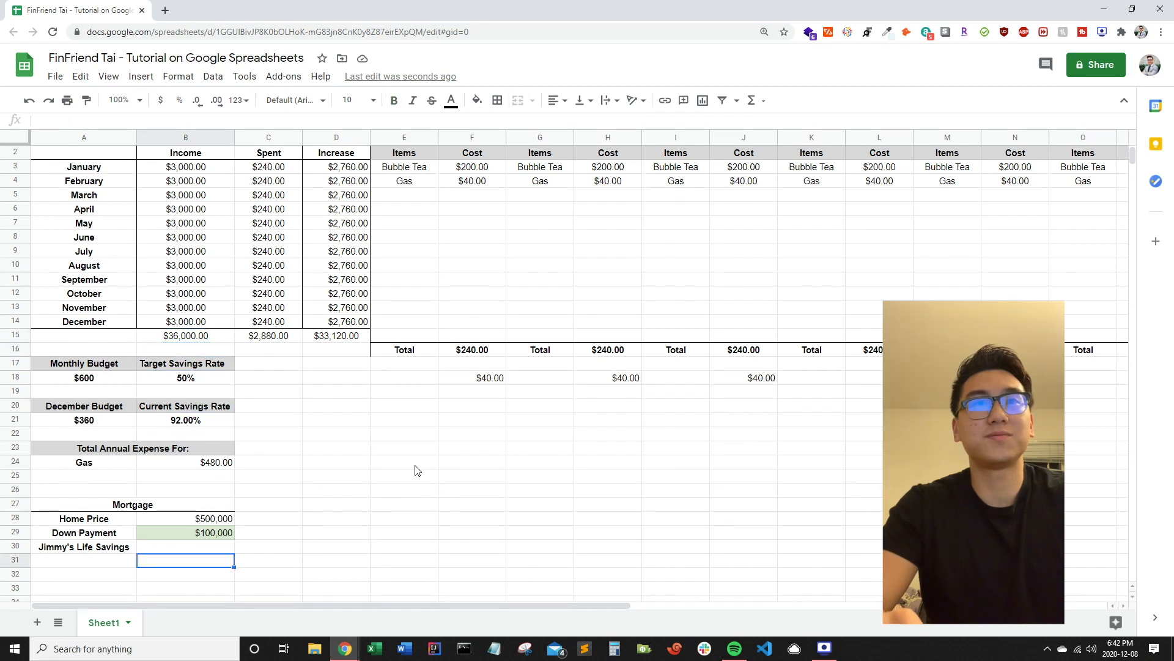
pyautogui.press('Right')
pyautogui.press('Up')
pyautogui.press('Up')
pyautogui.press('Up')
pyautogui.press('Up')
pyautogui.press('Up')
pyautogui.press('Up')
pyautogui.press('Up')
pyautogui.press('Up')
pyautogui.press('Up')
pyautogui.press('Up')
pyautogui.press('Up')
pyautogui.press('Up')
pyautogui.press('Down')
pyautogui.press('Down')
pyautogui.press('Down')
pyautogui.press('Down')
pyautogui.press('Down')
pyautogui.press('Down')
pyautogui.press('Down')
pyautogui.press('Down')
pyautogui.press('Down')
pyautogui.press('Down')
pyautogui.press('Down')
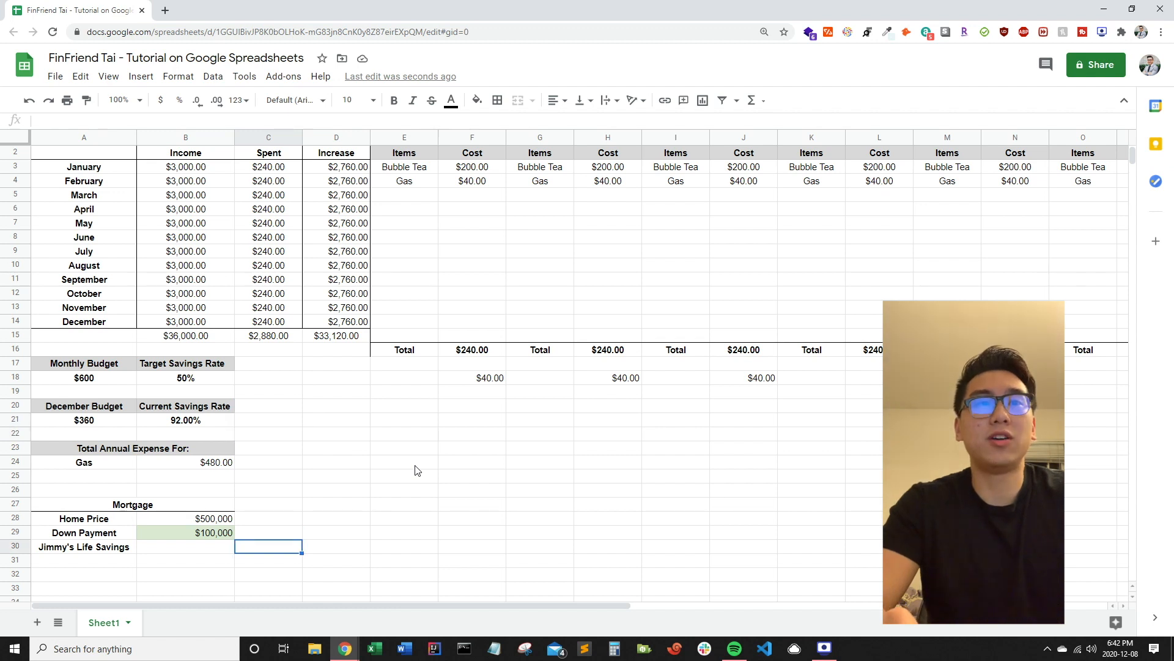
# Step: Enter life savings of $50,000 in B30 and subtract them from the down payment in B31 with =B29-B30
pyautogui.press('Left')
pyautogui.write('=50000')
pyautogui.press('Return')
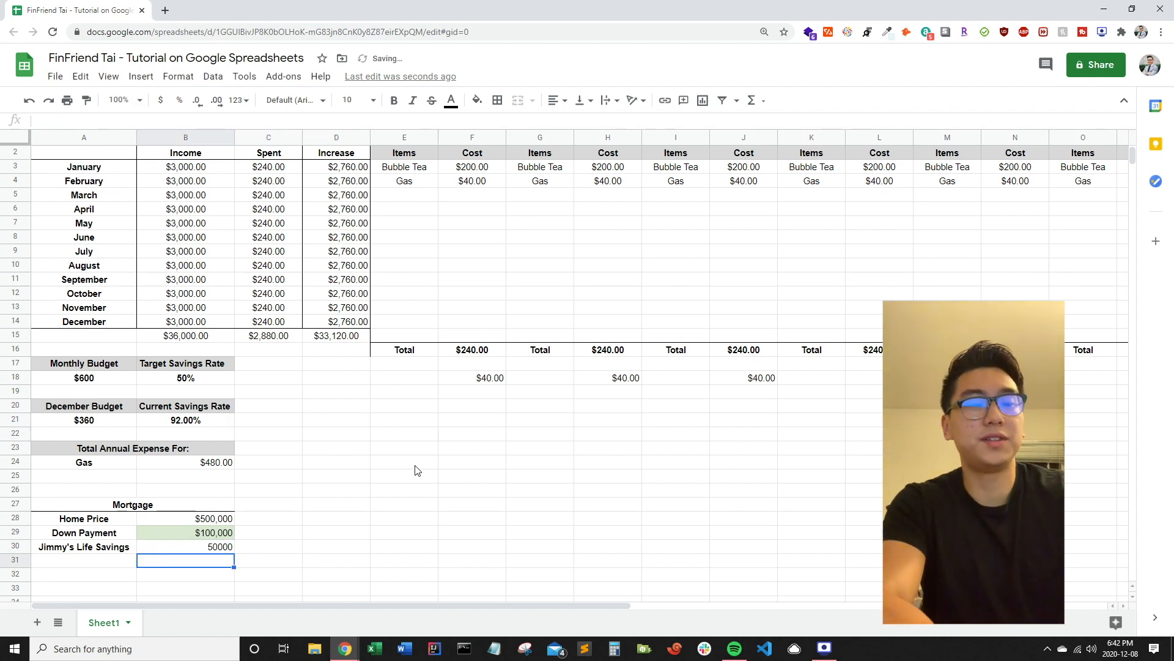
pyautogui.press('Up')
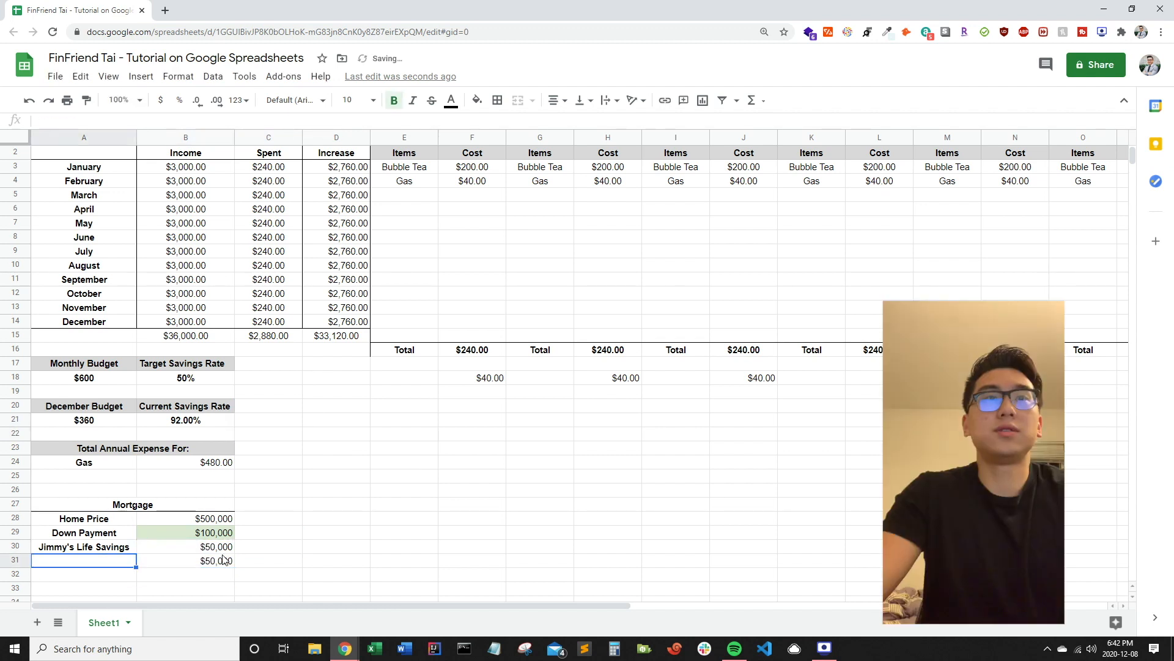
# Step: Label A31 Remaining Down Payment
pyautogui.write('Down Payment')
pyautogui.press('F2')
pyautogui.press('Home')
pyautogui.write('Remaining')
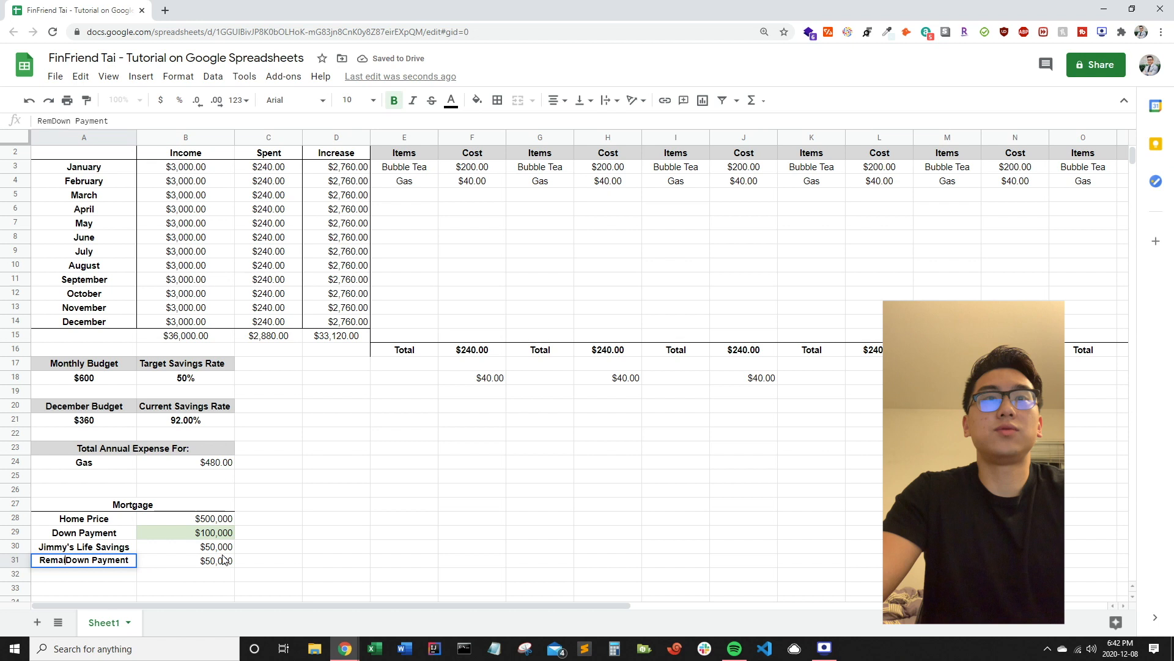
pyautogui.press('Return')
# Step: Wrap the text of the mortgage labels in A28:A31
pyautogui.moveTo(84, 518); pyautogui.dragTo(83, 560)
pyautogui.click(617, 101)
pyautogui.click(626, 123)
pyautogui.click(293, 563)
# Step: Fill the remaining down payment amount in B31 with light red
pyautogui.scroll(-2, 303, 552)
pyautogui.click(202, 469)
pyautogui.click(477, 101)
pyautogui.click(499, 183)
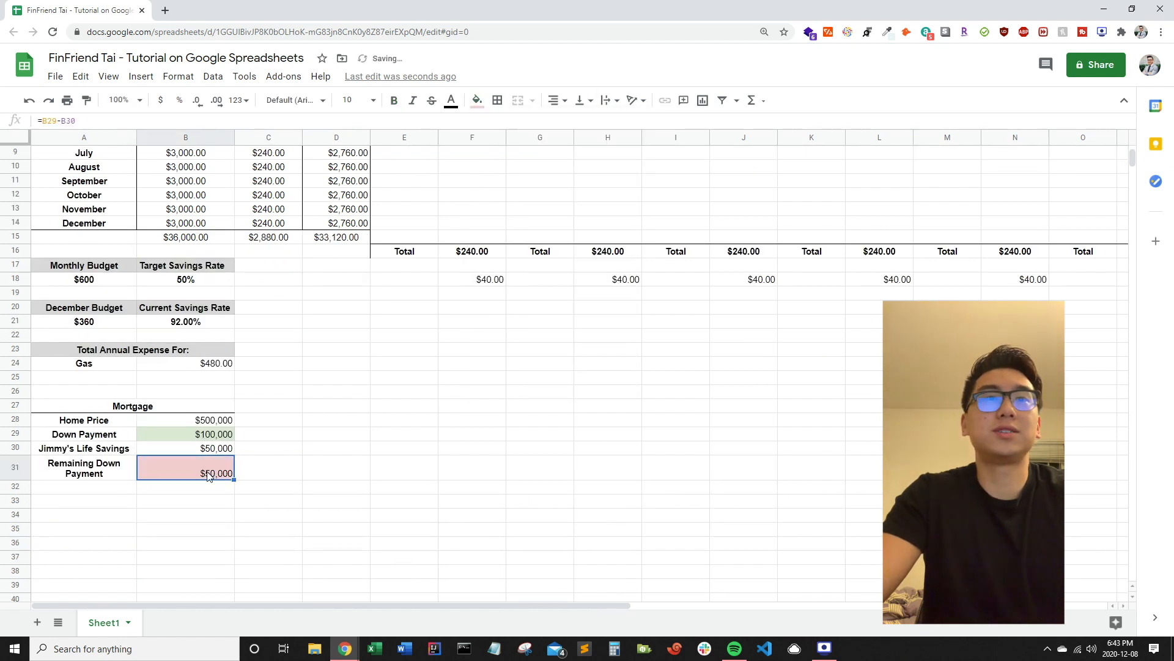
# Step: Compare the down payment and remaining down payment amounts with the total annual increase in D15
pyautogui.click(273, 434)
pyautogui.click(216, 434)
pyautogui.click(274, 433)
pyautogui.click(292, 469)
pyautogui.click(205, 473)
pyautogui.click(350, 238)
pyautogui.scroll(2, 355, 275)
pyautogui.scroll(-2, 357, 331)
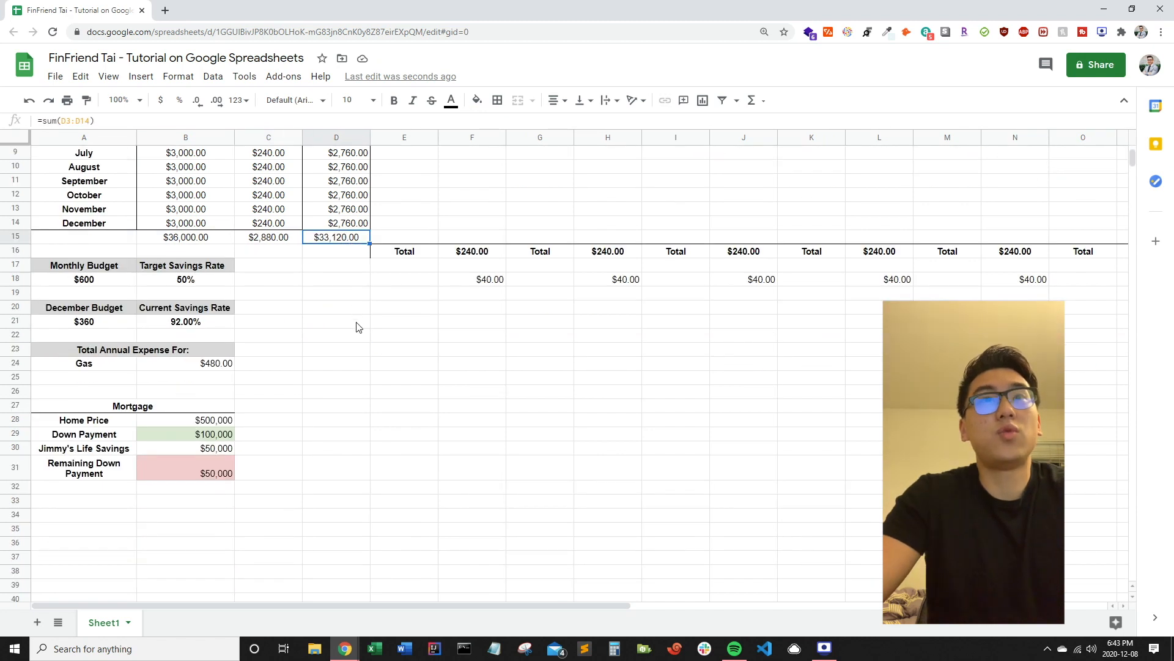
pyautogui.scroll(2, 354, 246)
pyautogui.scroll(-1, 352, 351)
pyautogui.scroll(2, 345, 303)
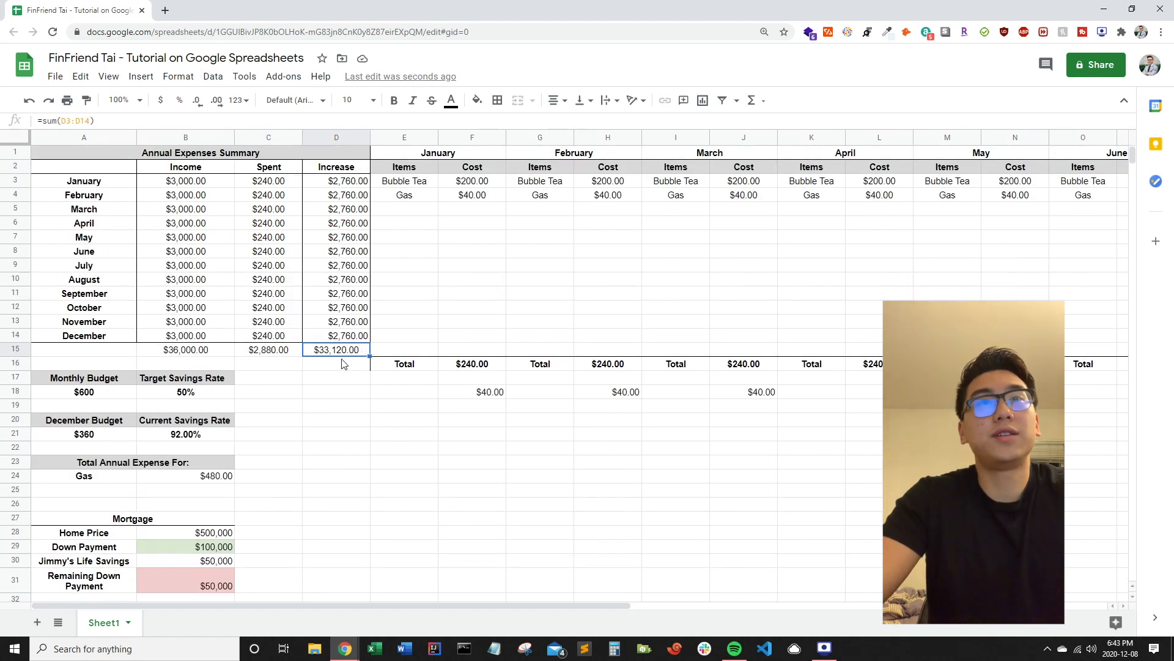
# Step: In B32, subtract the total annual increase from the remaining down payment with =B31-D15
pyautogui.scroll(-1, 344, 404)
pyautogui.click(230, 559)
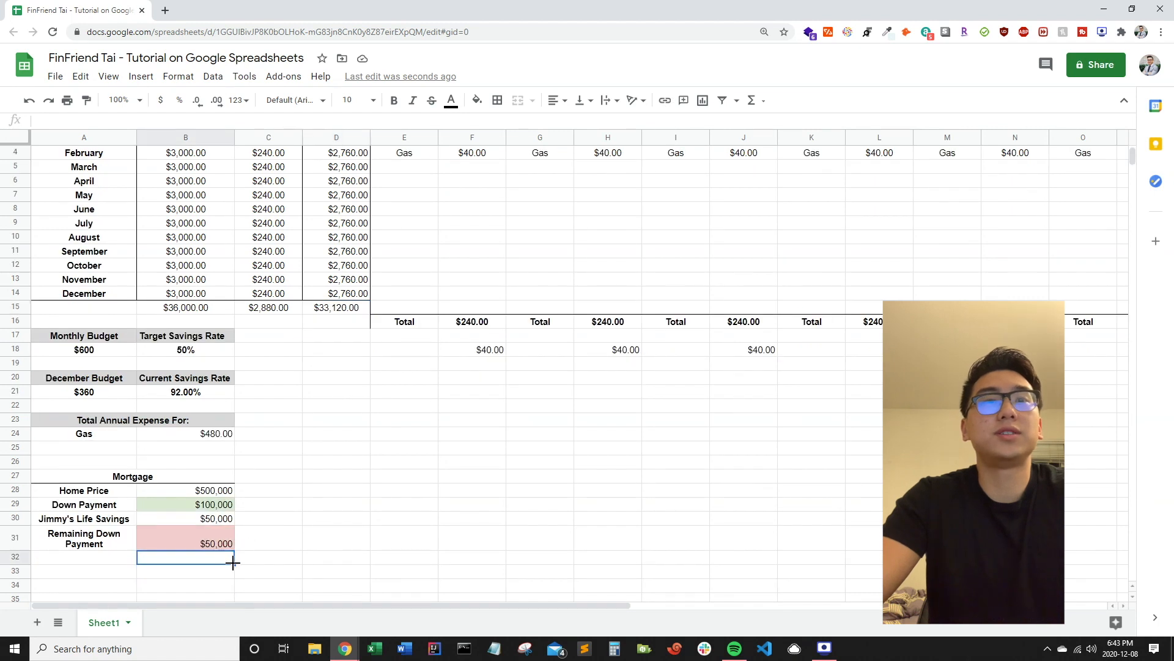
pyautogui.write('=B31-C32')
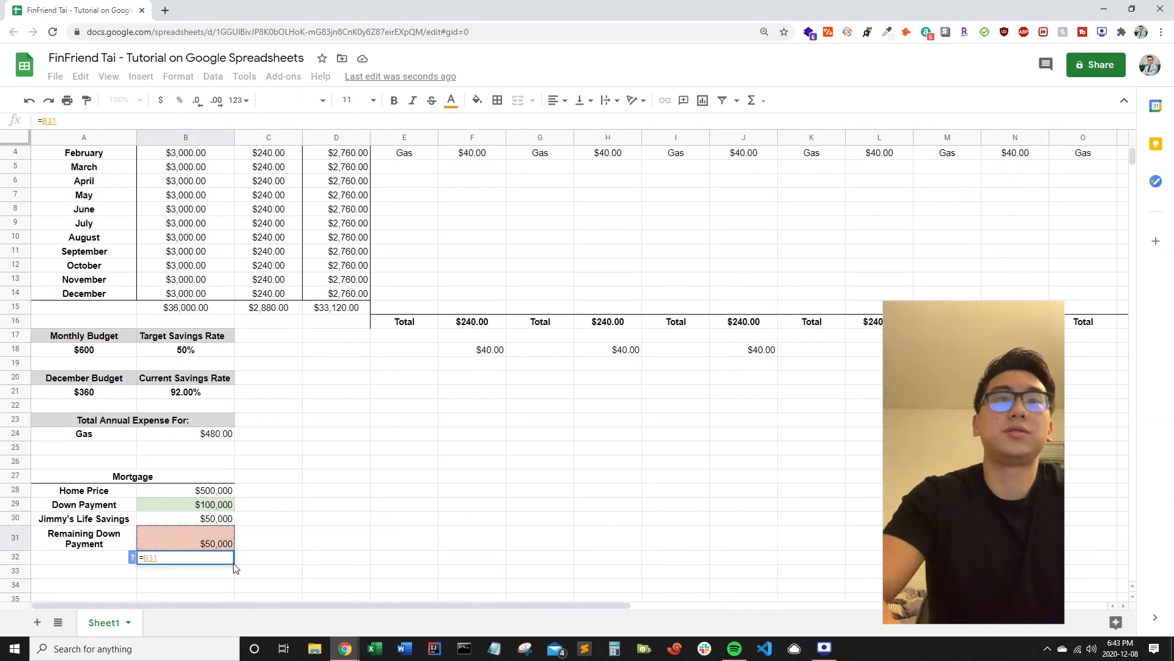
pyautogui.press('Right')
pyautogui.press('Right')
pyautogui.press('Left')
pyautogui.press('Up')
pyautogui.press('Up')
pyautogui.press('Up')
pyautogui.press('Up')
pyautogui.press('Up')
pyautogui.press('Up')
pyautogui.press('Up')
pyautogui.press('Up')
pyautogui.press('Up')
pyautogui.press('Up')
pyautogui.press('Up')
pyautogui.press('Up')
pyautogui.press('Up')
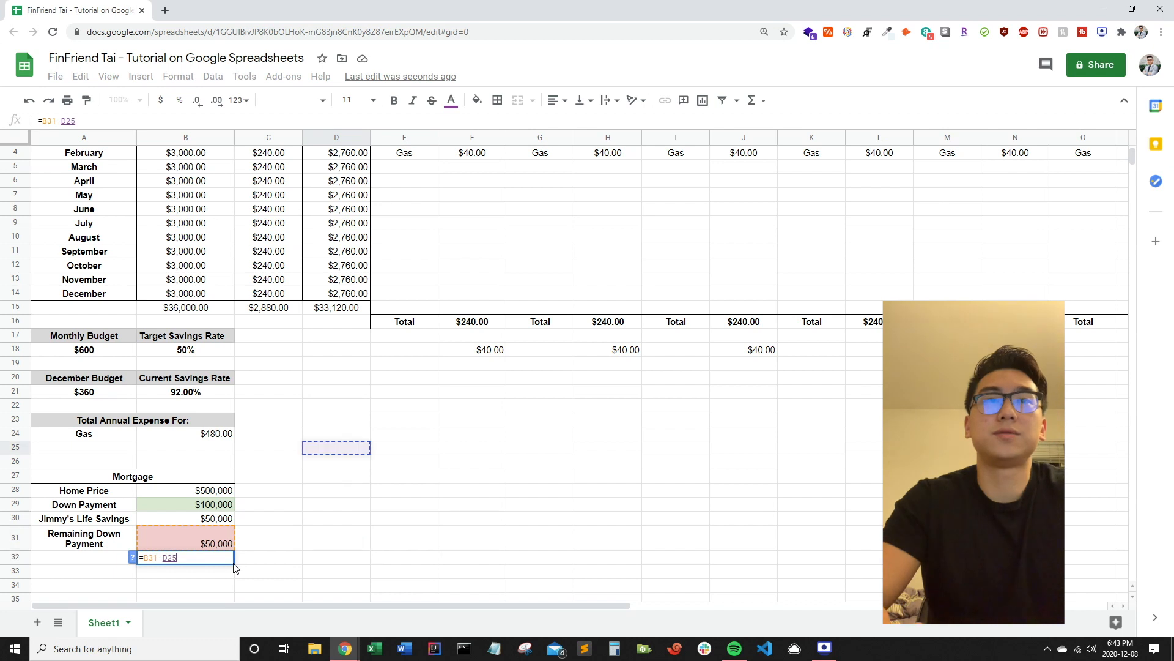
pyautogui.press('Up')
pyautogui.press('Up')
pyautogui.press('Up')
pyautogui.press('Up')
pyautogui.press('Return')
# Step: Label A32 Next Year
pyautogui.click(233, 559)
pyautogui.press('Left')
pyautogui.write('Nex')
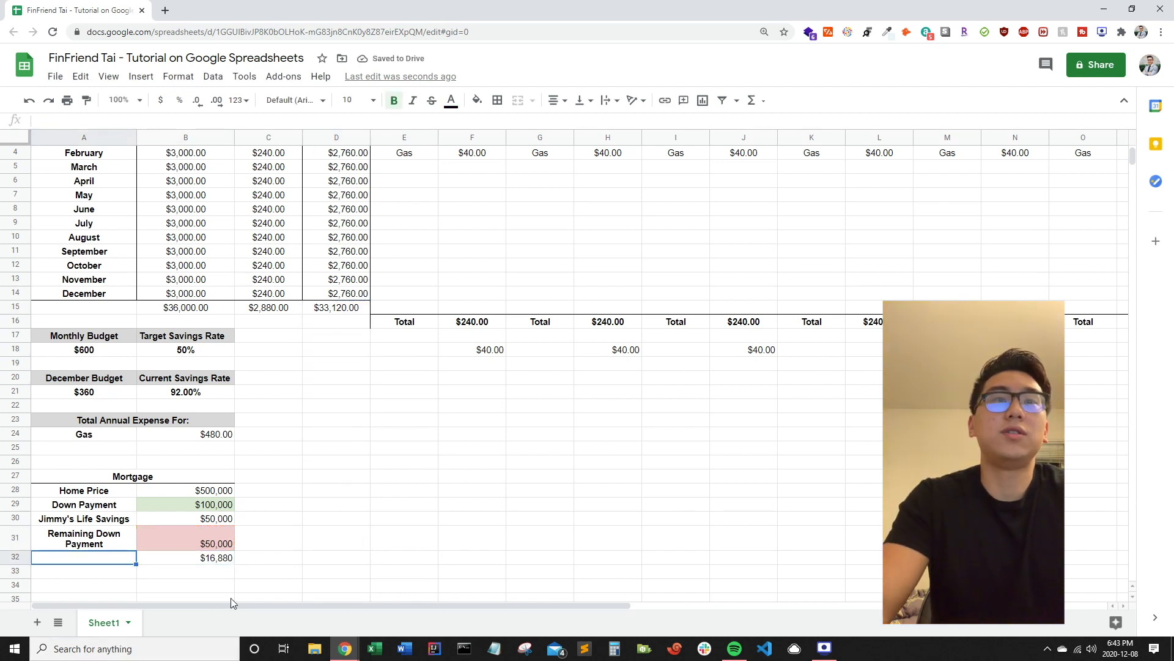
pyautogui.write('t Year')
pyautogui.press('Return')
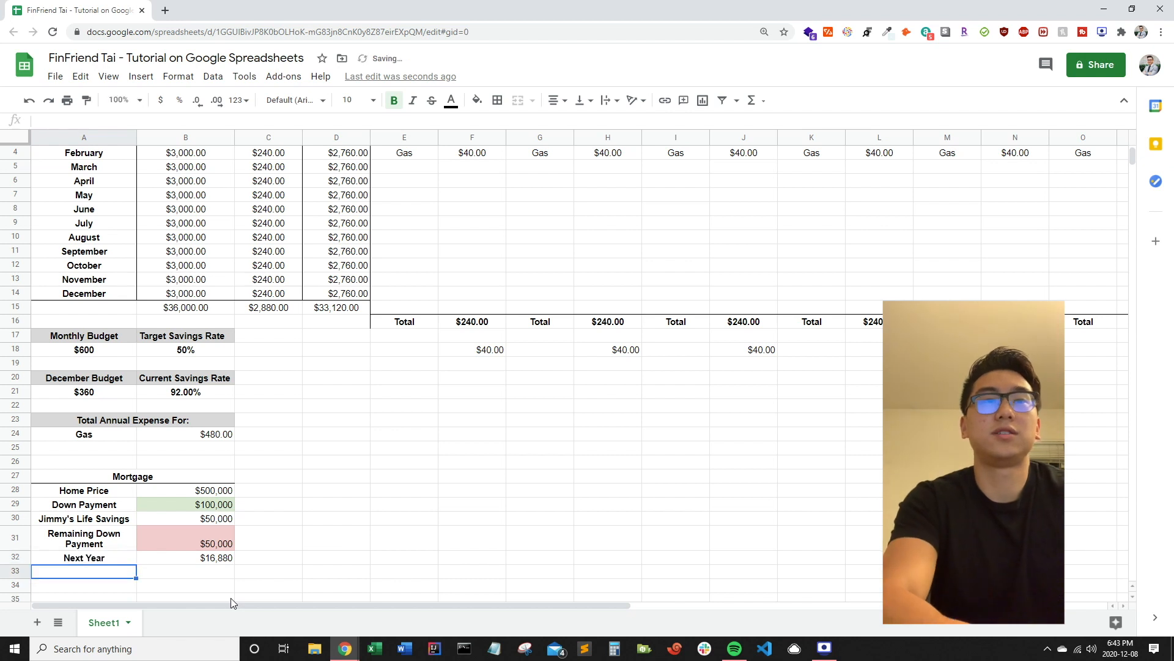
# Step: In C32, divide the Next Year amount by total annual income with =B32/B15 and format the cell as a percentage
pyautogui.press('Up')
pyautogui.press('Right')
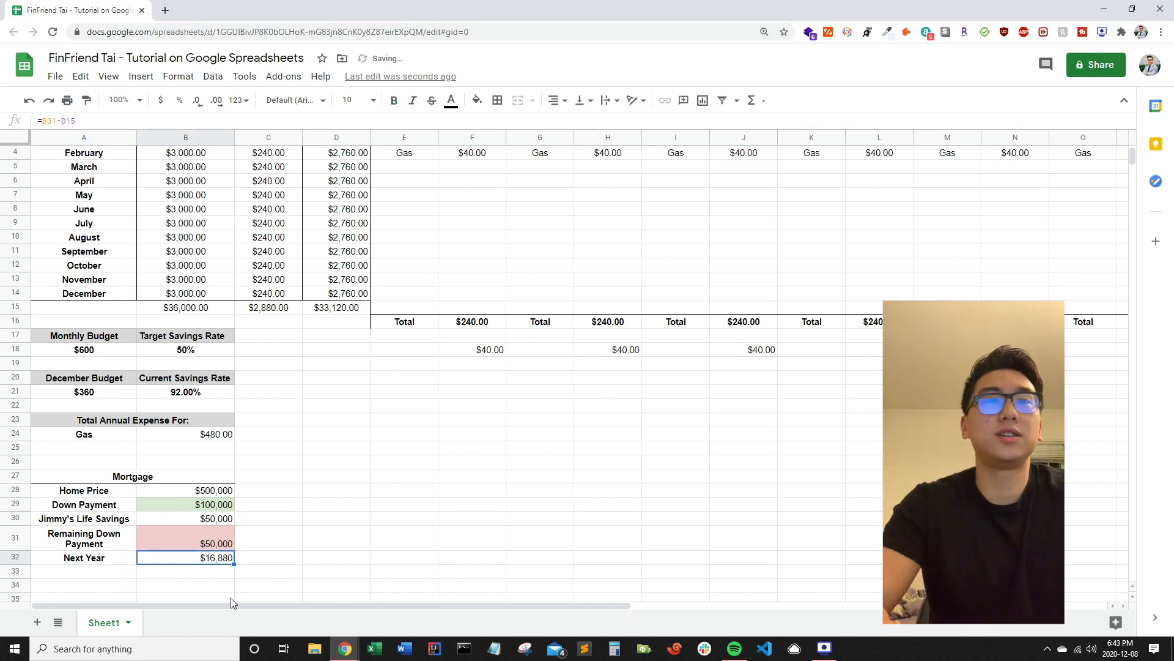
pyautogui.press('Right')
pyautogui.write('=')
pyautogui.press('Left')
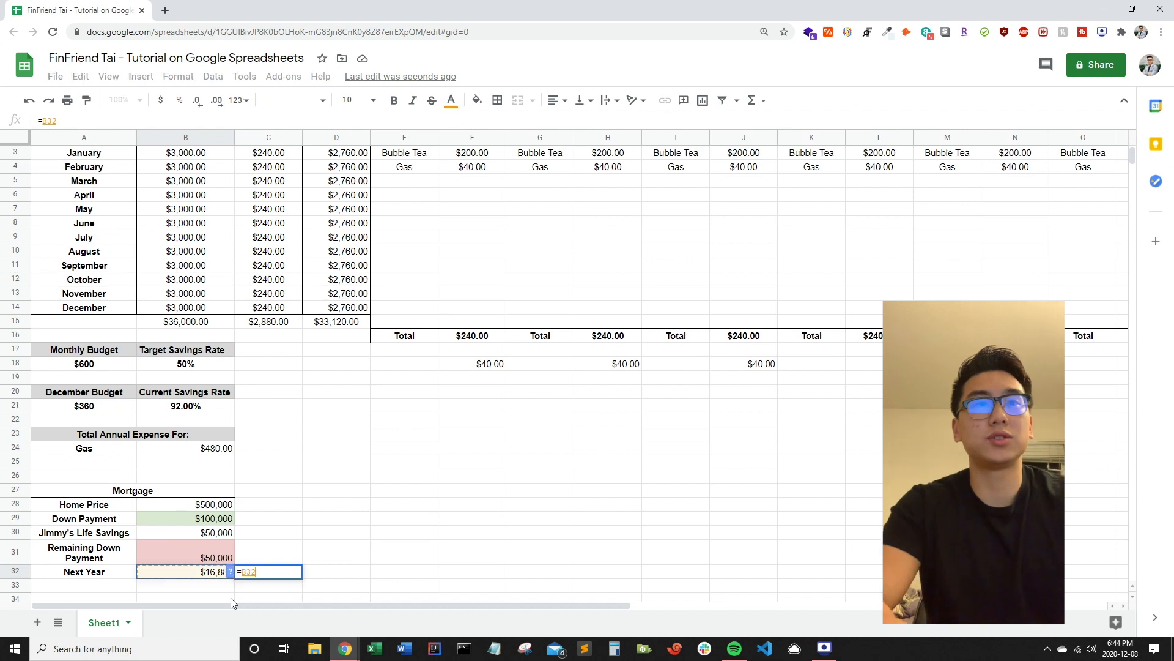
pyautogui.write('/')
pyautogui.press('Up')
pyautogui.press('Up')
pyautogui.press('Up')
pyautogui.press('Up')
pyautogui.press('Left')
pyautogui.press('Up')
pyautogui.press('Up')
pyautogui.press('Up')
pyautogui.press('Up')
pyautogui.press('Up')
pyautogui.press('Up')
pyautogui.press('Up')
pyautogui.press('Up')
pyautogui.press('Up')
pyautogui.press('Up')
pyautogui.press('Up')
pyautogui.press('Up')
pyautogui.press('Up')
pyautogui.press('Return')
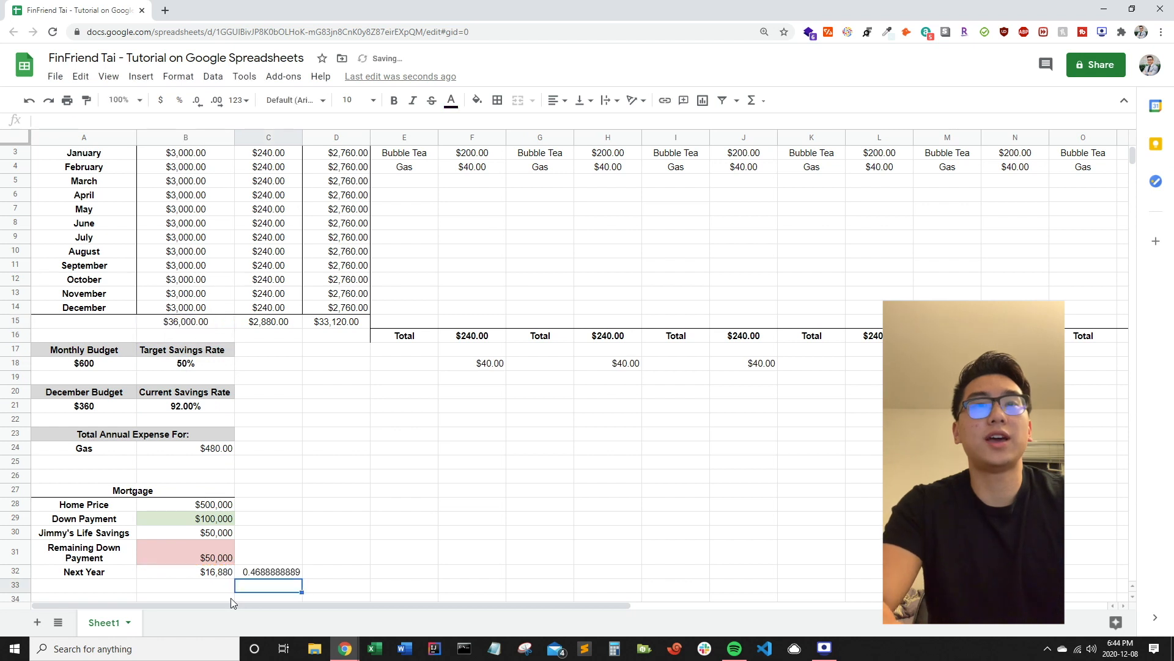
pyautogui.press('Up')
pyautogui.click(179, 99)
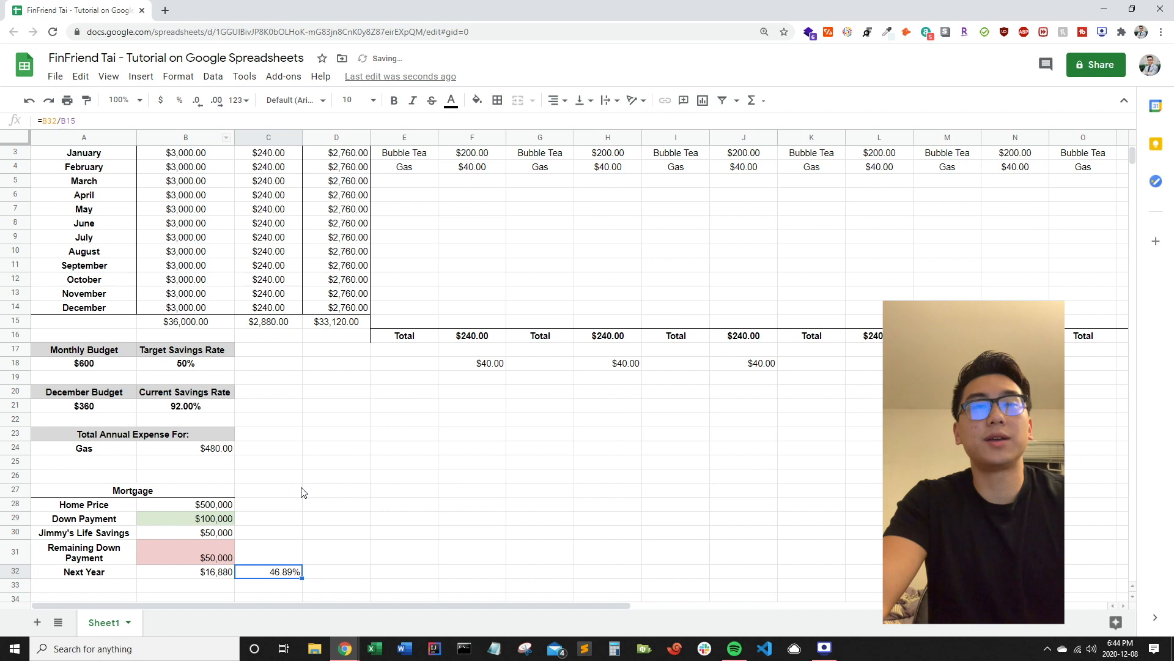
# Step: Set the Target Savings Rate in B18 to 46.89%
pyautogui.click(215, 371)
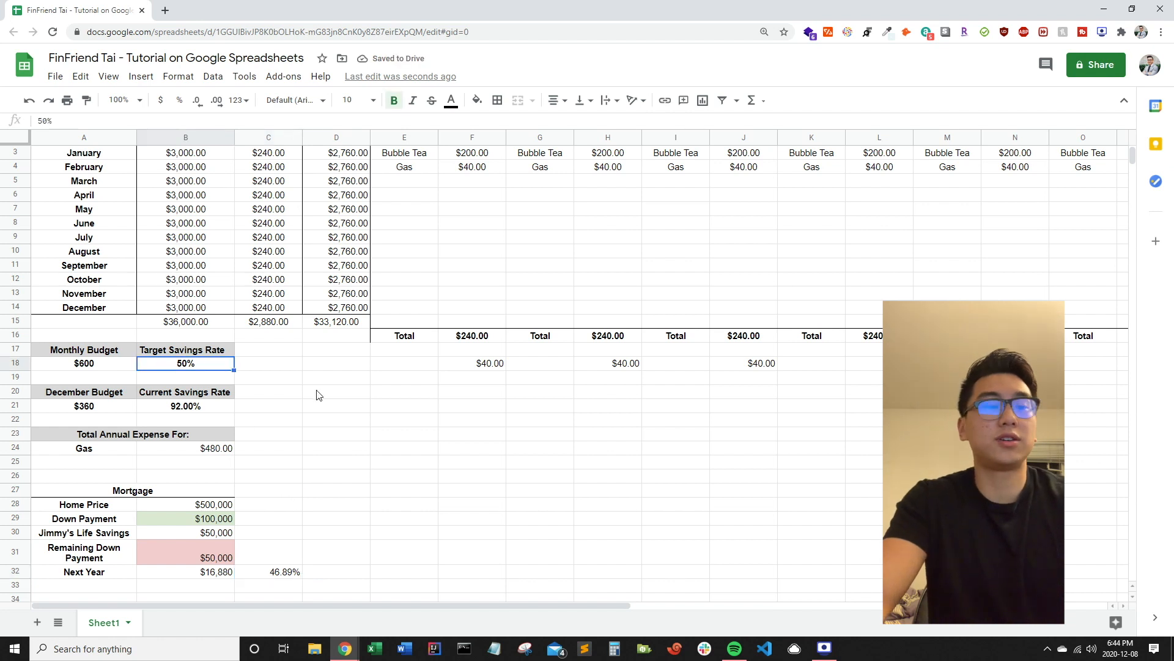
pyautogui.write('46.98')
pyautogui.press('BackSpace')
pyautogui.press('BackSpace')
pyautogui.write('89')
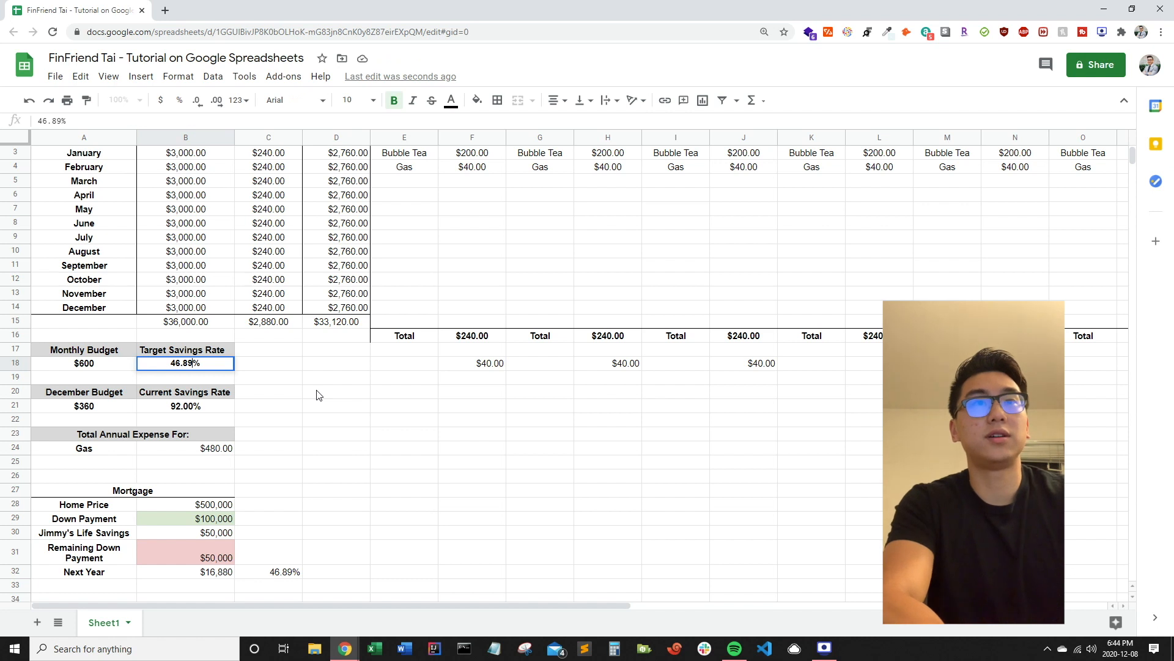
pyautogui.press('Return')
# Step: In D19, subtract the total annual spending from the amount in D18 with =D18-C15
pyautogui.click(356, 374)
pyautogui.write('=')
pyautogui.click(360, 367)
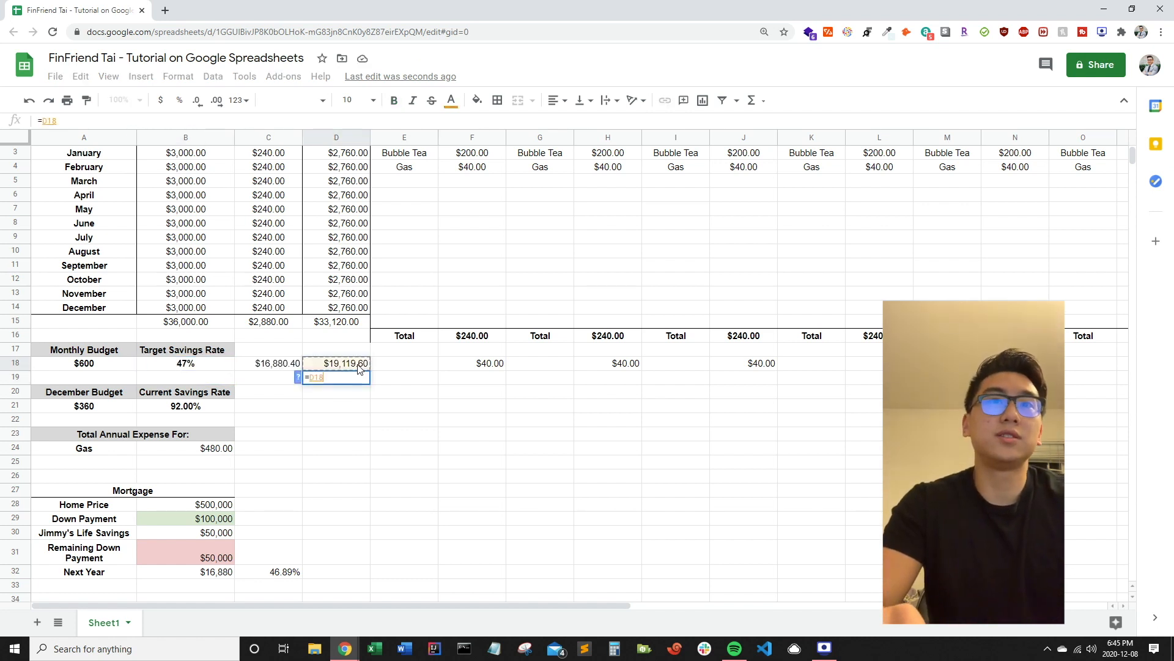
pyautogui.write('-')
pyautogui.press('Left')
pyautogui.press('Up')
pyautogui.press('Up')
pyautogui.press('Up')
pyautogui.press('Up')
pyautogui.press('Return')
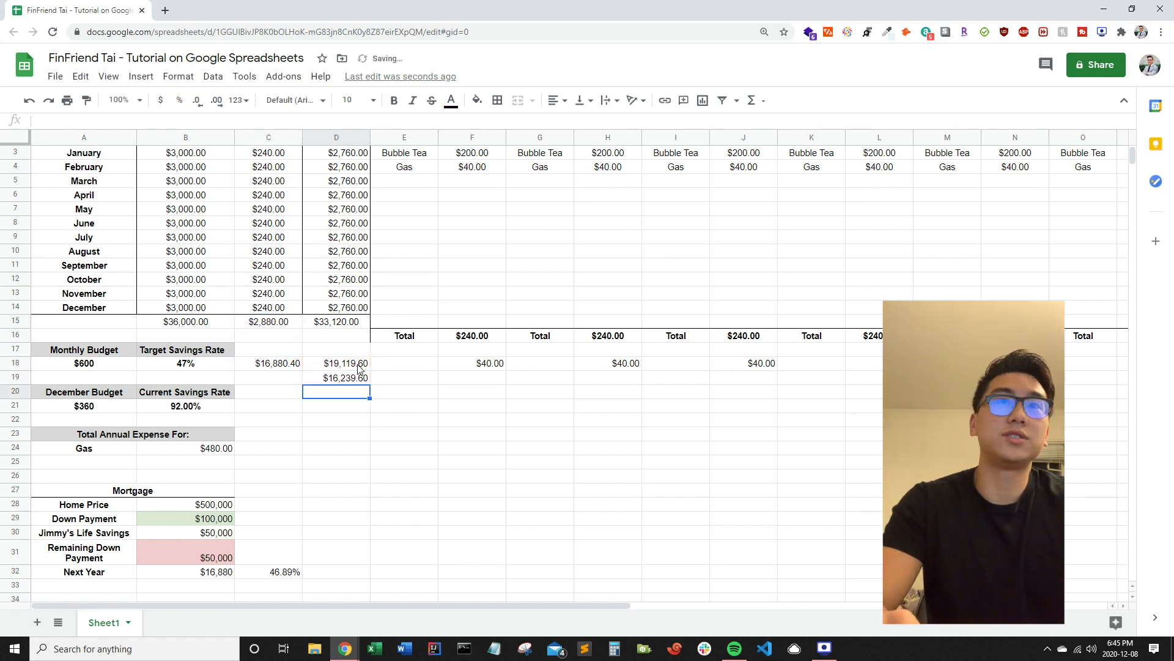
pyautogui.click(432, 546)
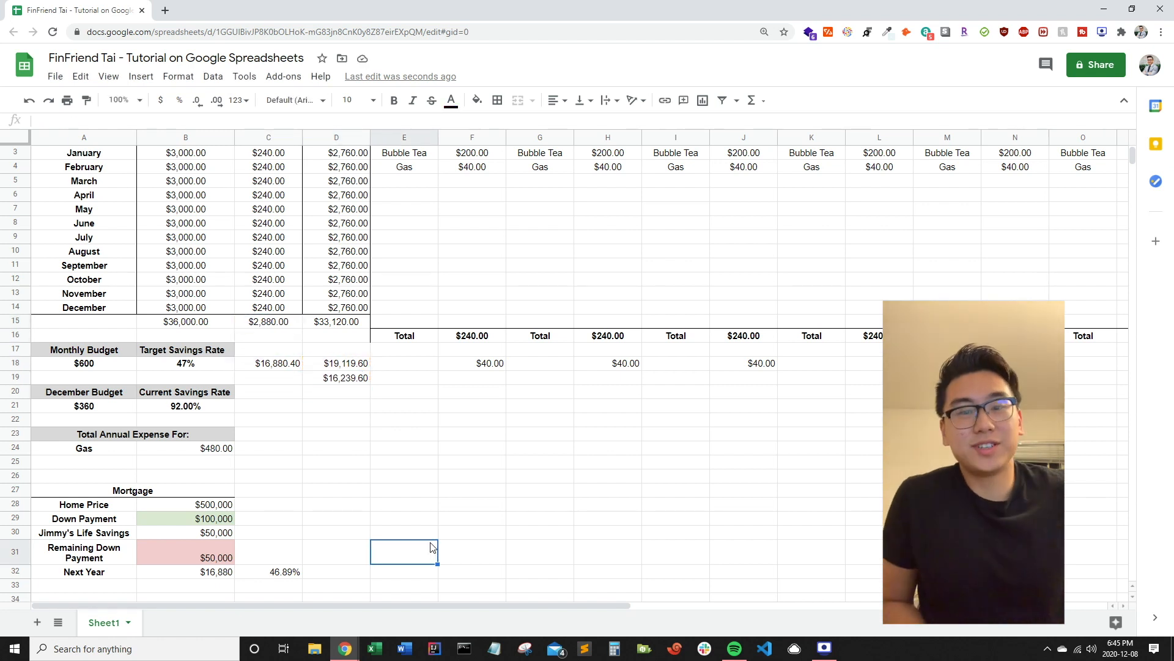
pyautogui.scroll(1, 432, 546)
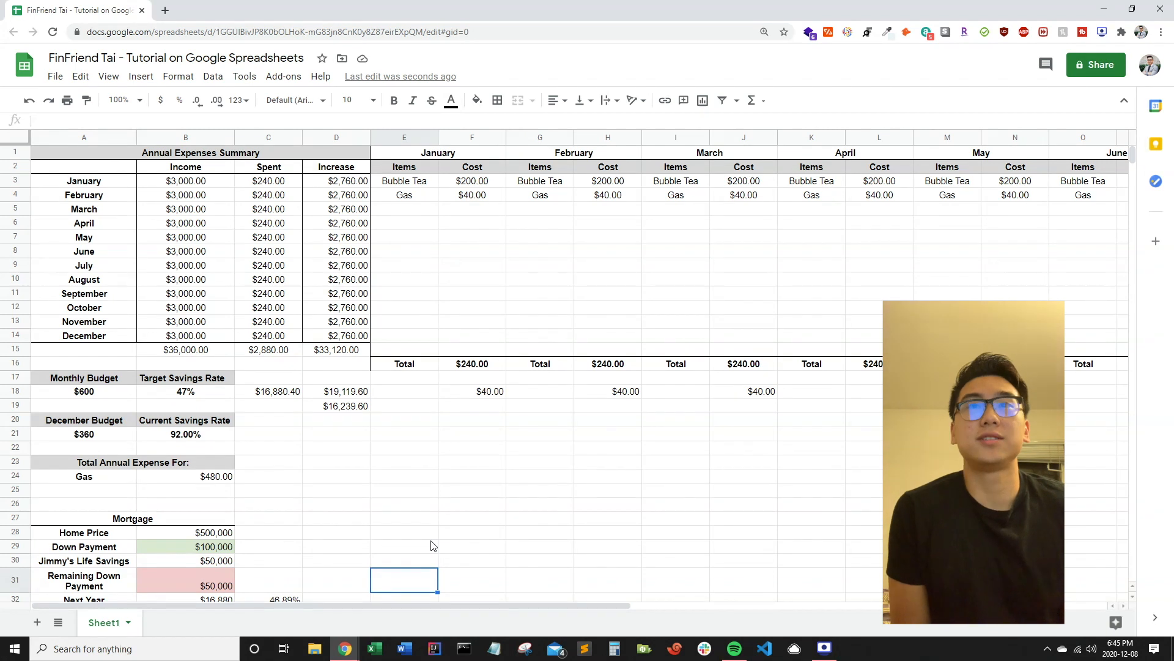
pyautogui.scroll(-1, 432, 546)
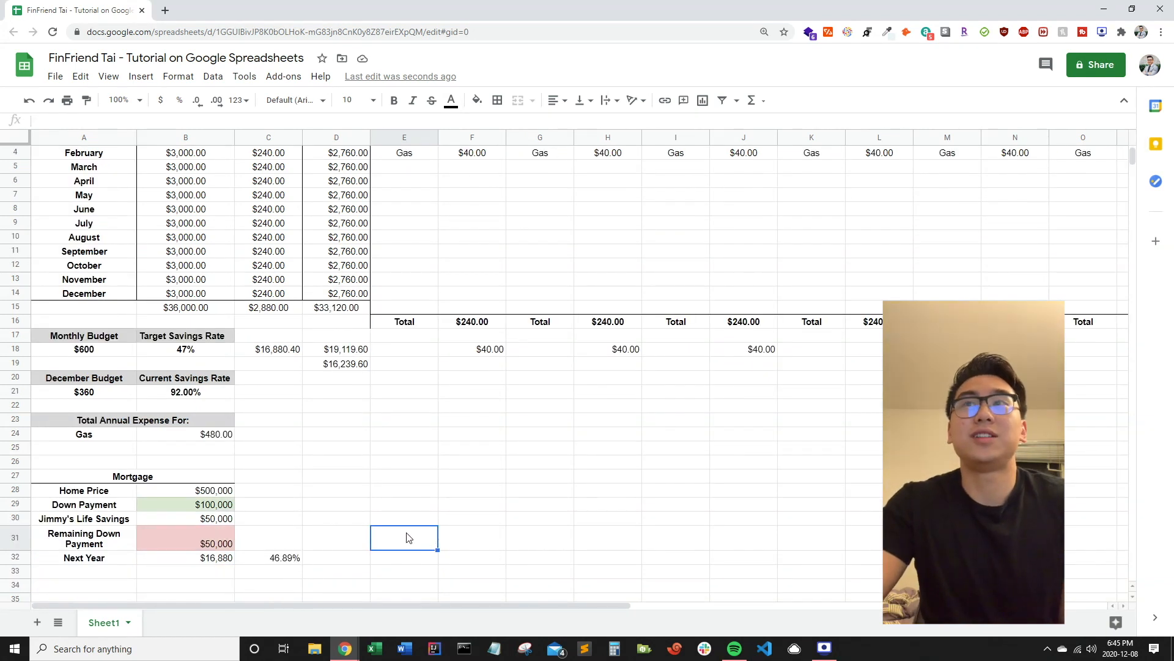